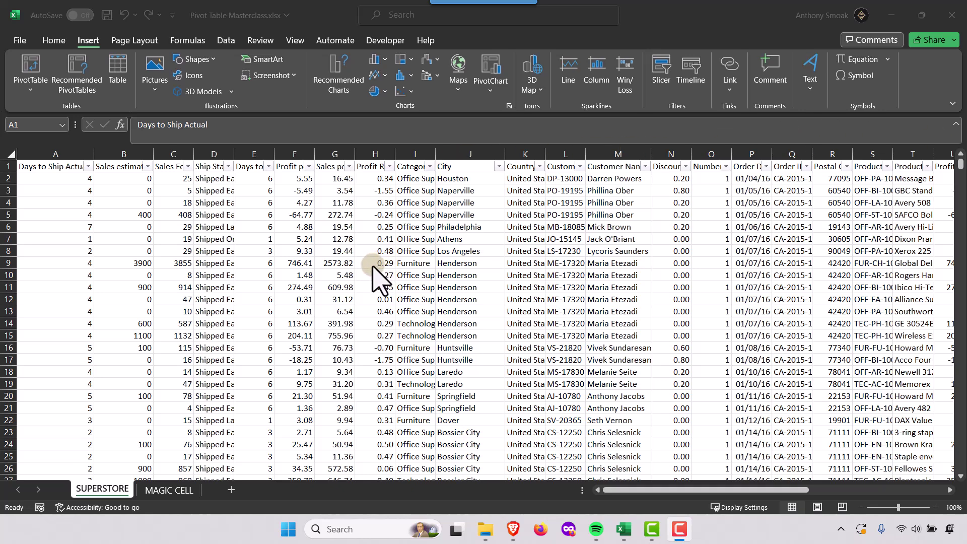
- Convert the whole data range on the SUPERSTORE sheet into a table with headers
left_click(259, 226)
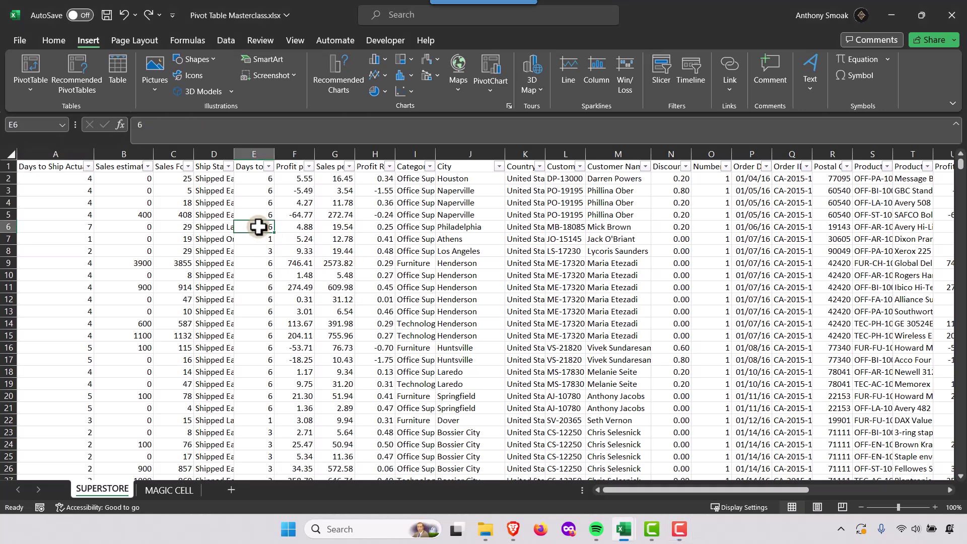
key("ctrl+a")
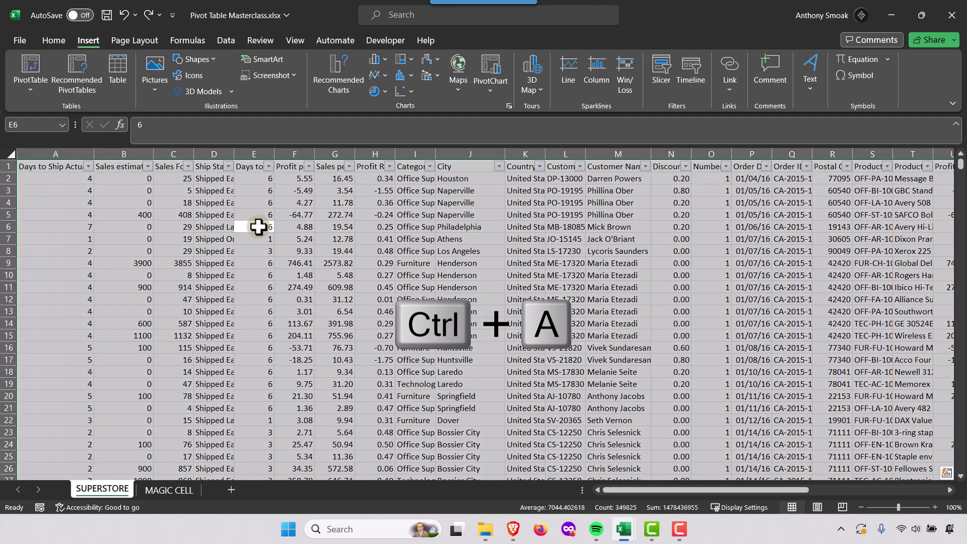
key("ctrl+t")
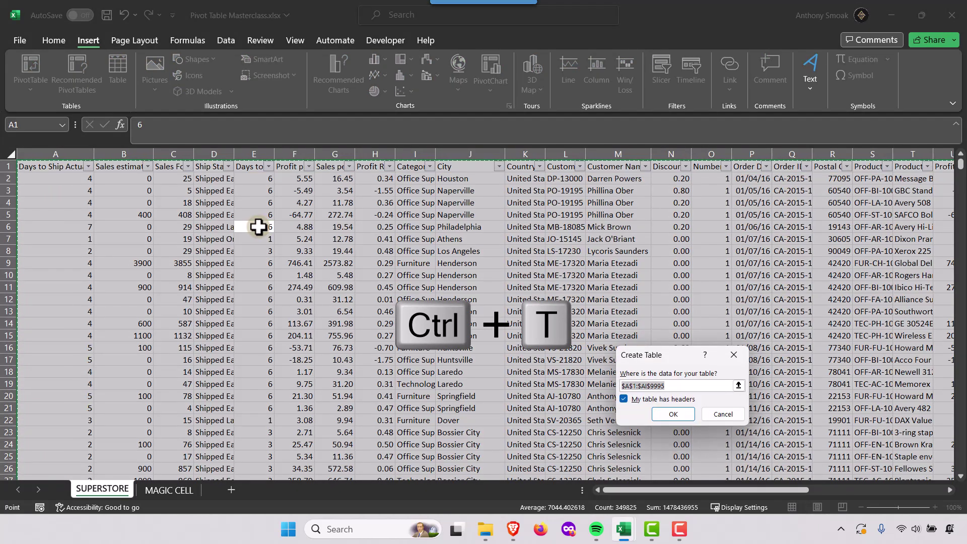
left_click(674, 410)
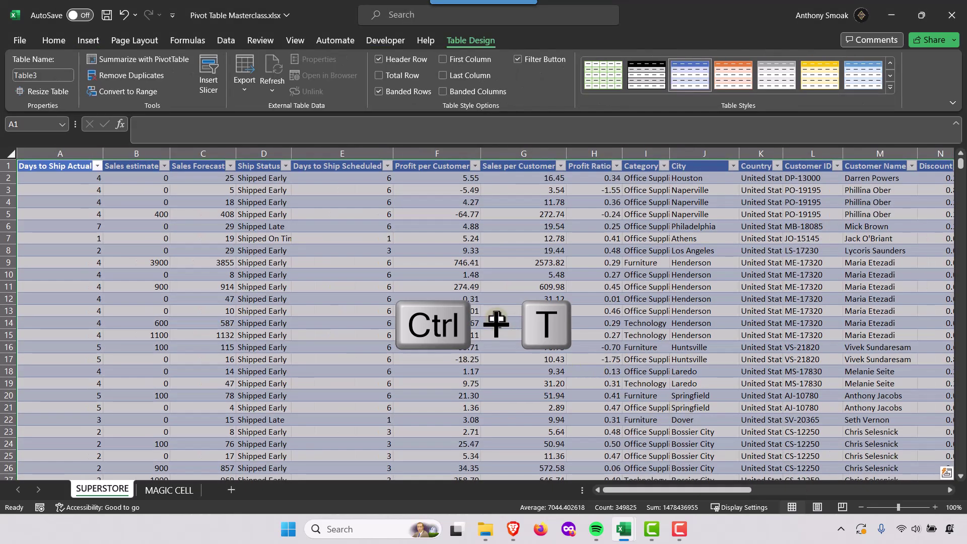
left_click(384, 241)
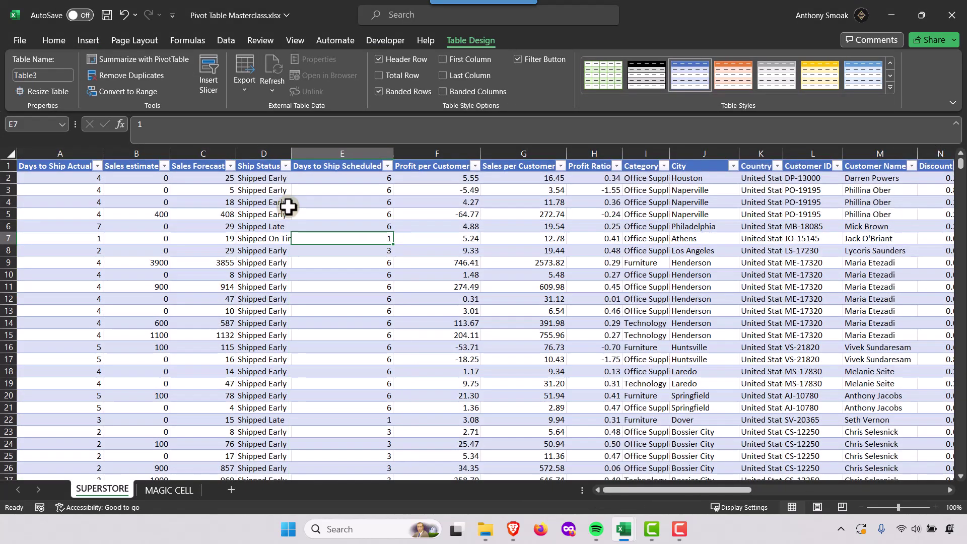
- Rename the new table as SUPERSTORE
left_click(75, 179)
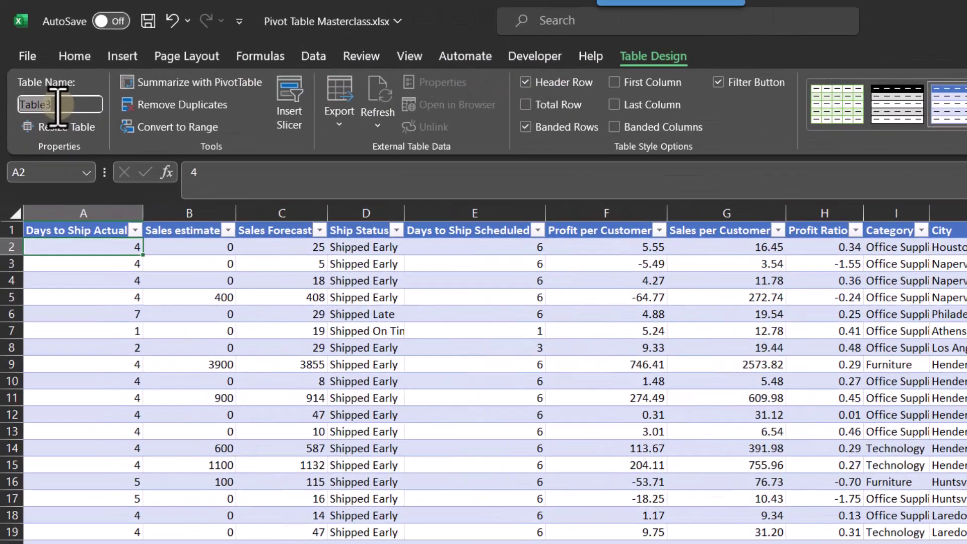
type("SUPERSTORE")
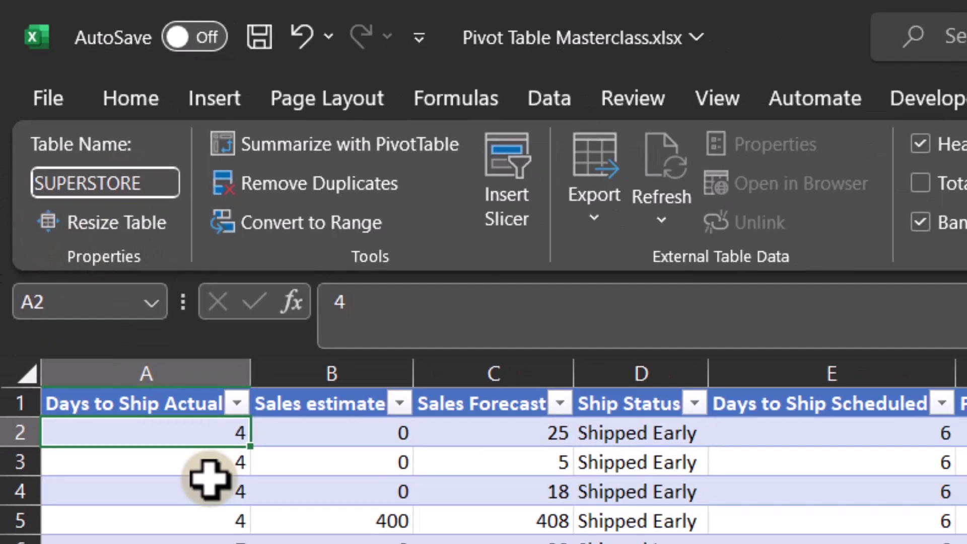
left_click(285, 254)
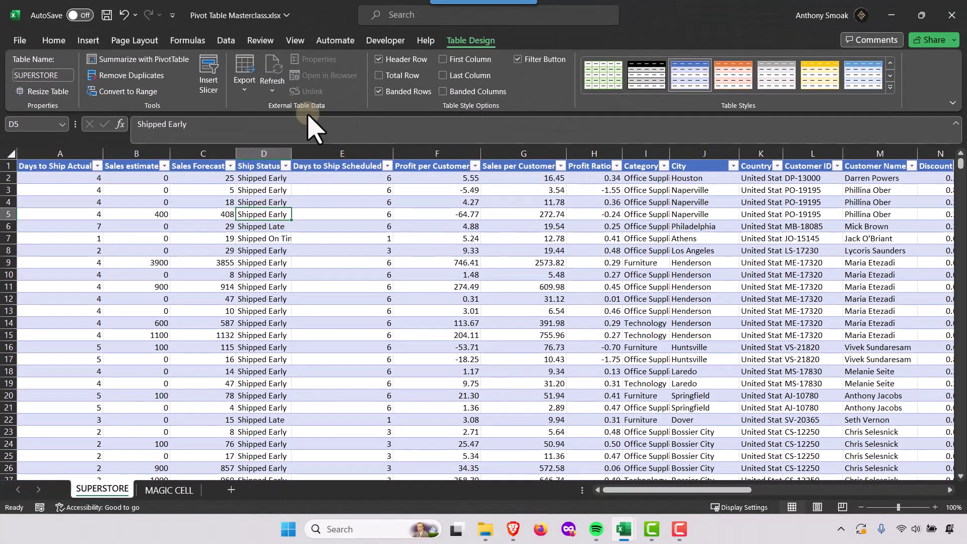
- Insert a PivotTable from the SUPERSTORE table into the existing MAGIC CELL worksheet at cell C4
left_click(87, 42)
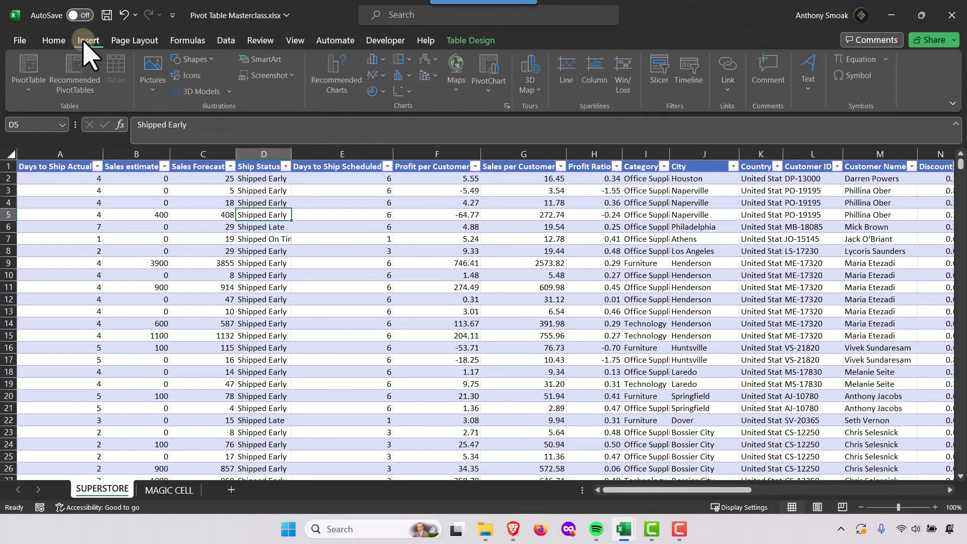
left_click(35, 93)
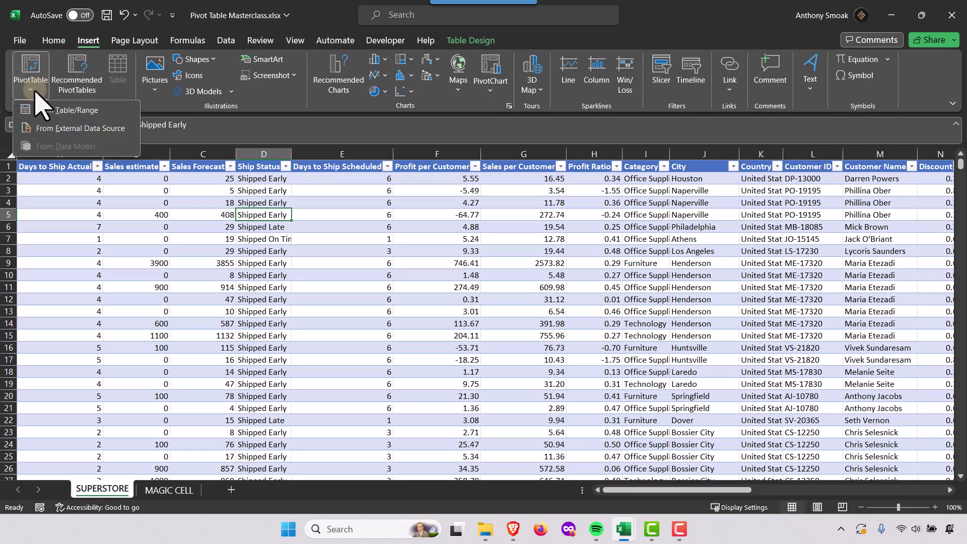
left_click(59, 119)
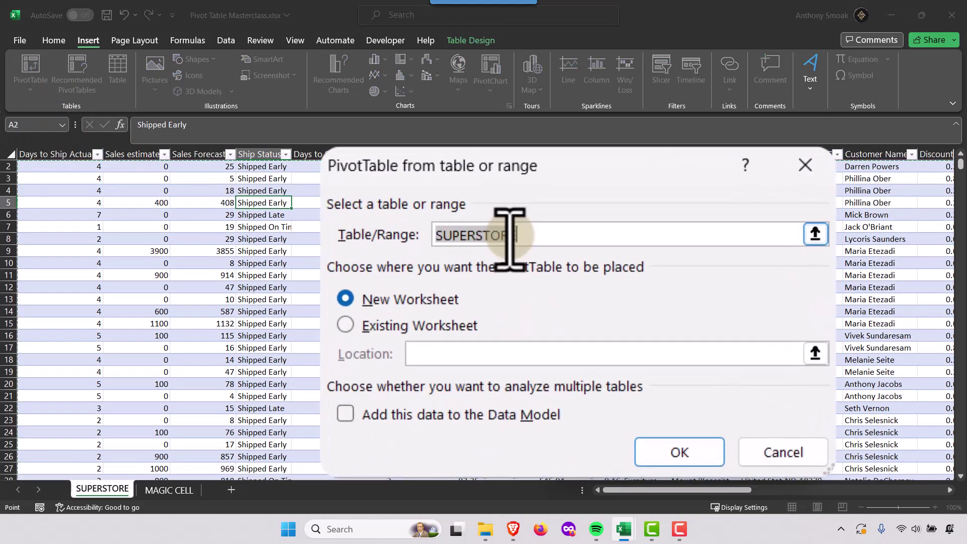
left_click(513, 222)
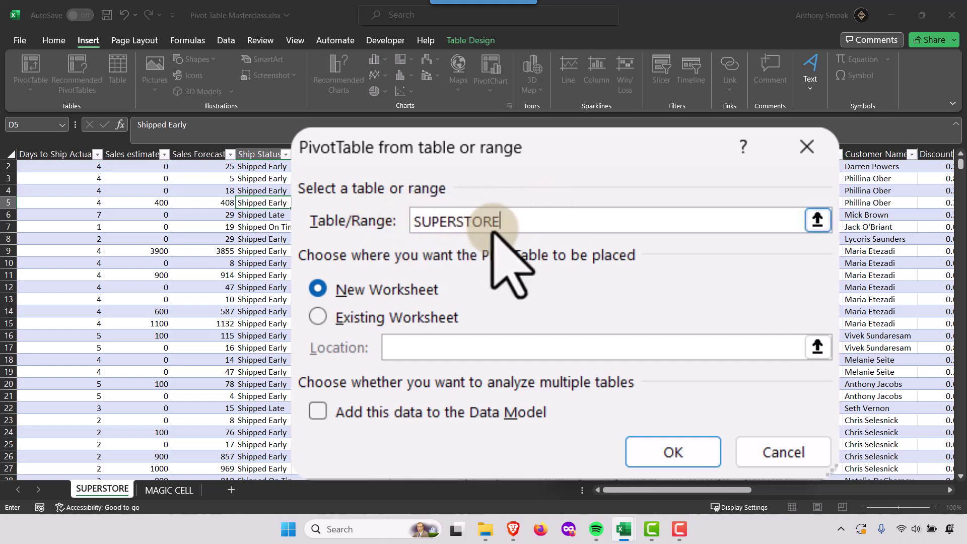
left_click(319, 316)
left_click(166, 489)
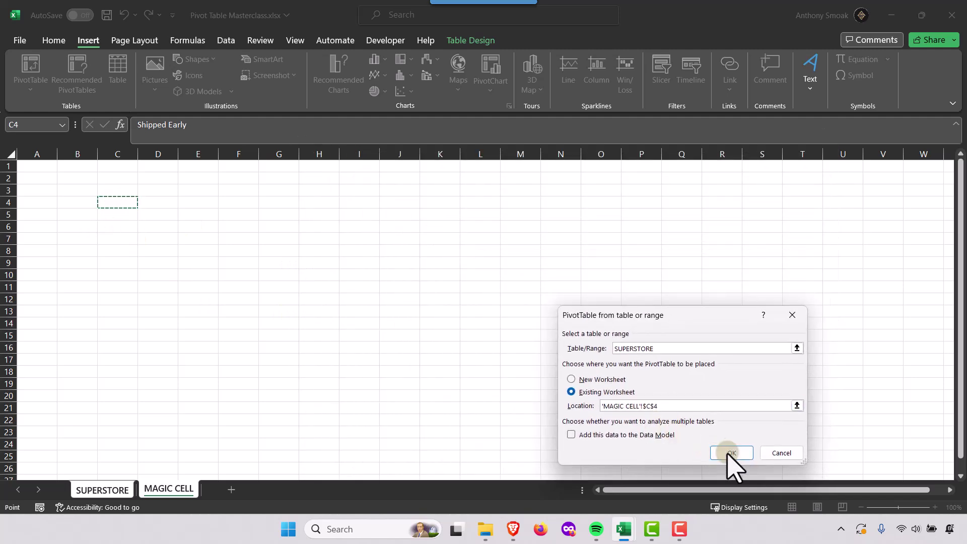
left_click(731, 453)
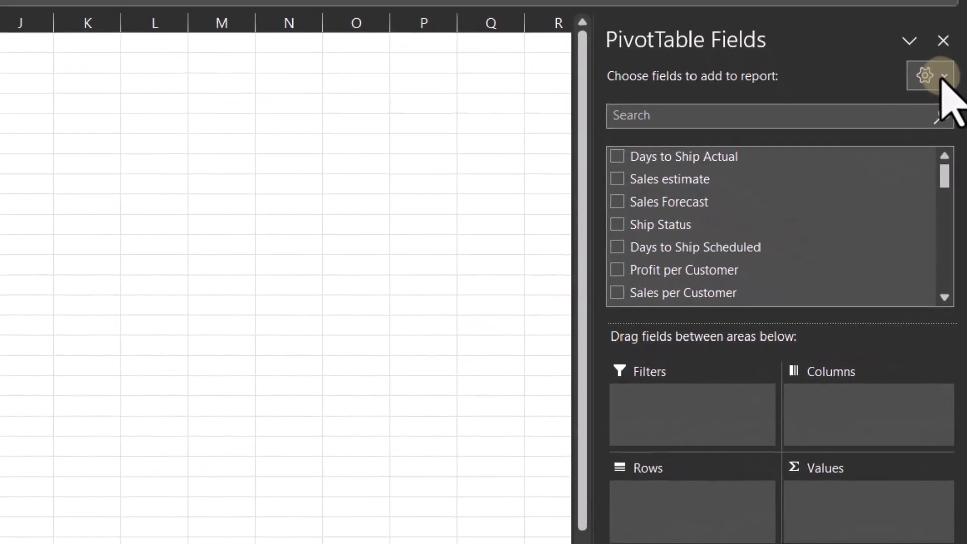
- Show the PivotTable's fields and areas sections side by side and sort the field list A to Z
left_click(939, 78)
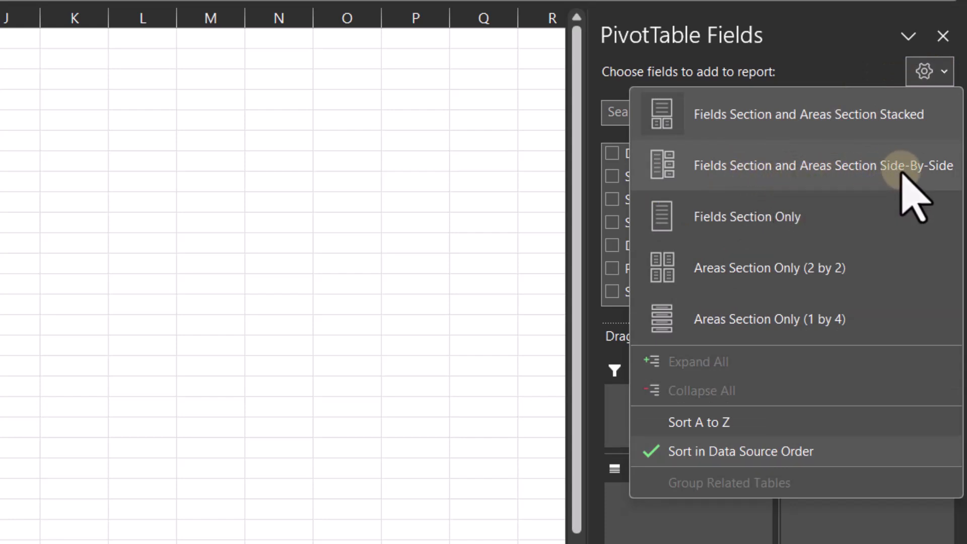
left_click(777, 169)
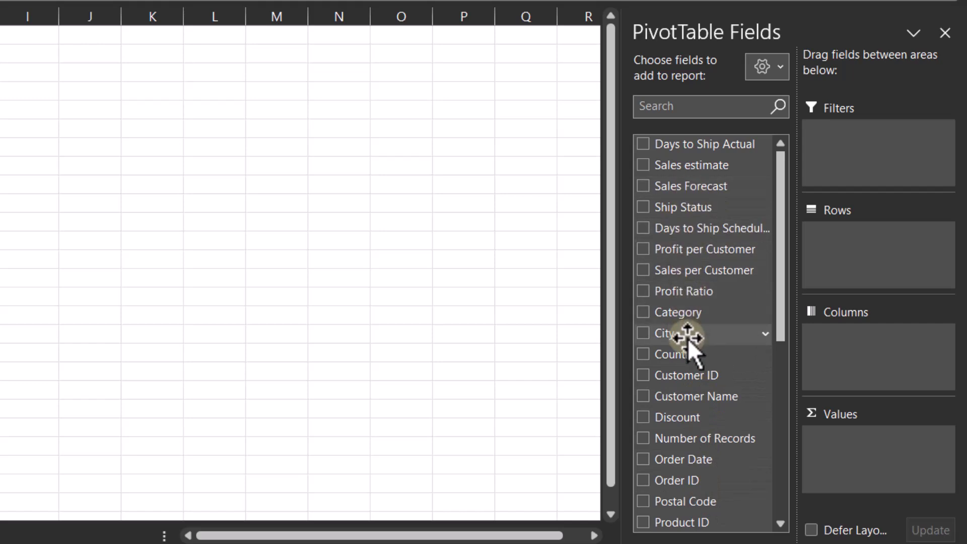
left_click(765, 67)
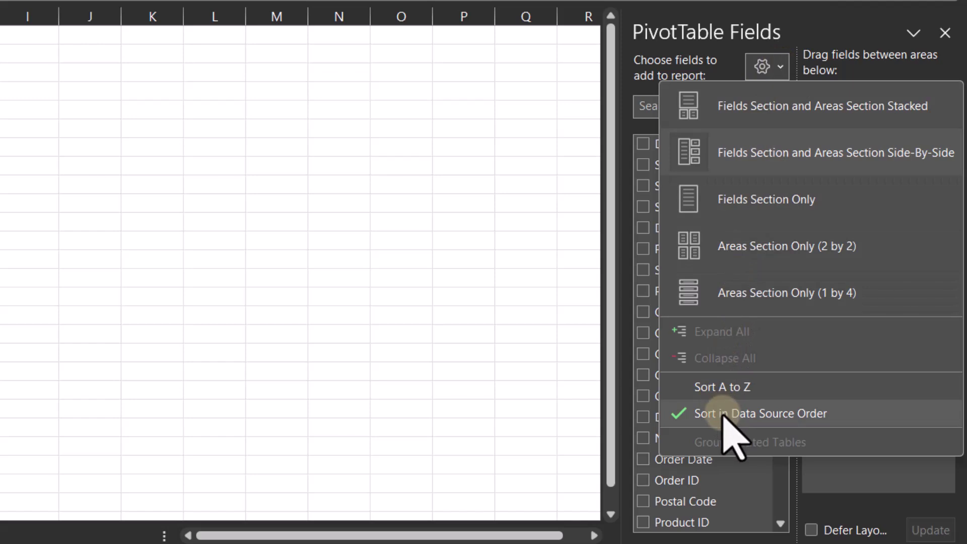
left_click(731, 388)
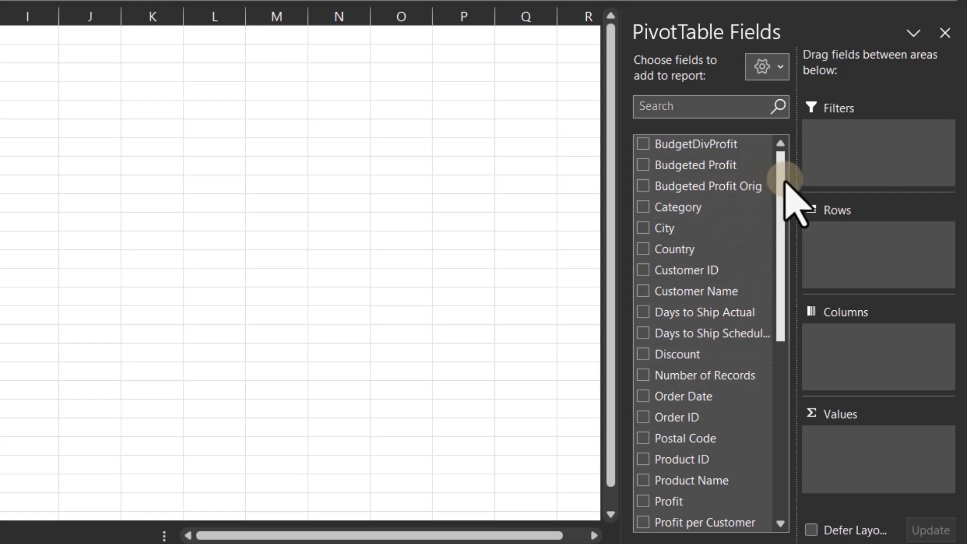
- Lay out the PivotTable with Region as columns, Sub-Category as rows and Profit as summed values
mouse_move(781, 182)
left_mouse_down()
mouse_move(781, 263)
mouse_move(782, 171)
left_mouse_up()
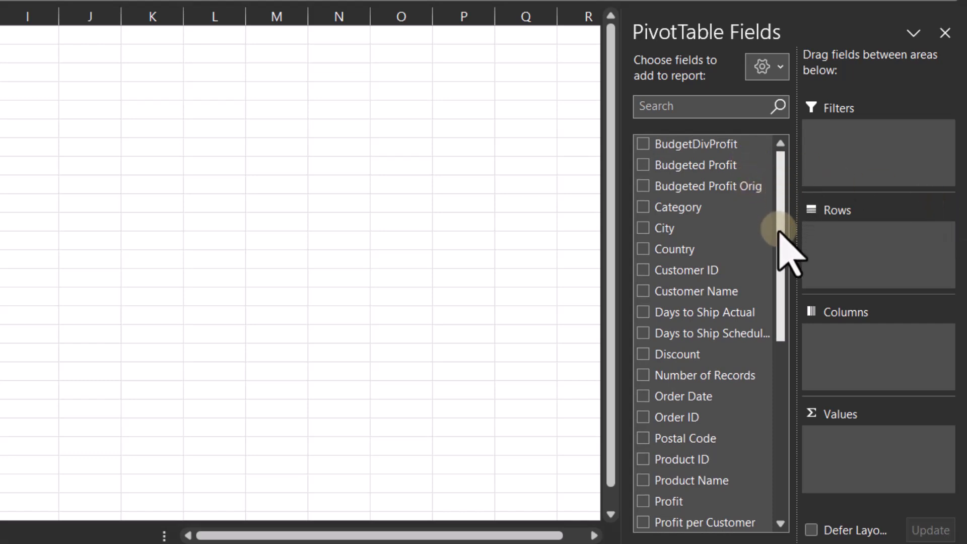
left_click_drag(779, 232, 787, 352)
left_click_drag(695, 366, 862, 384)
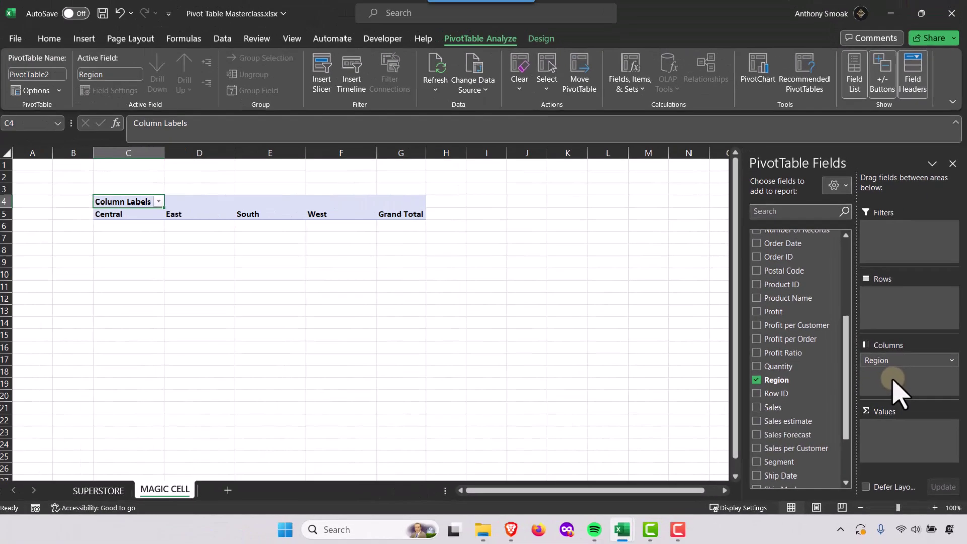
scroll(811, 392, "down", 2)
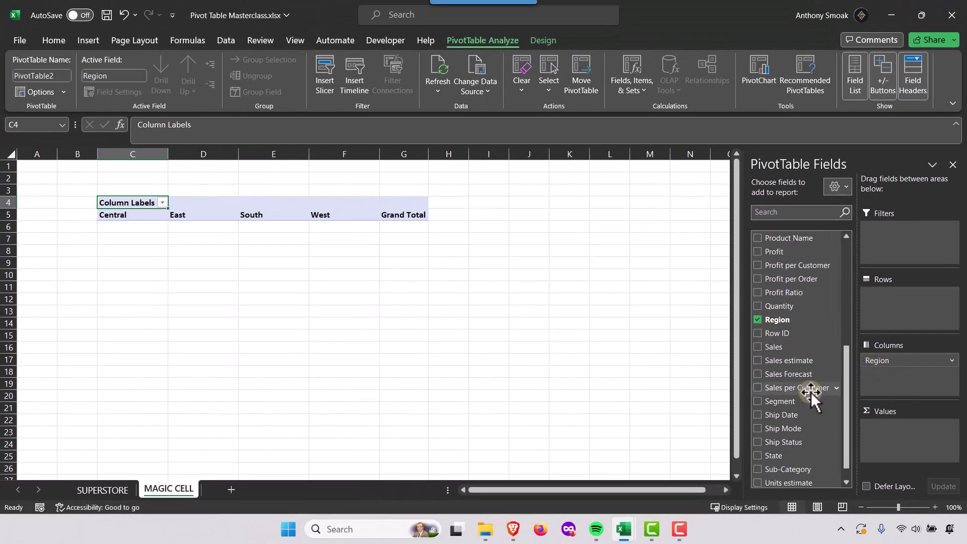
left_click_drag(798, 471, 932, 306)
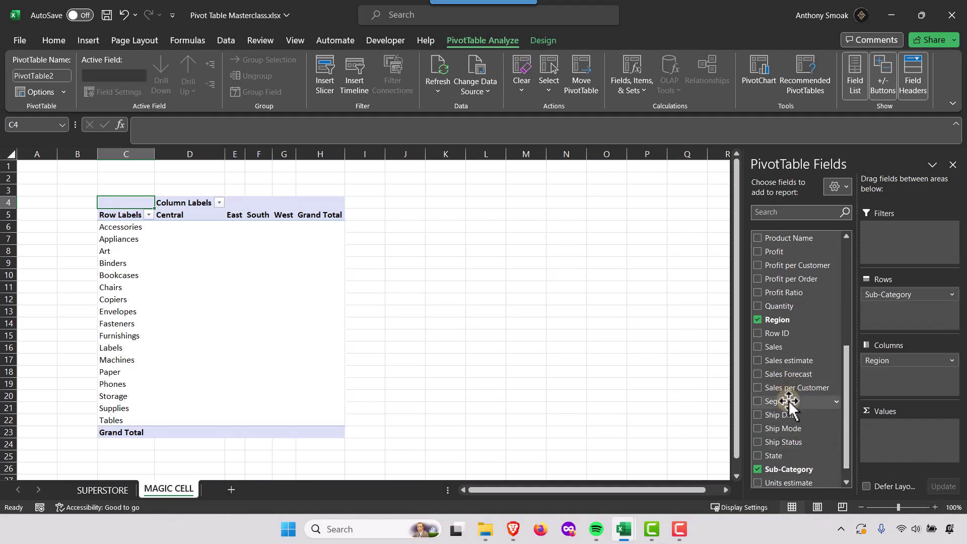
left_click_drag(774, 254, 895, 444)
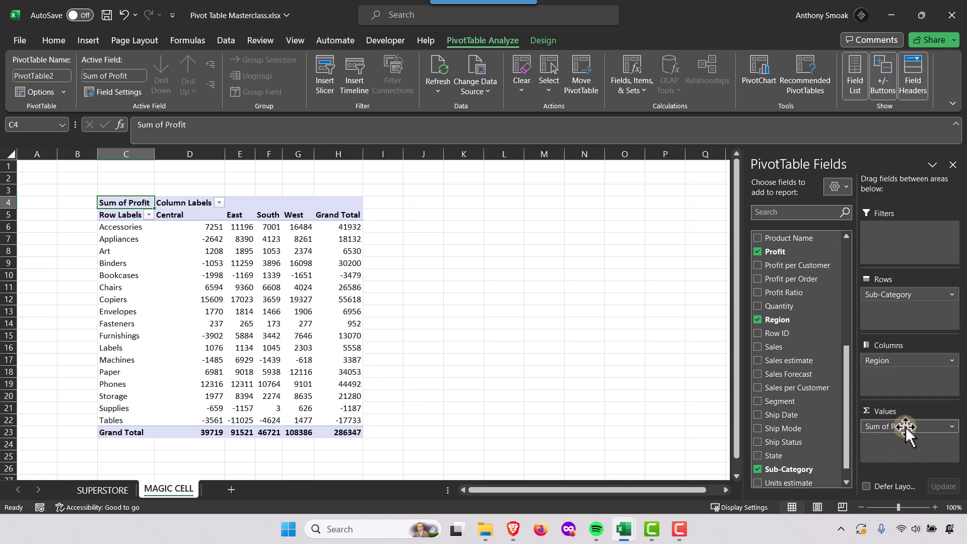
- Format the Sum of Profit values as $ currency with 0 decimal places and negative numbers in red parentheses
left_click(952, 426)
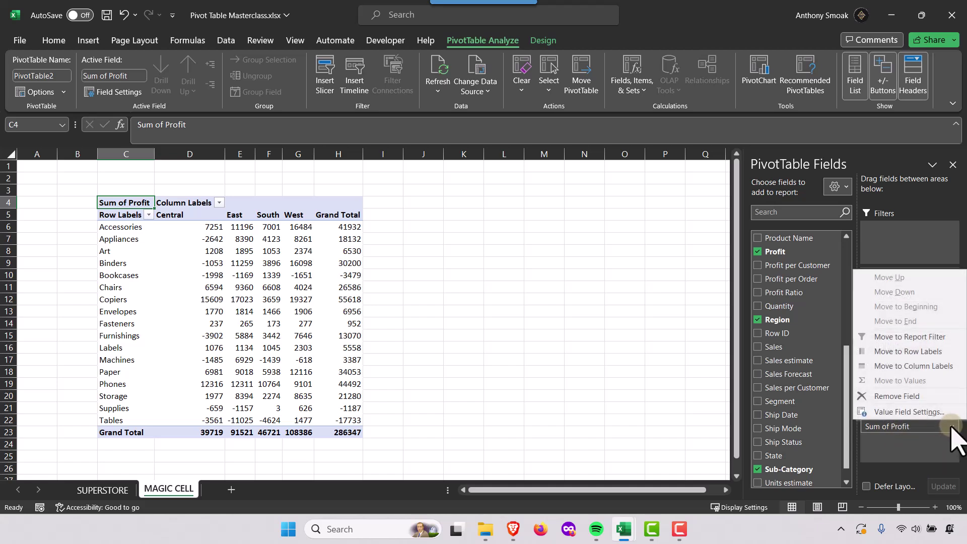
left_click(906, 412)
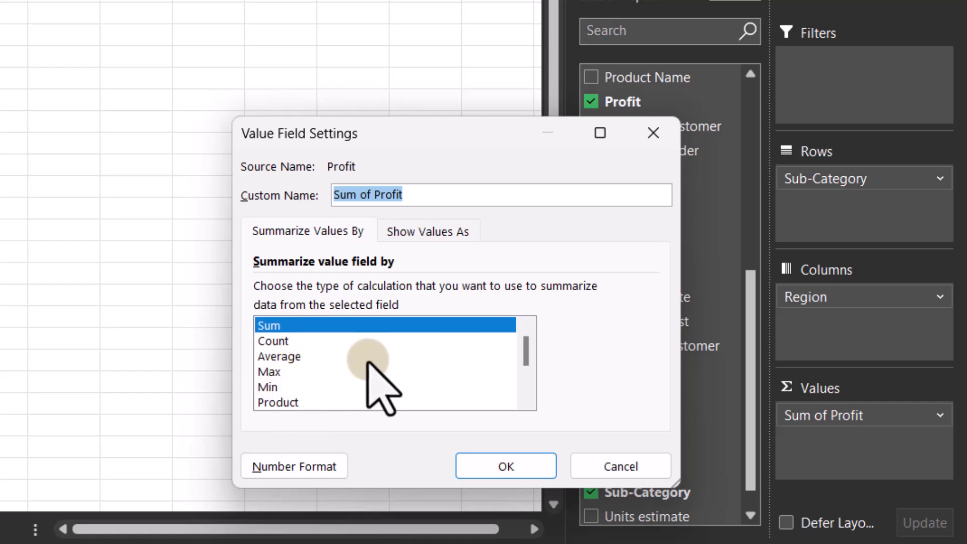
left_click(311, 466)
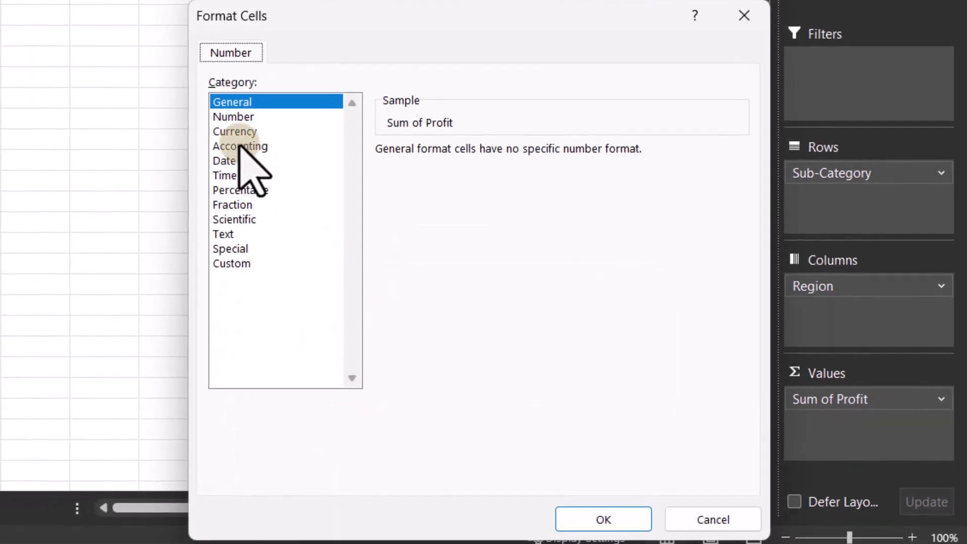
left_click(233, 132)
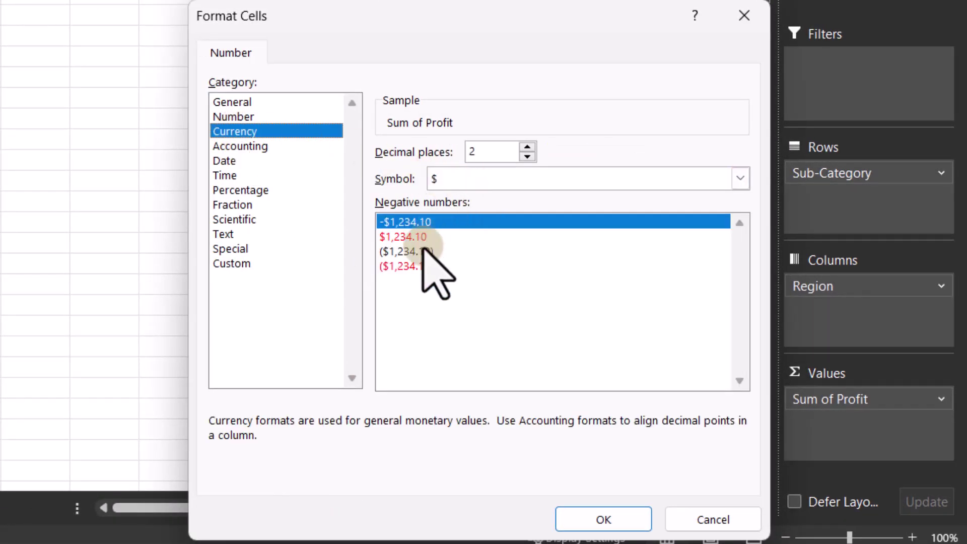
left_click(403, 267)
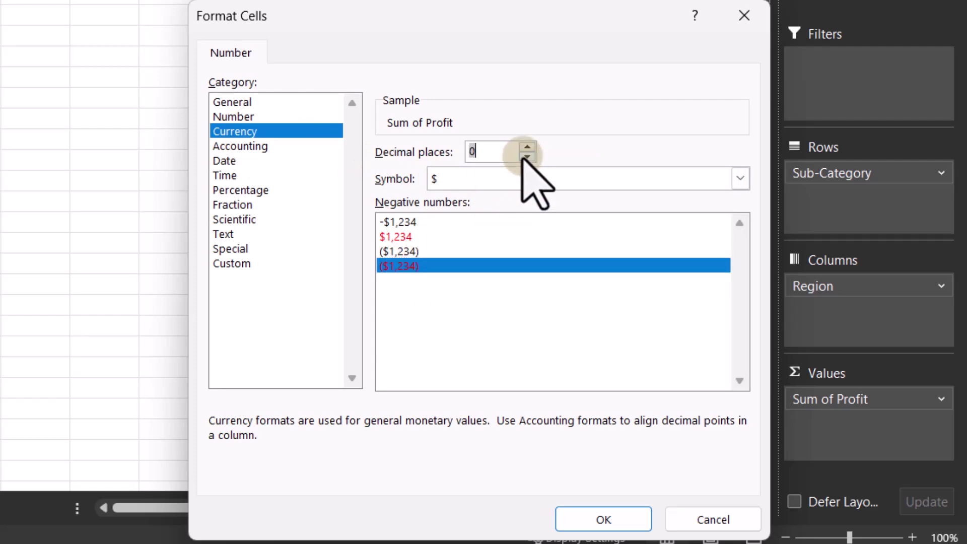
left_click(603, 518)
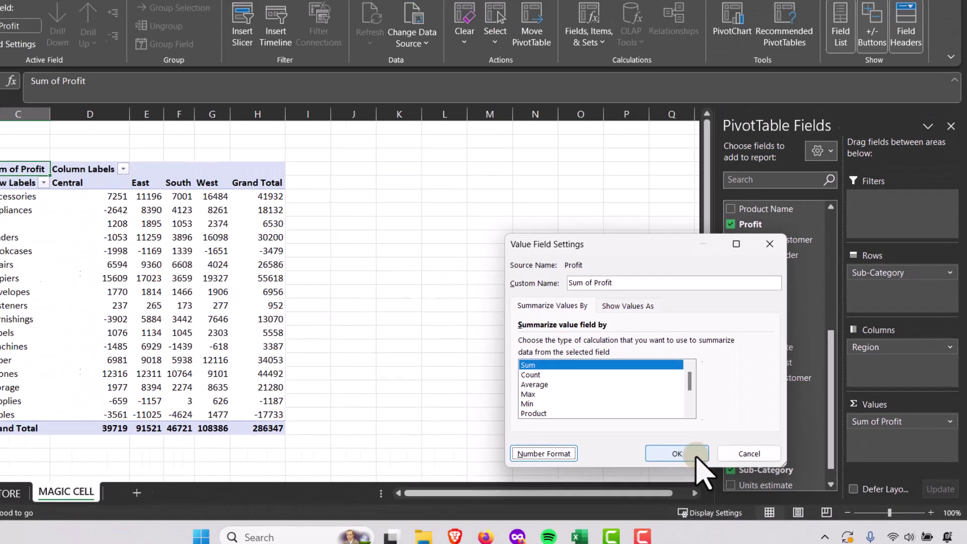
left_click(541, 448)
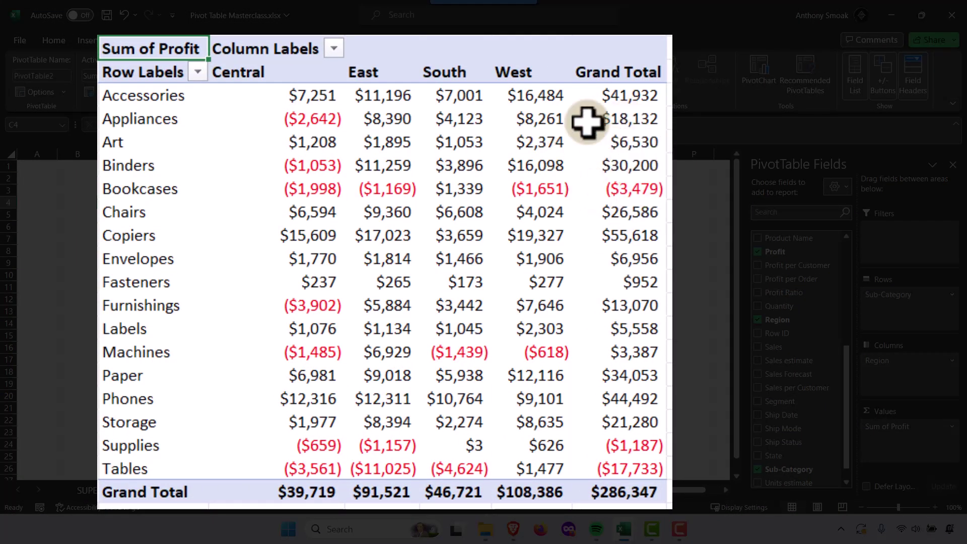
- Sort the PivotTable's sub-categories by Grand Total from largest to smallest
mouse_move(558, 248)
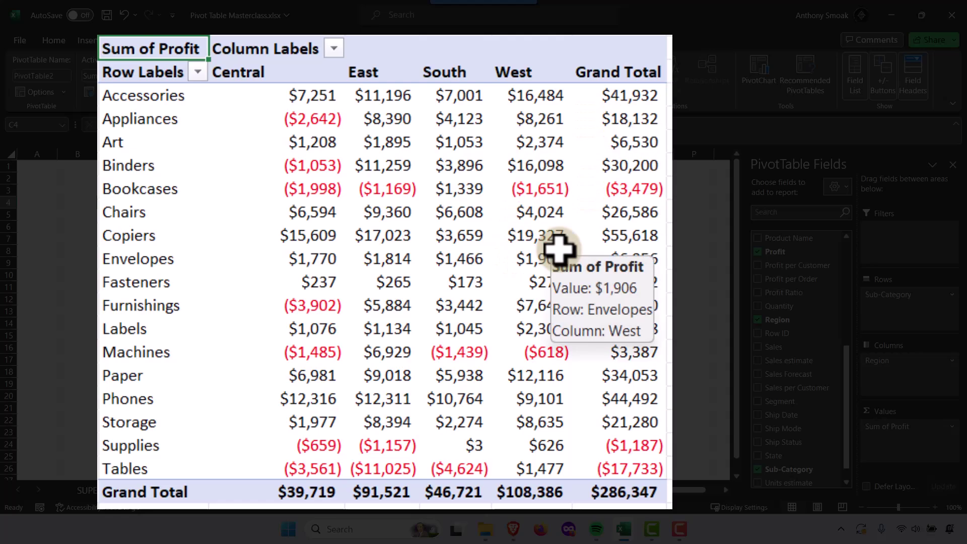
left_click(385, 226)
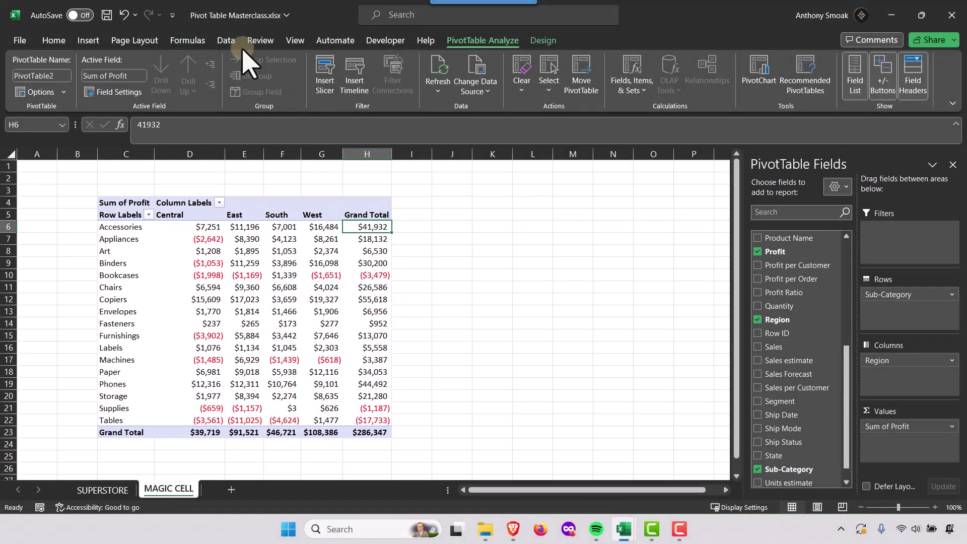
left_click(227, 41)
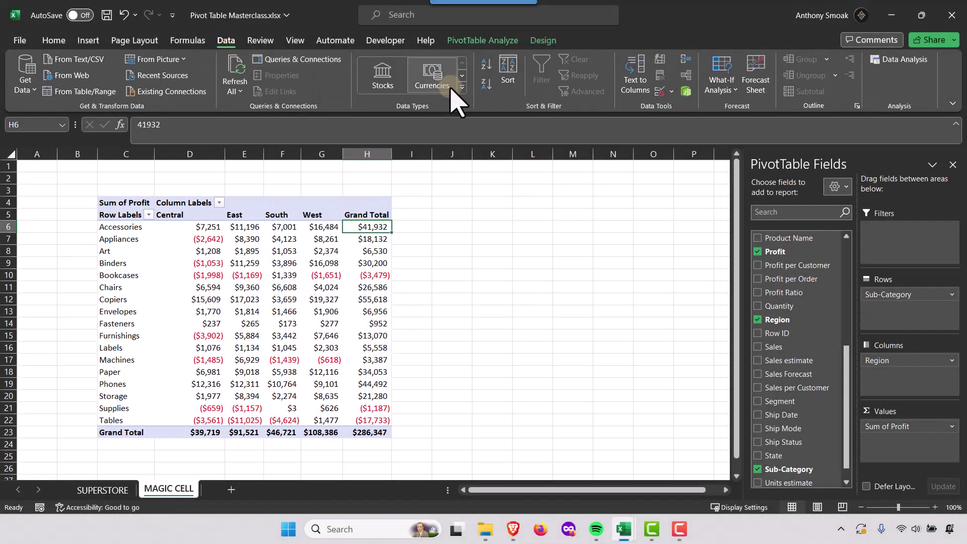
left_click(485, 82)
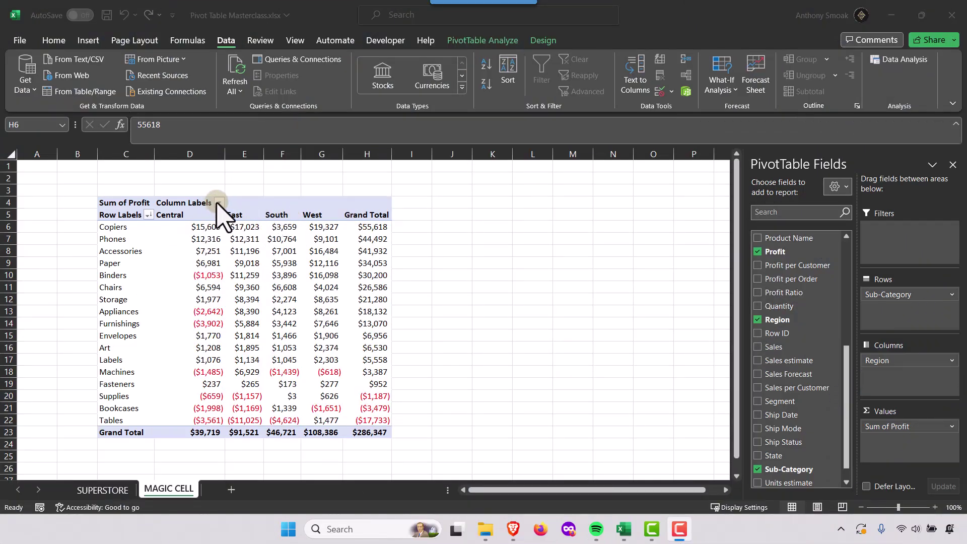
- Filter the PivotTable's Region columns to exclude Central and East, and clear that Region filter again
left_click(218, 202)
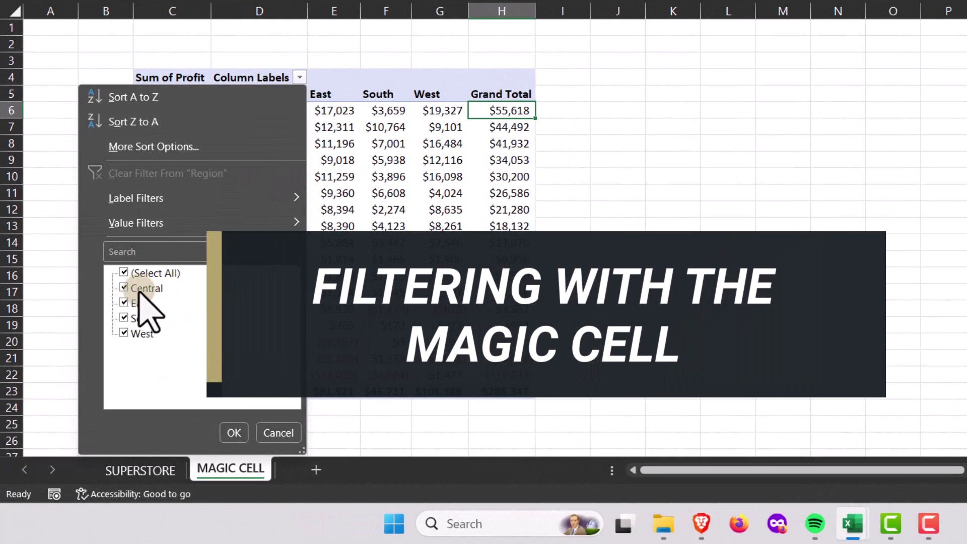
left_click(123, 289)
left_click(124, 303)
left_click(234, 433)
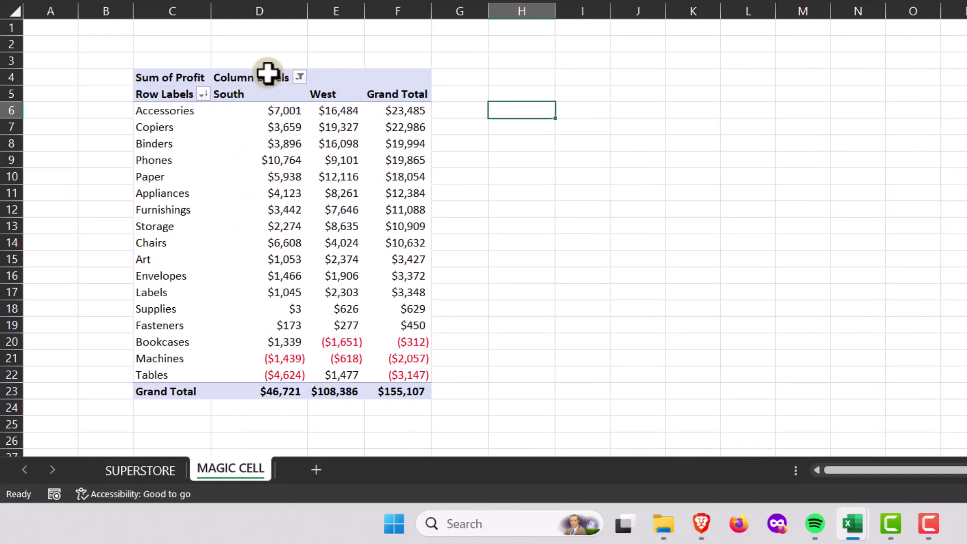
left_click(299, 77)
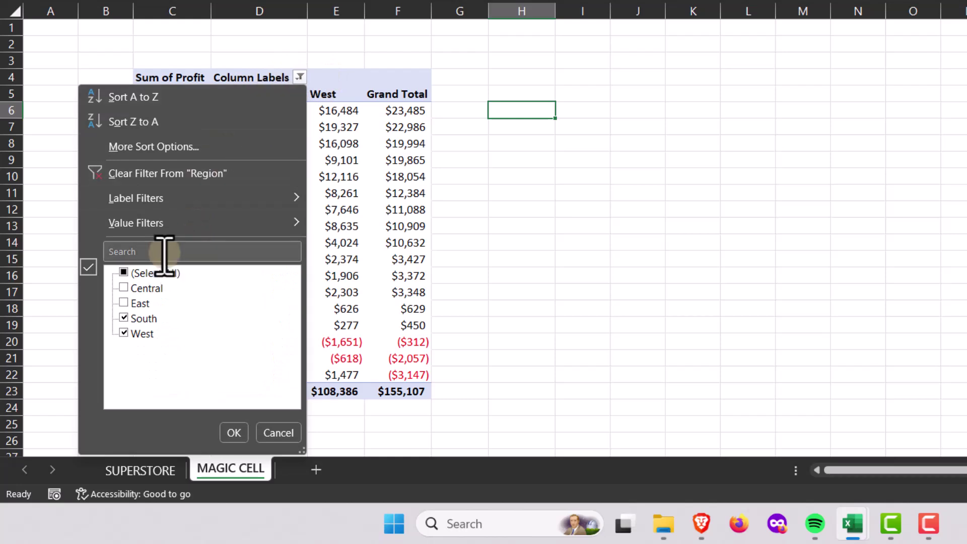
left_click(138, 174)
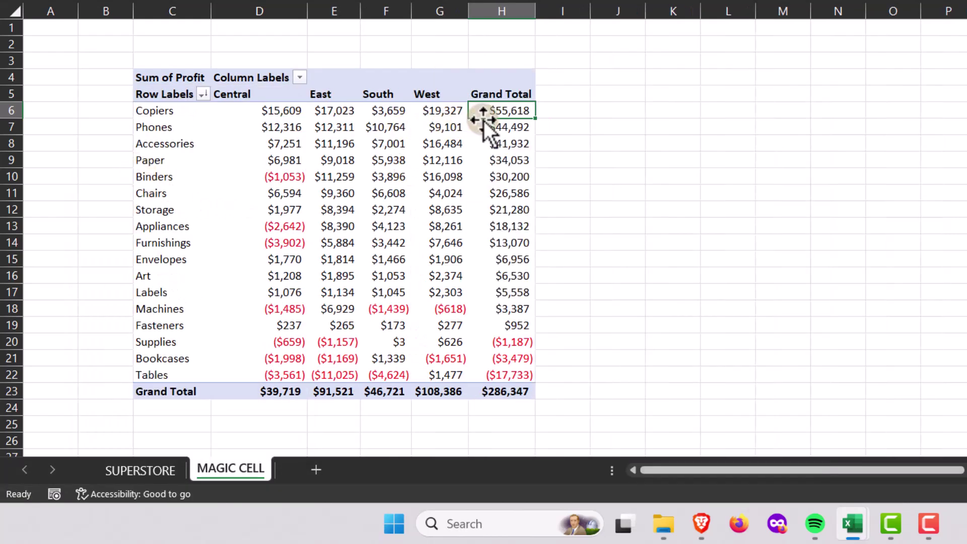
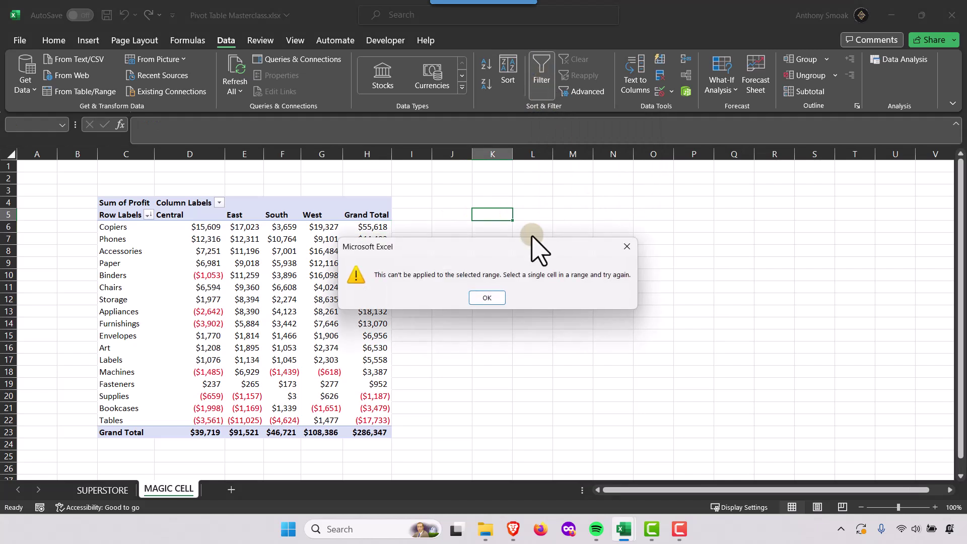
- Dismiss the message, turn on filtering for the PivotTable's header row from adjacent empty cell I5, and widen the Grand Total column
left_click(486, 298)
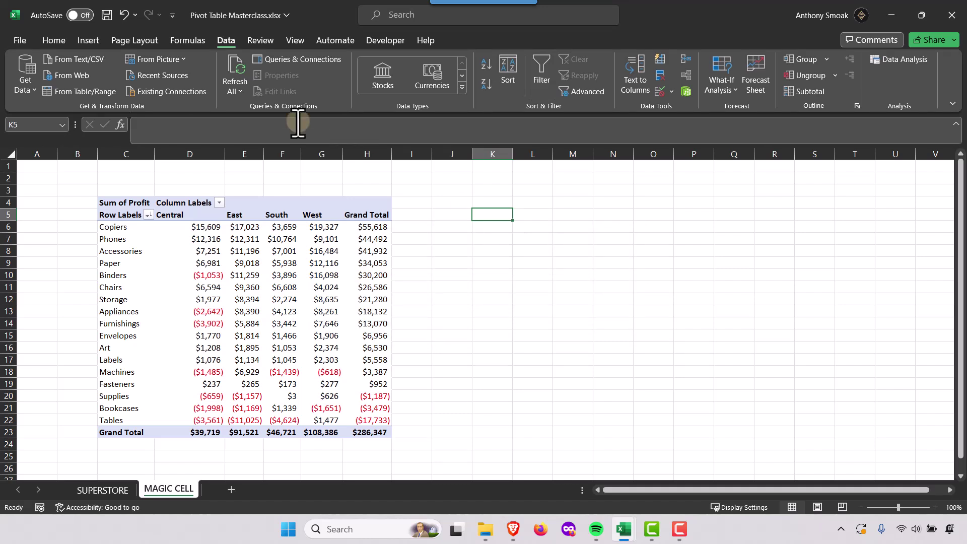
left_click(408, 217)
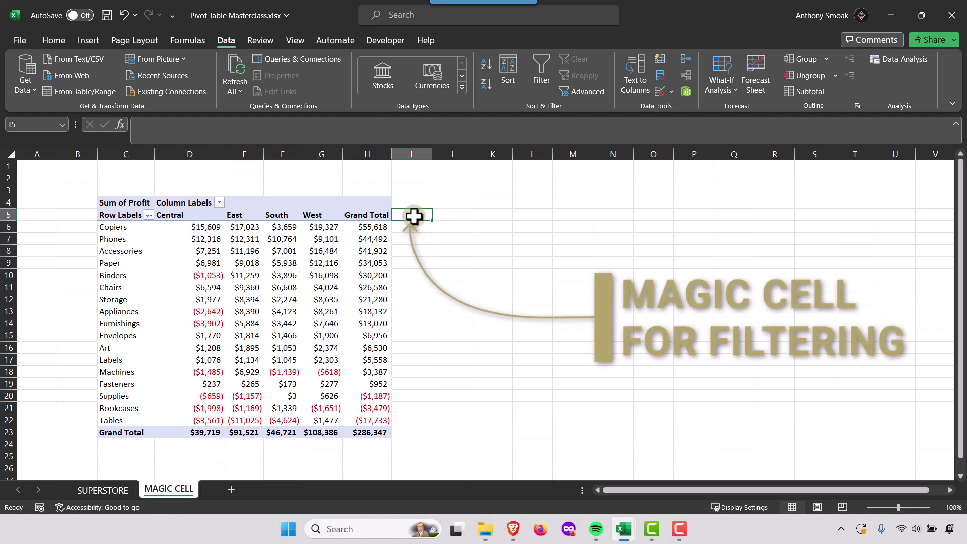
left_click(544, 80)
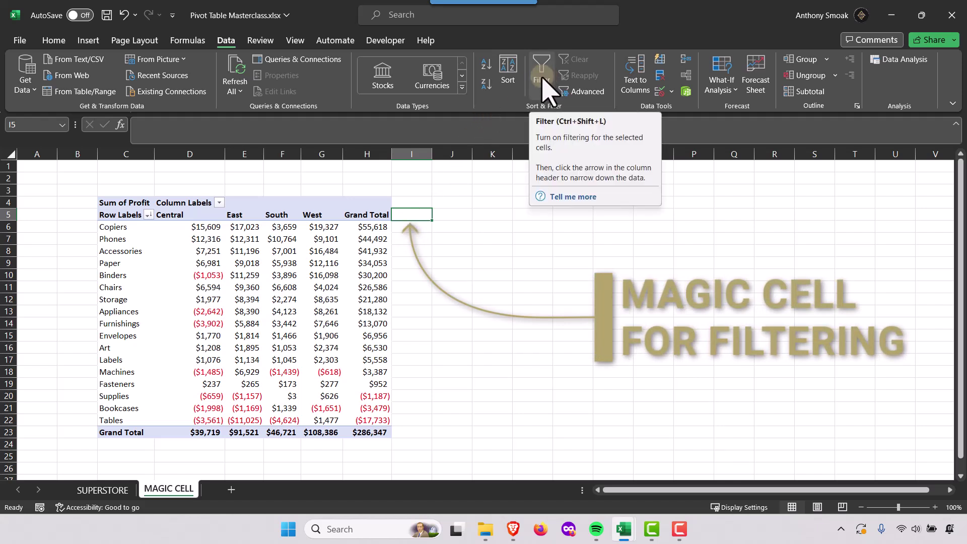
left_click(543, 79)
left_click_drag(391, 156, 401, 156)
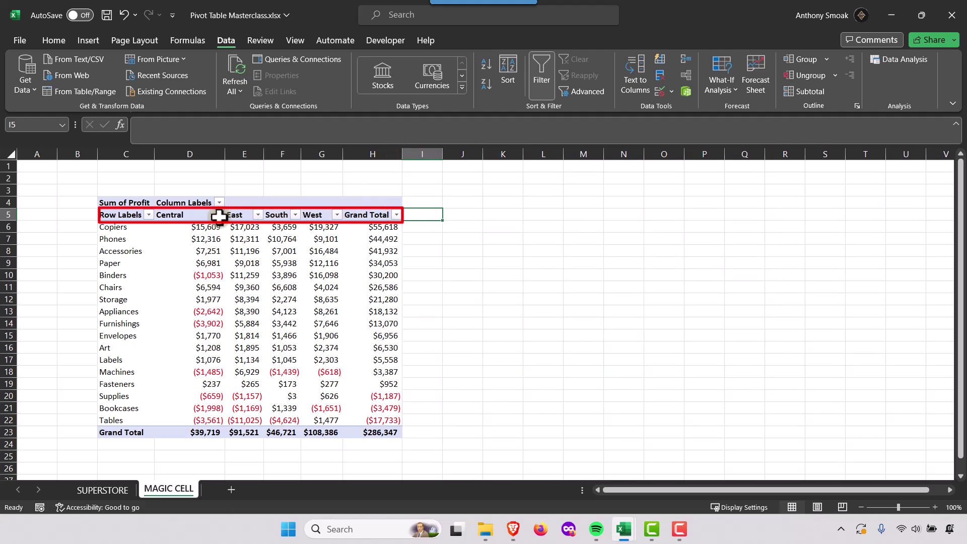
- Filter out the negative Grand Total values ($17,733), ($3,479) and ($1,187), and clear that filter again
left_click(396, 215)
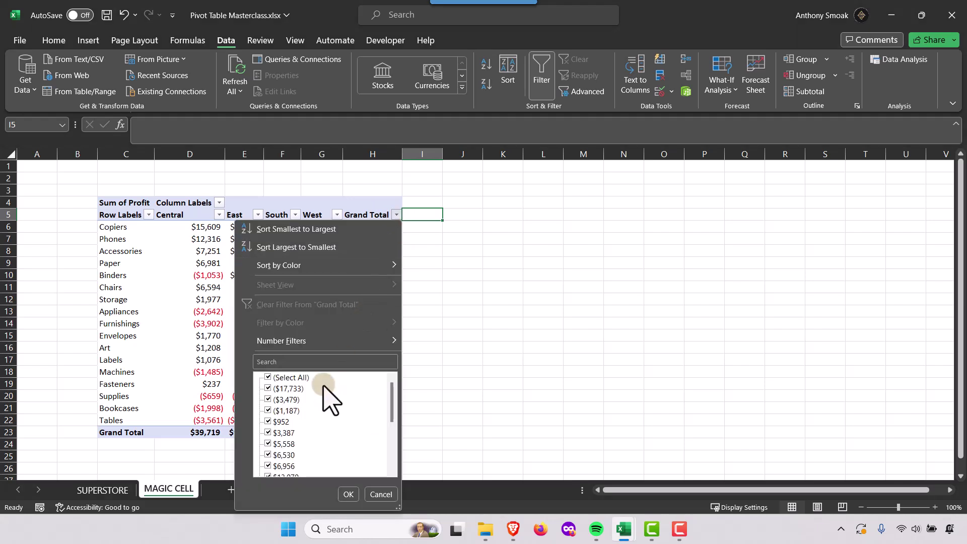
left_click(268, 389)
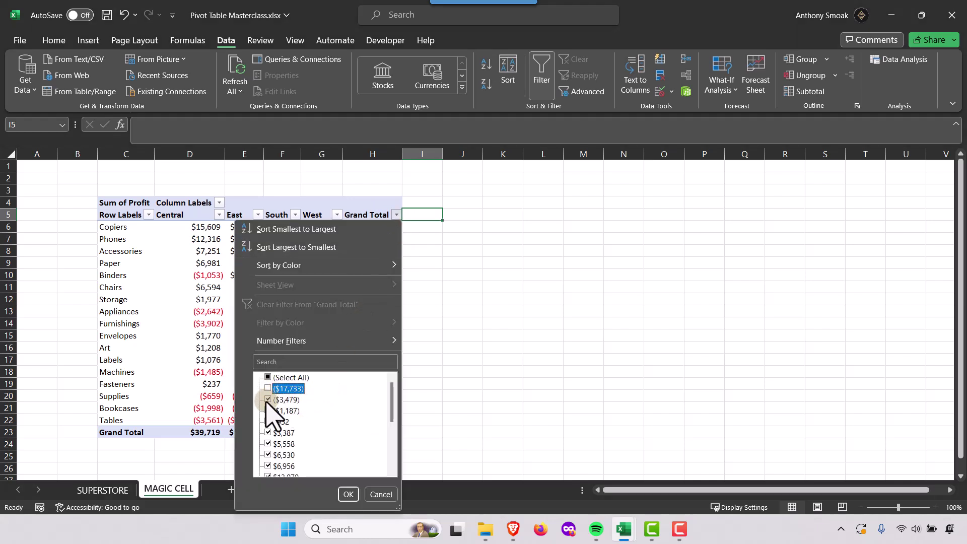
left_click(268, 400)
left_click(268, 412)
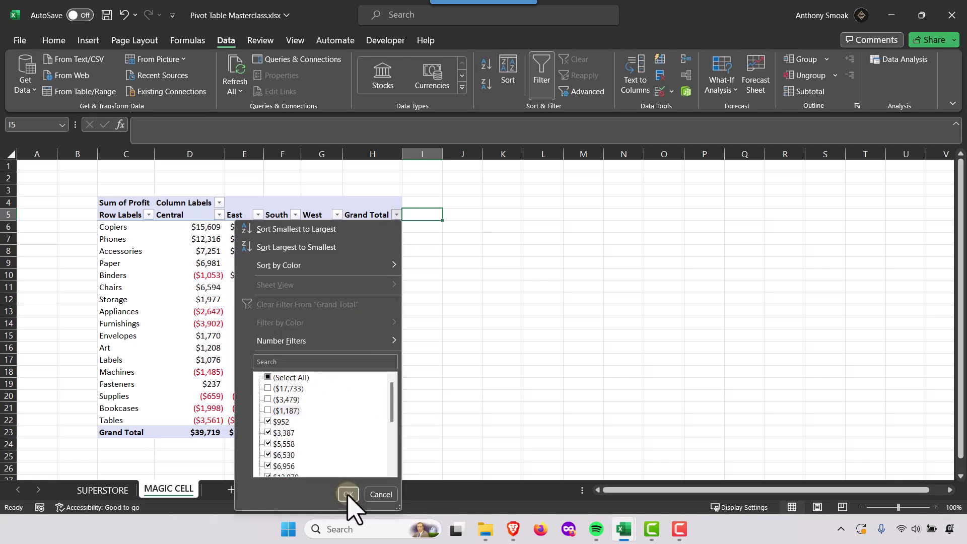
left_click(348, 494)
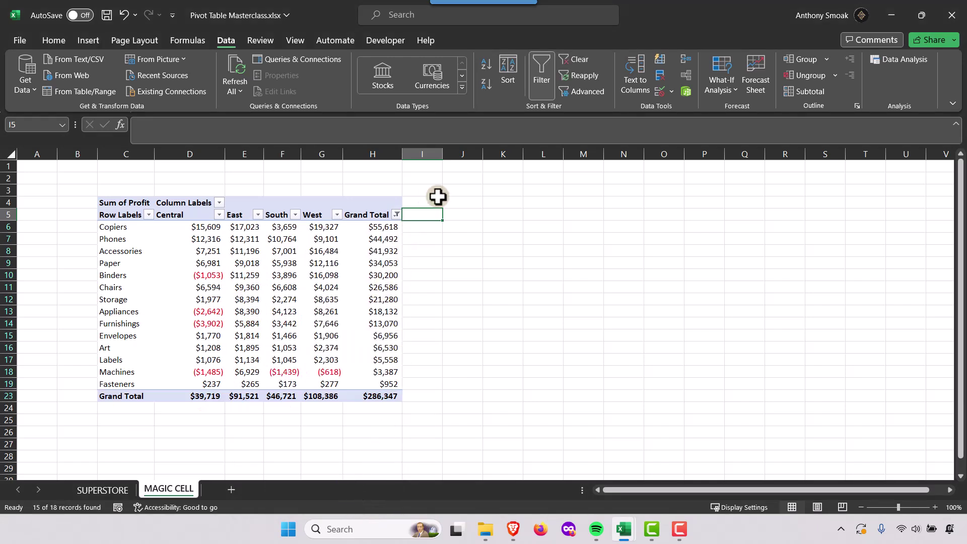
left_click(576, 60)
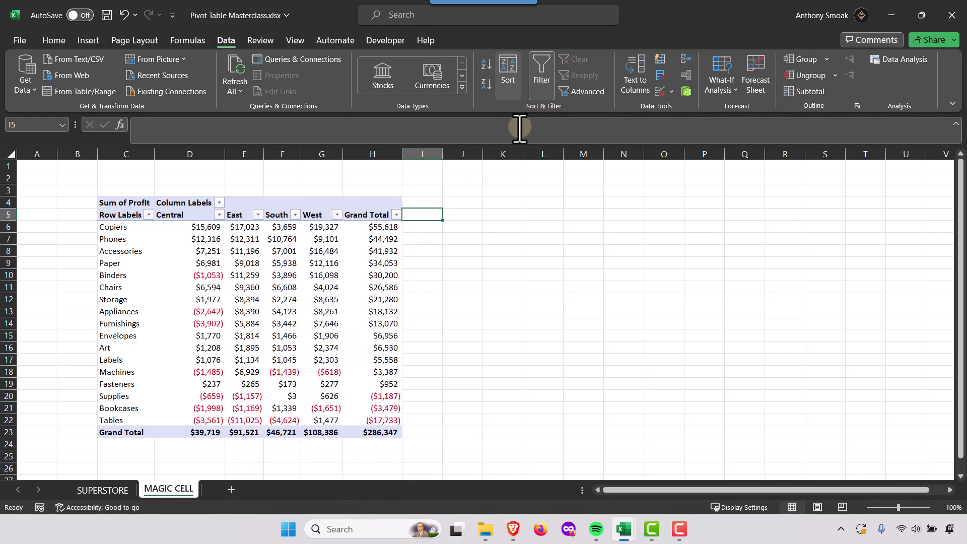
- Apply a custom number filter to the Grand Total column to show only rows greater than 10000
left_click(379, 227)
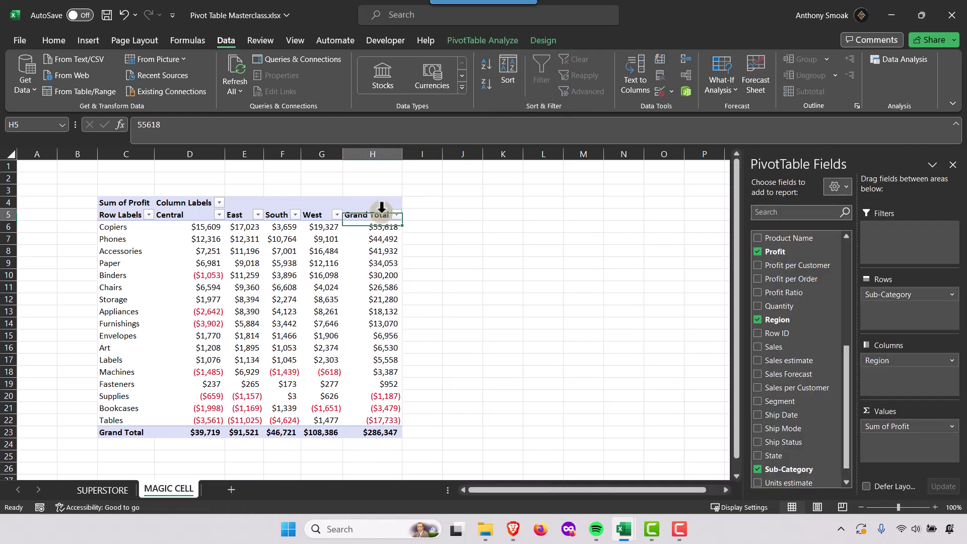
right_click(381, 216)
mouse_move(422, 342)
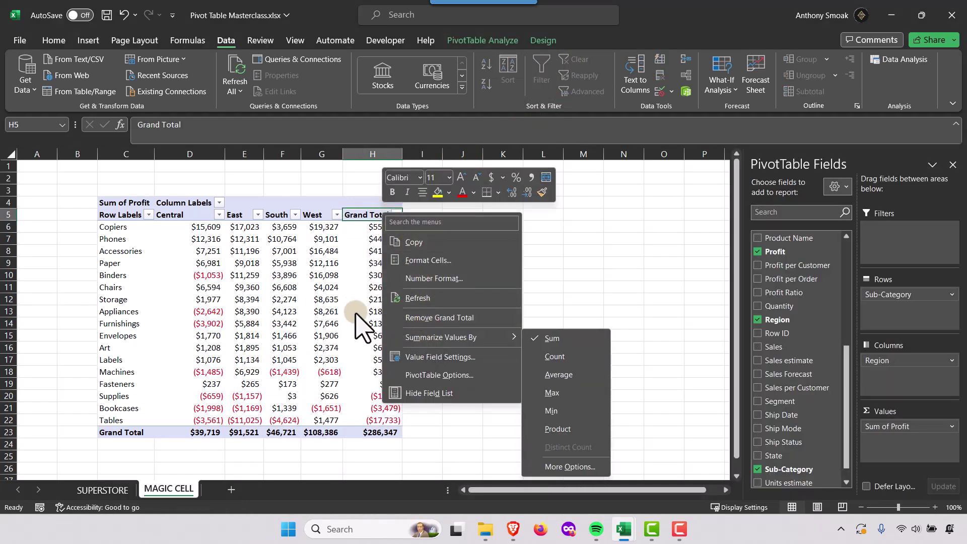
key("alt+Down")
mouse_move(389, 341)
left_click(440, 354)
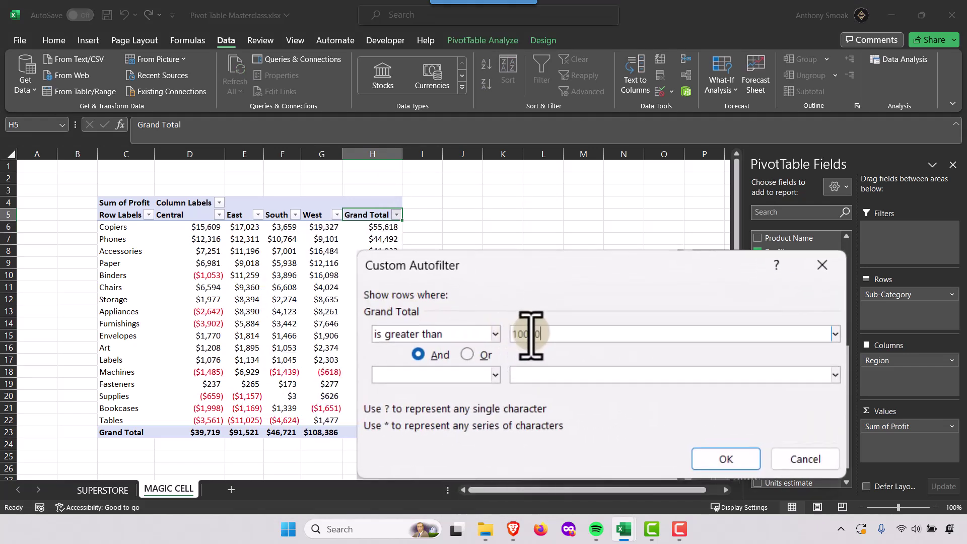
type("10000")
left_click(730, 456)
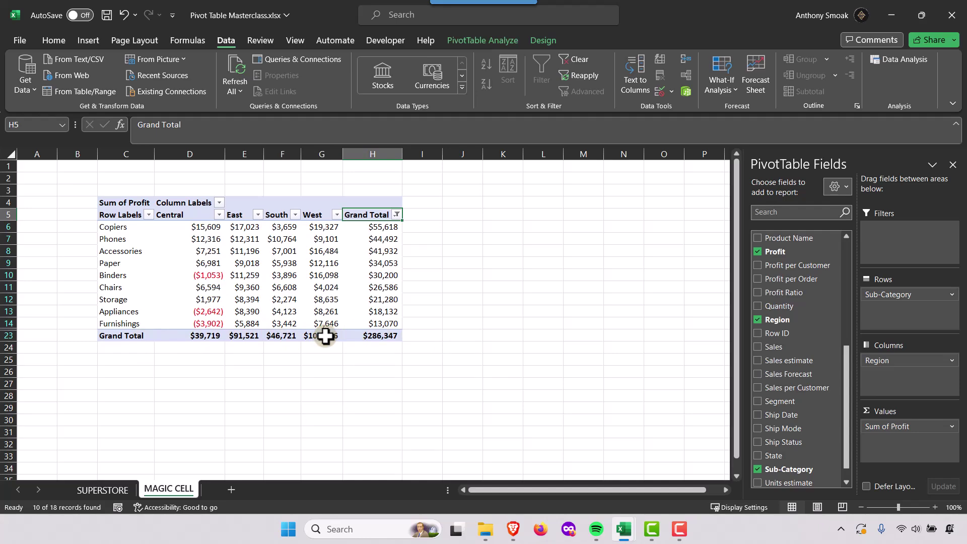
- Set the PivotTable's grand totals to on for rows only
mouse_move(326, 335)
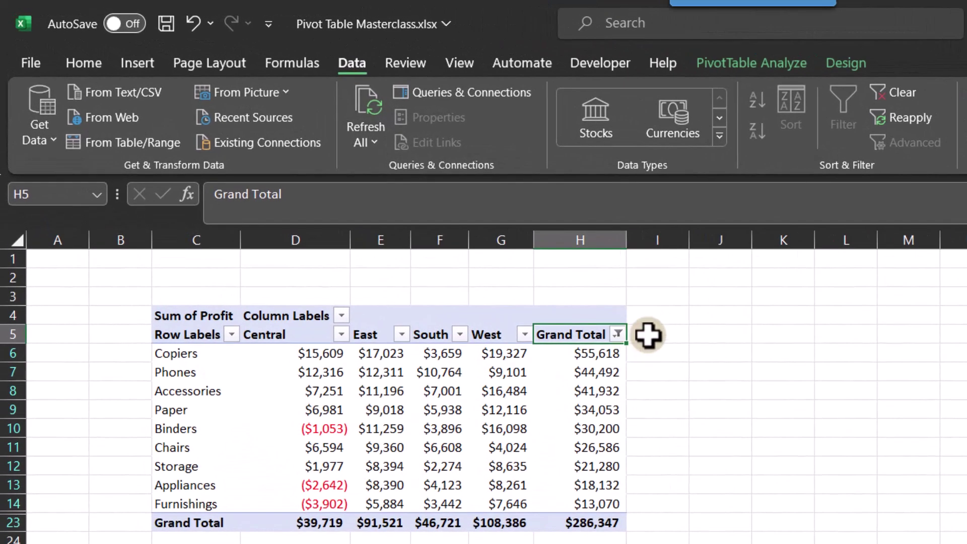
left_click(842, 71)
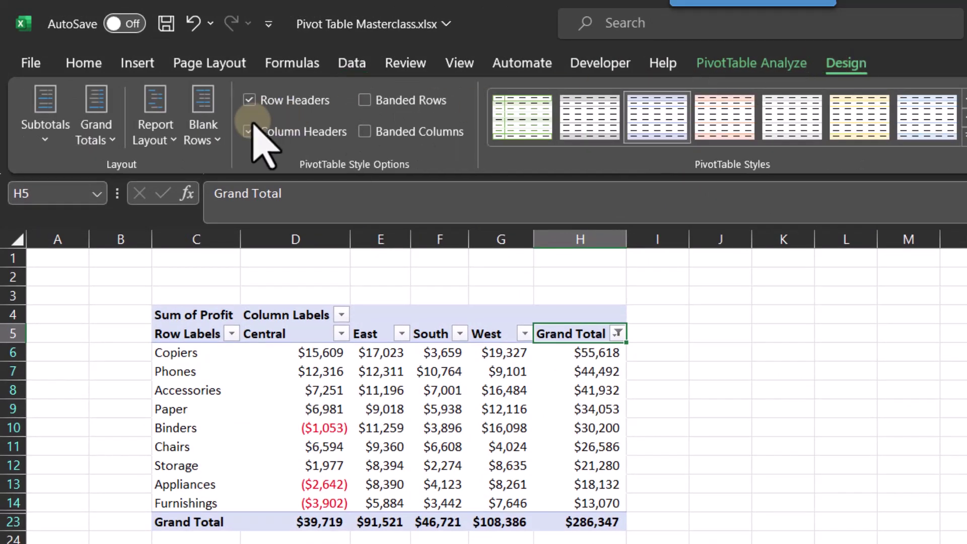
left_click(105, 142)
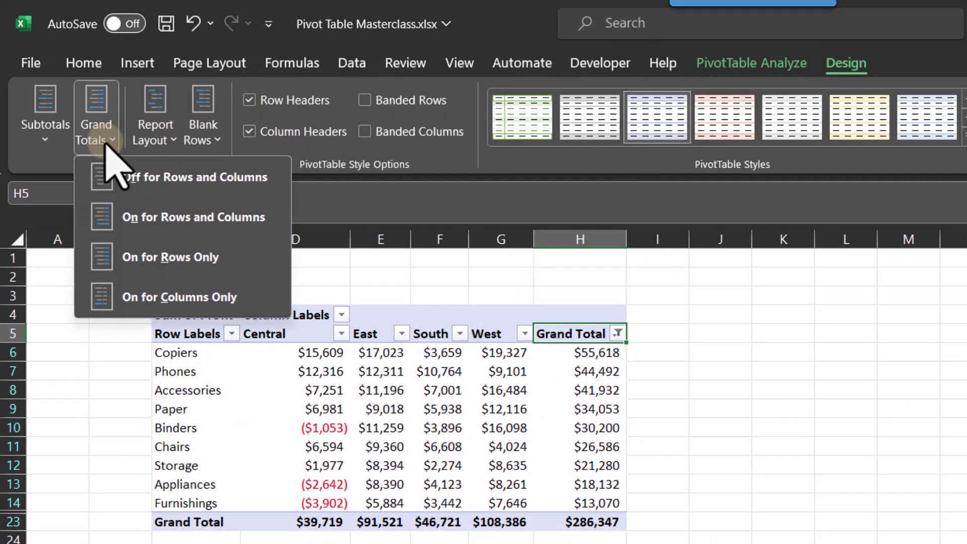
left_click(140, 259)
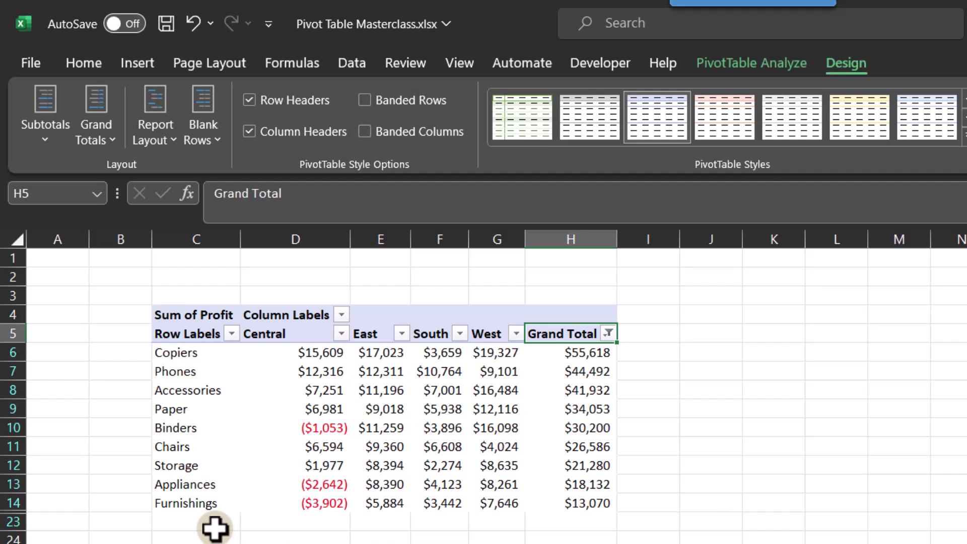
left_click(645, 331)
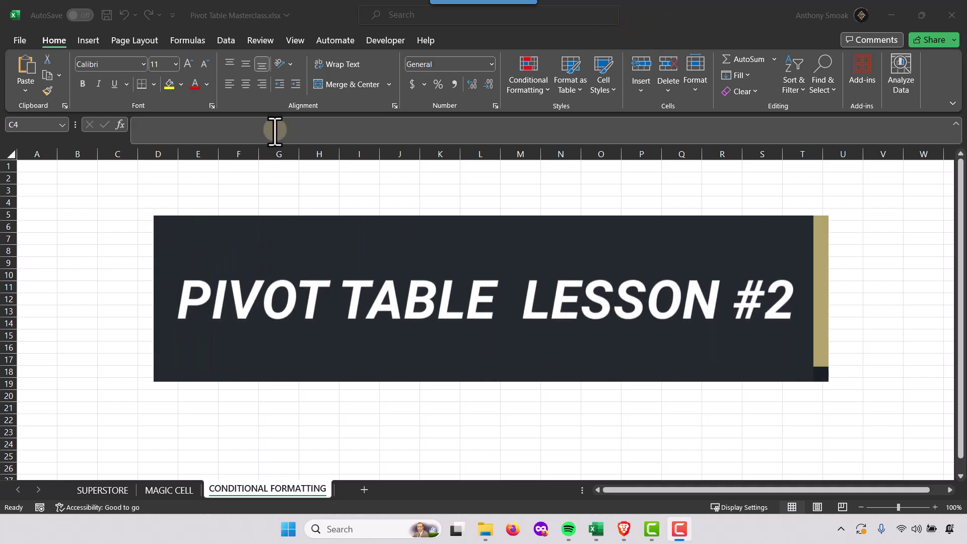
- Insert a PivotTable from the SUPERSTORE table at cell C4 of the existing CONDITIONAL FORMATTING worksheet
left_click(153, 193)
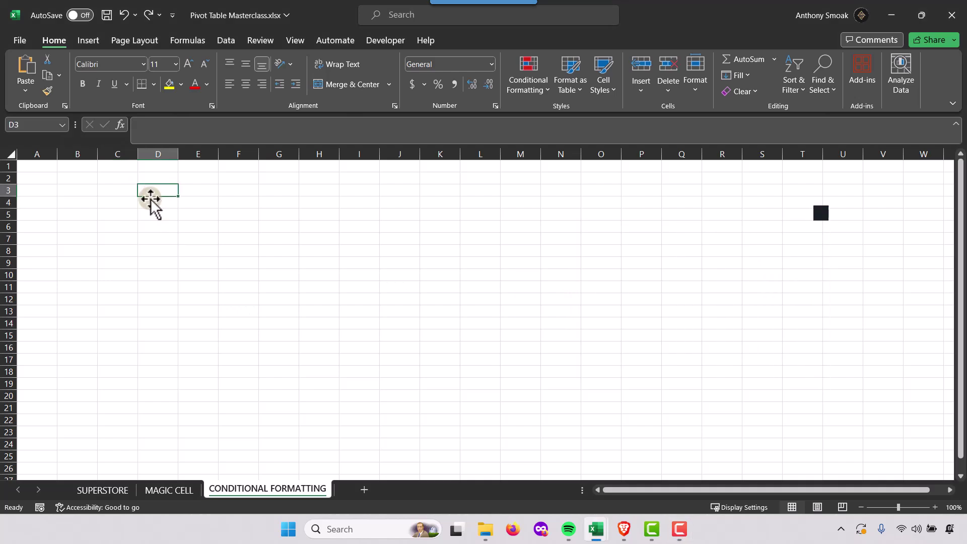
left_click(116, 203)
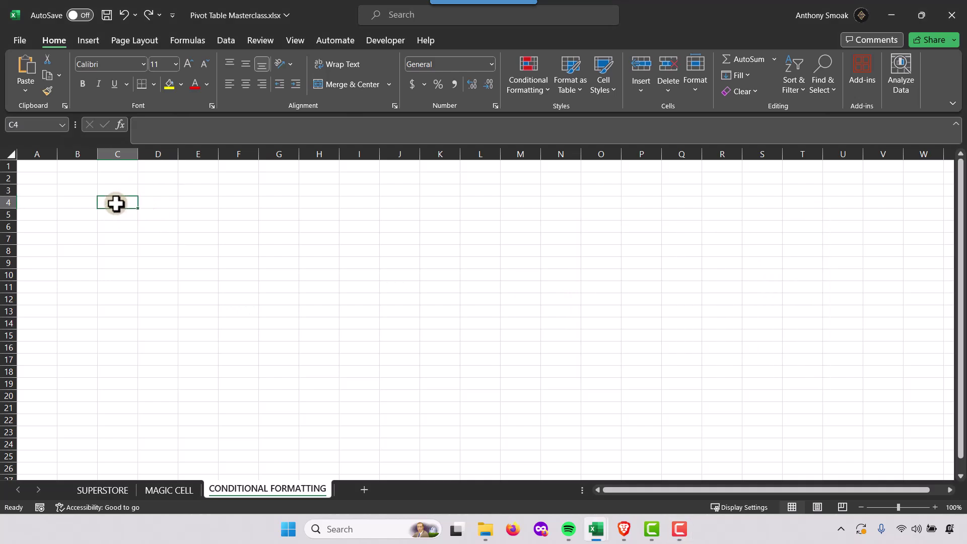
left_click(88, 40)
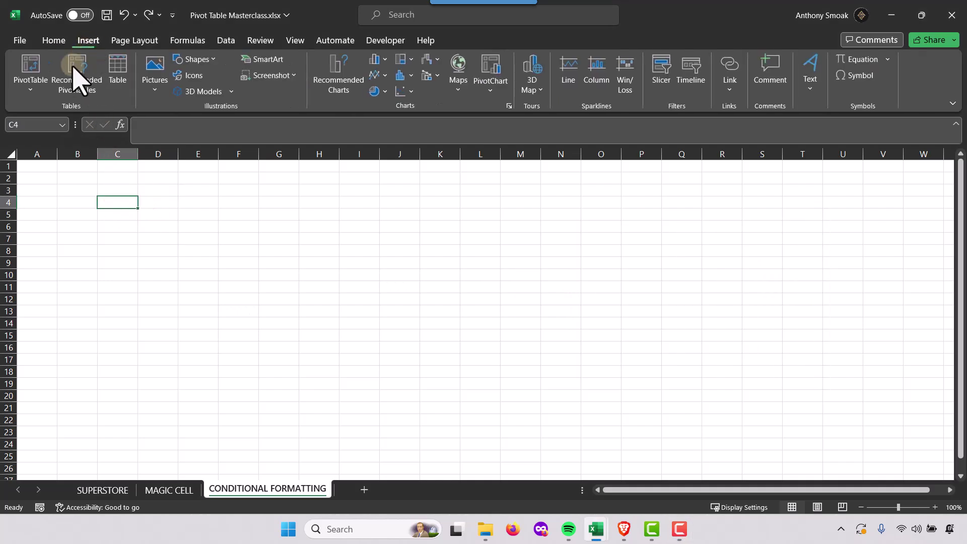
left_click(32, 86)
left_click(61, 112)
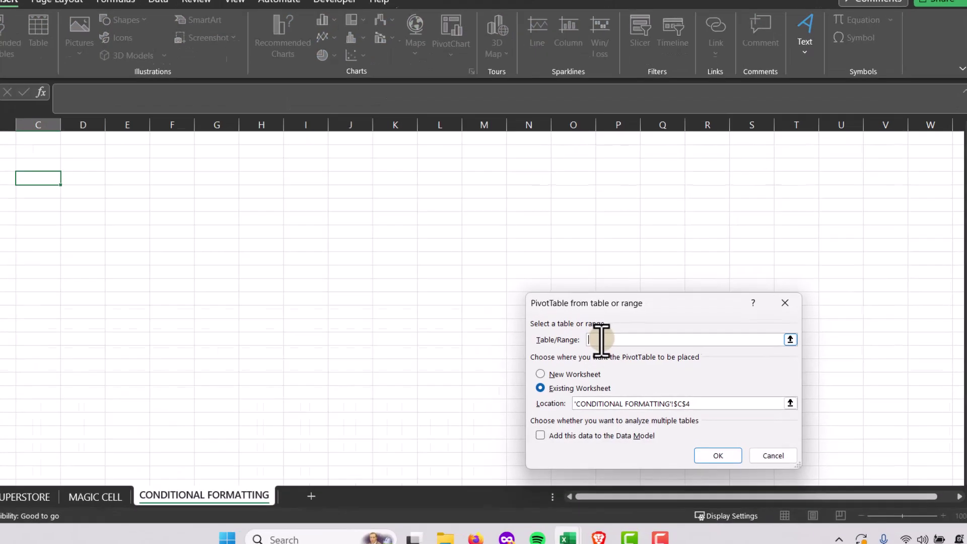
left_click(623, 349)
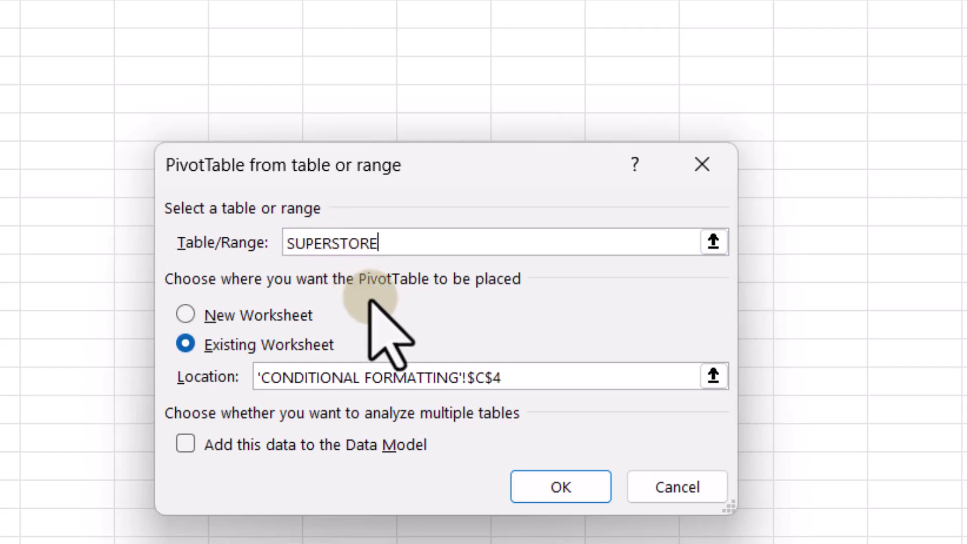
left_click(421, 375)
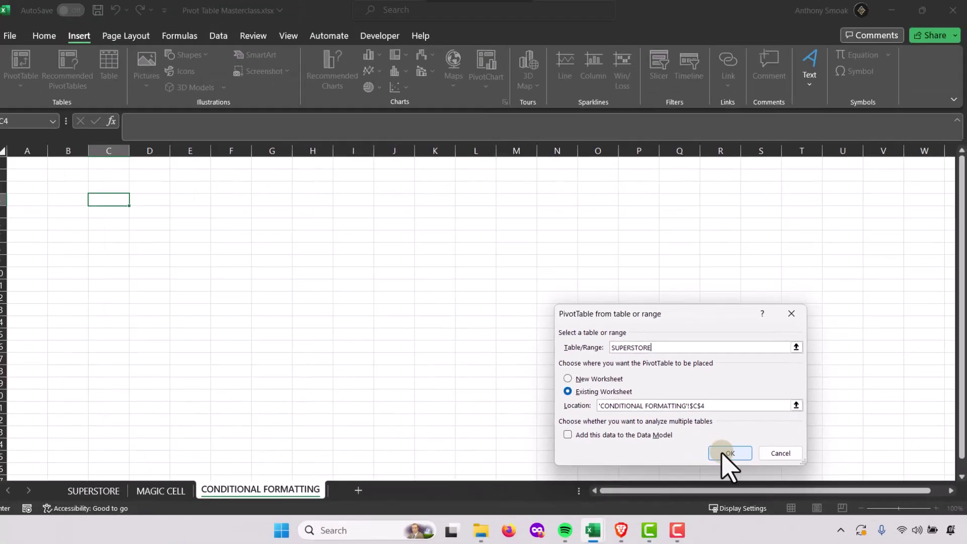
left_click(724, 453)
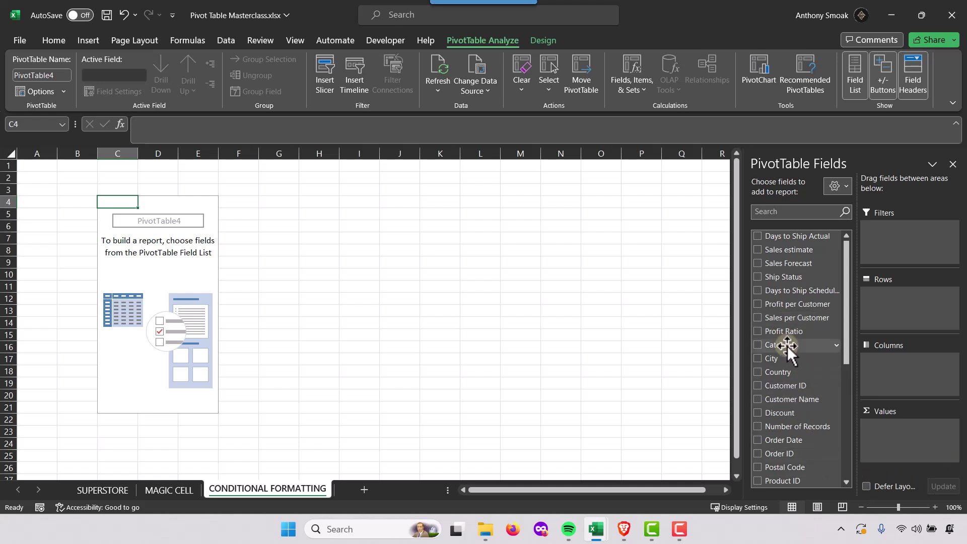
- Sort the new PivotTable's field list A to Z and add State to the rows
left_click(834, 186)
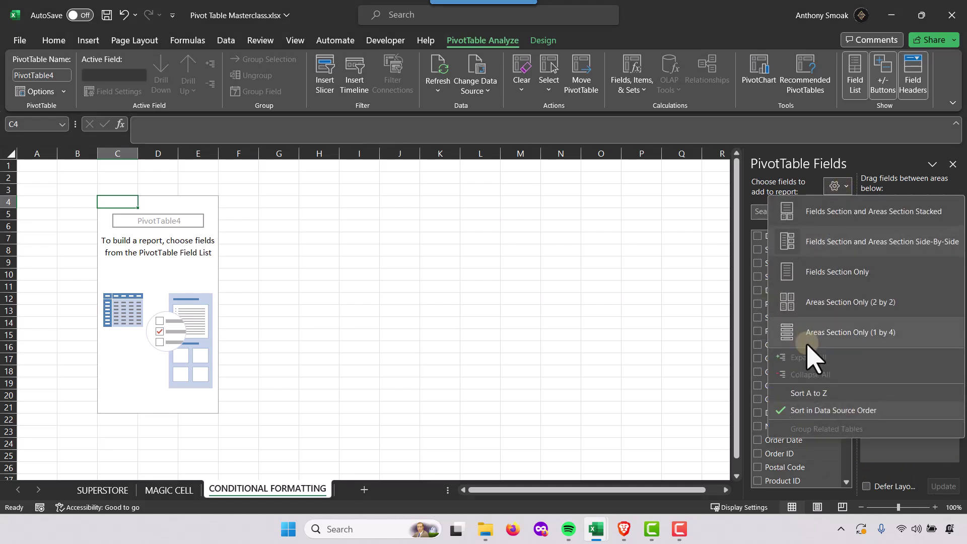
left_click(809, 393)
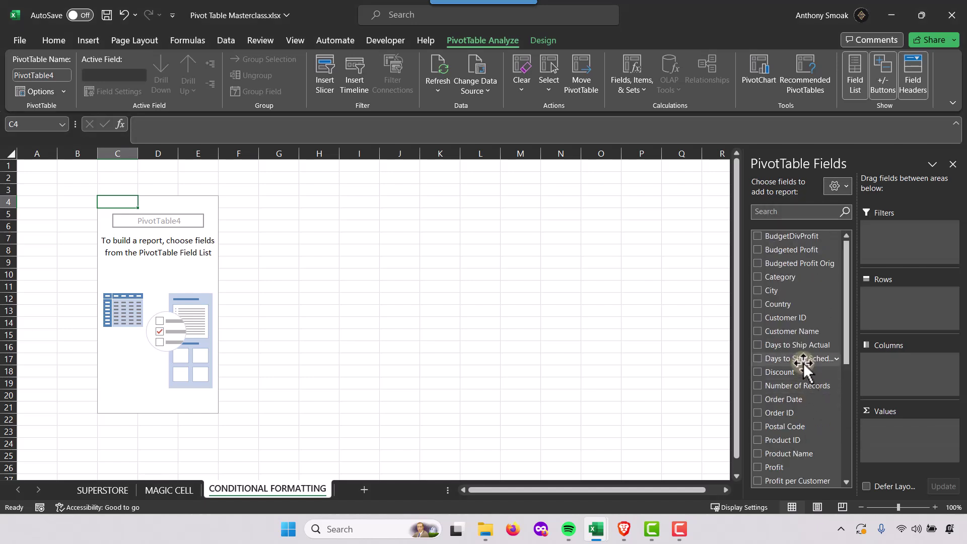
scroll(769, 418, "down", 3)
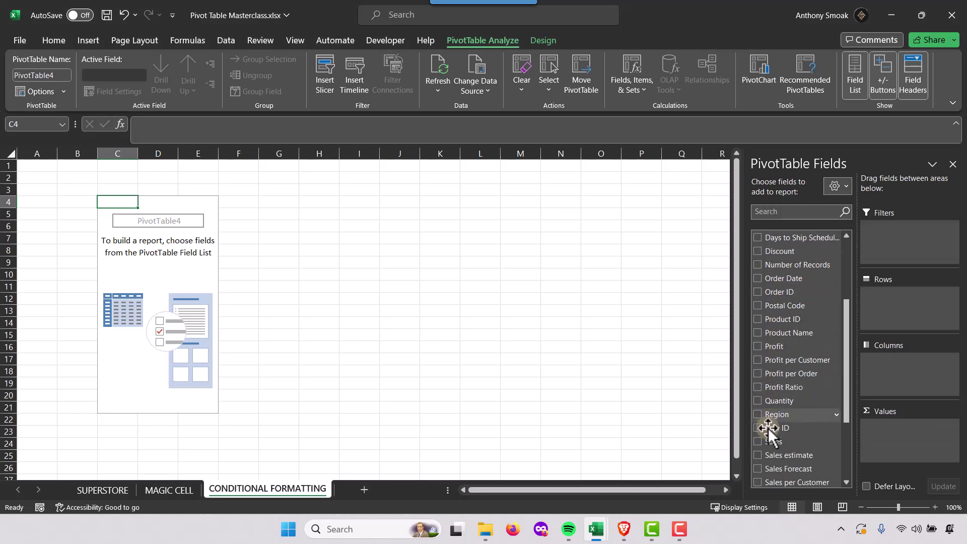
scroll(770, 420, "down", 3)
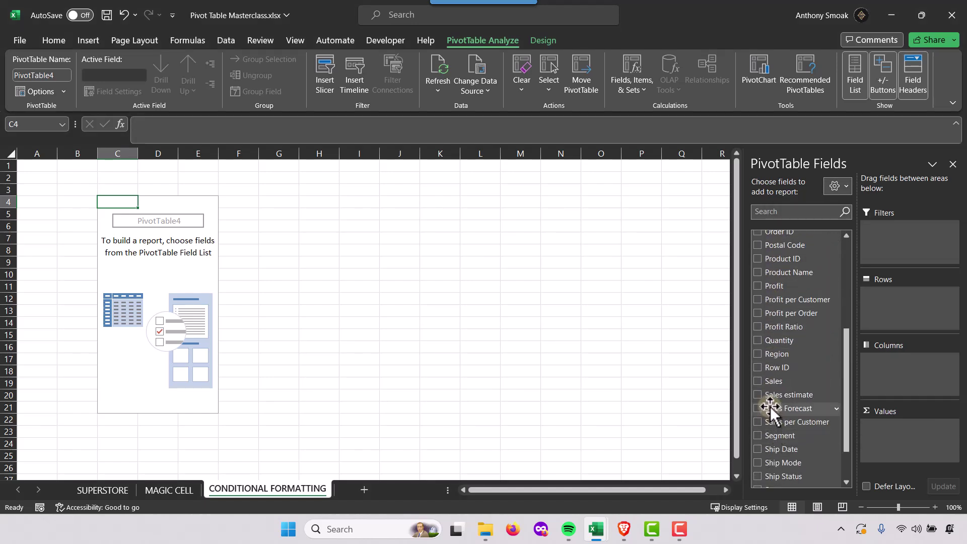
left_click(758, 437)
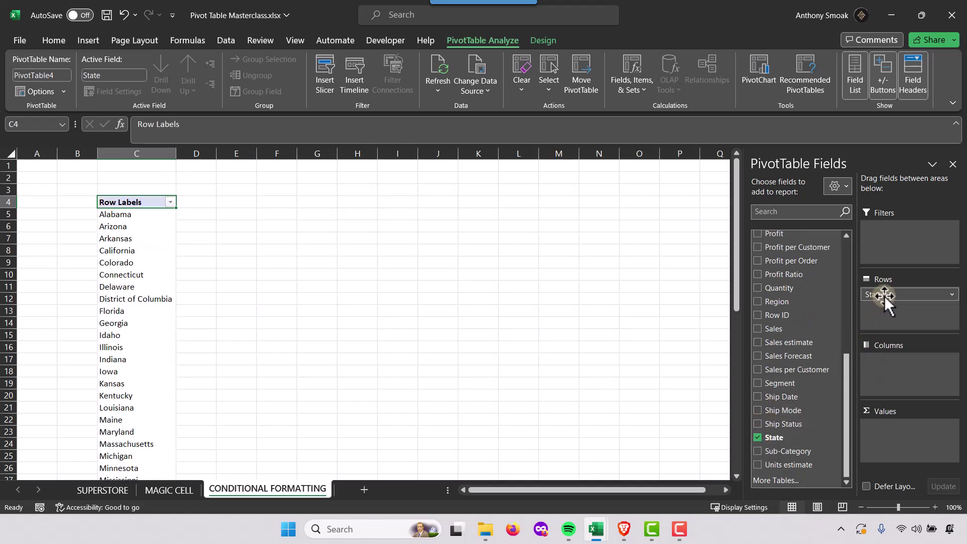
- Add Category beneath State in the PivotTable's rows and add Sales to its values
scroll(772, 297, "up", 6)
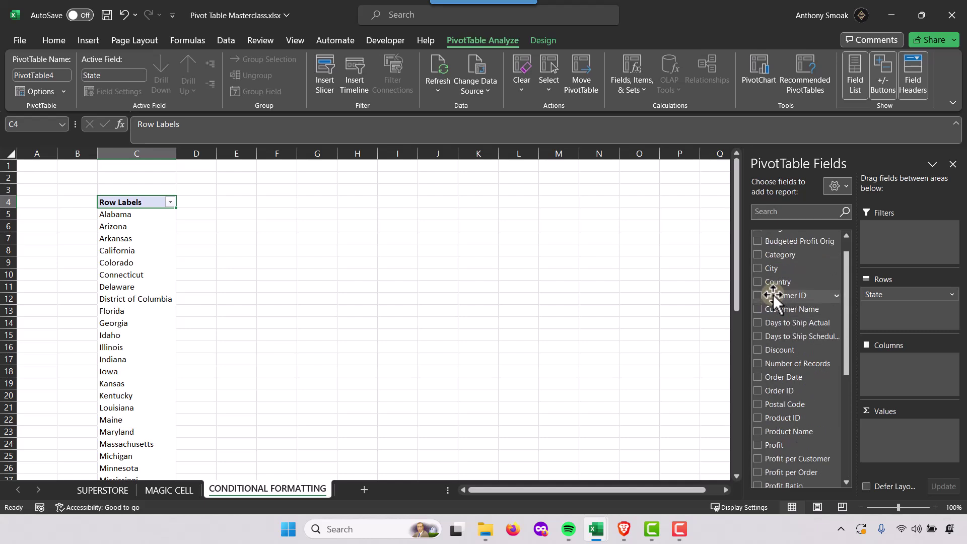
scroll(773, 297, "up", 2)
left_click(758, 277)
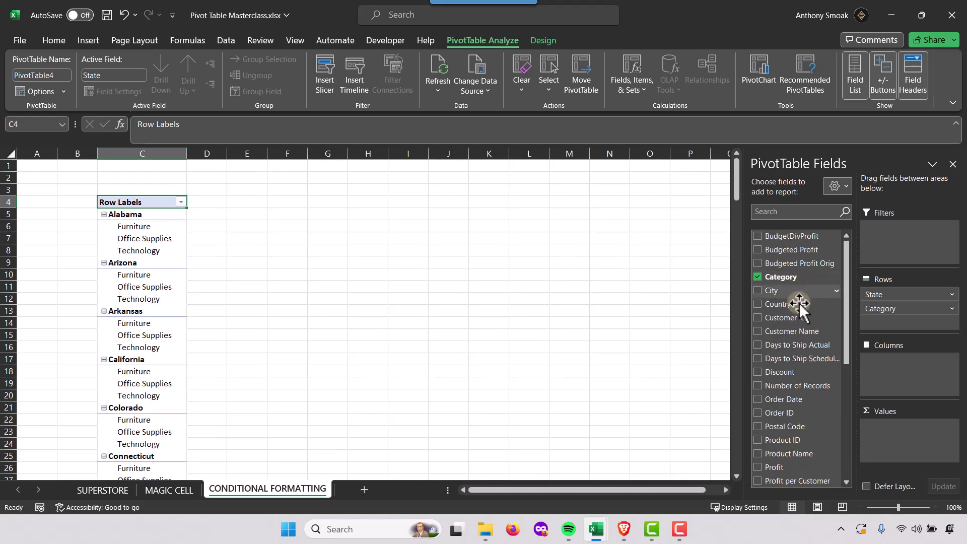
scroll(789, 323, "down", 6)
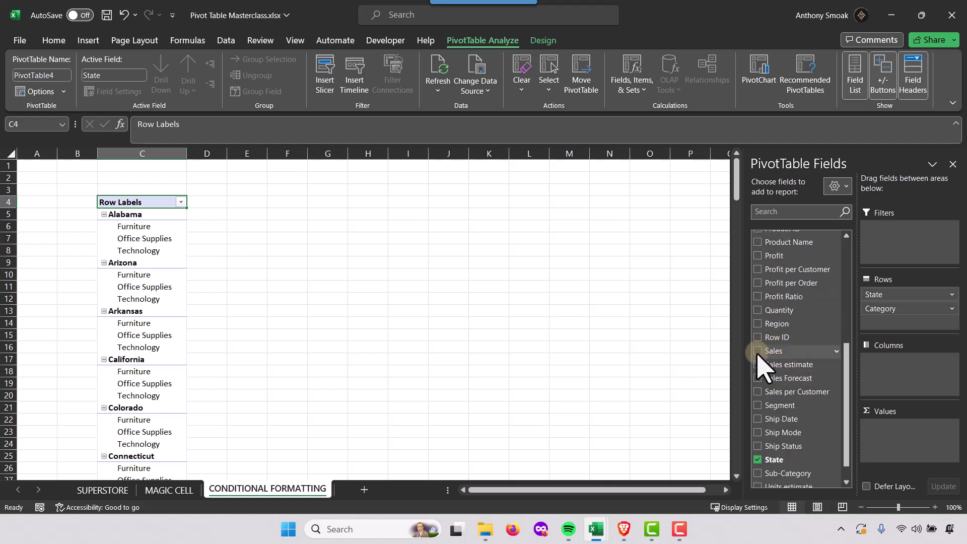
left_click(757, 351)
- Add the Region field to the PivotTable and place it in the report filters area
scroll(787, 306, "up", 3)
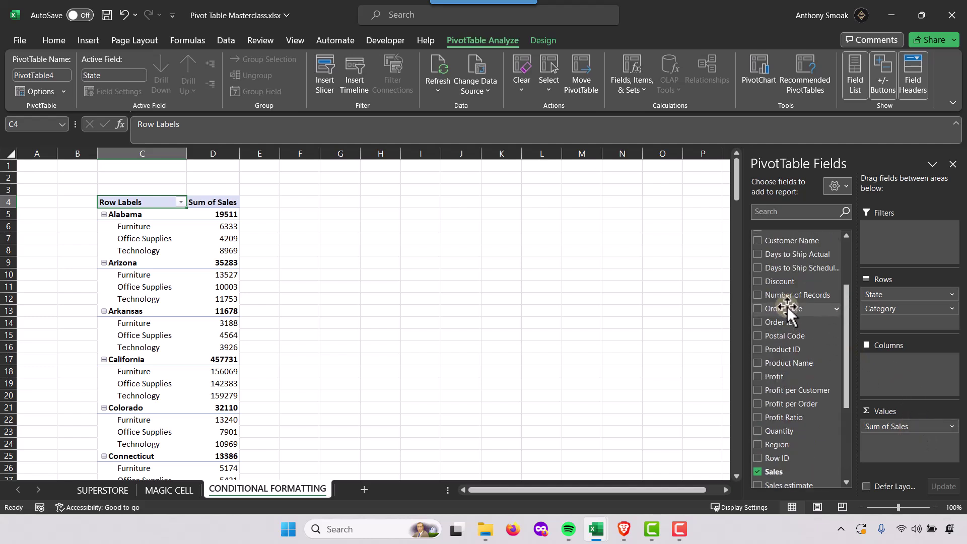
scroll(788, 306, "down", 1)
left_click(758, 414)
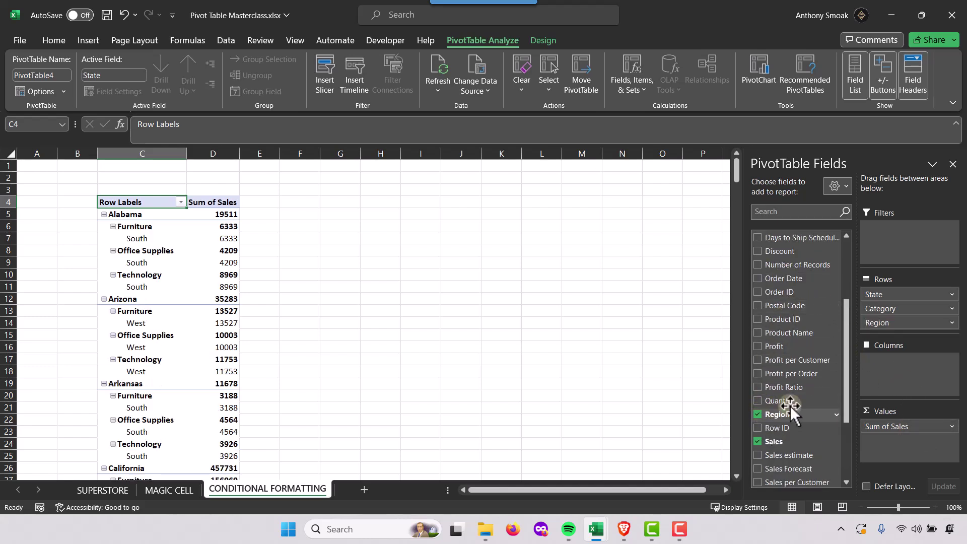
left_click_drag(872, 322, 887, 231)
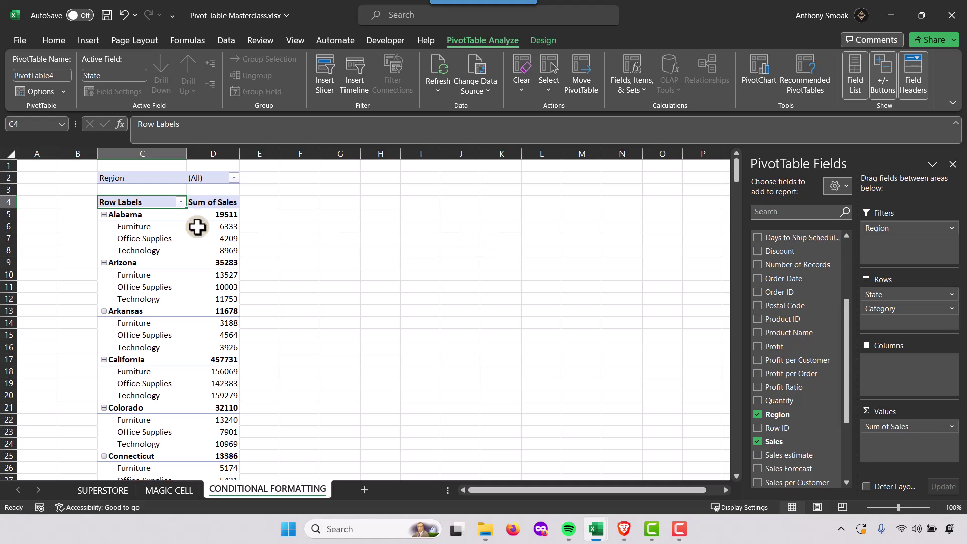
- Collapse the entire State field so the category rows under every state are hidden
left_click(127, 216)
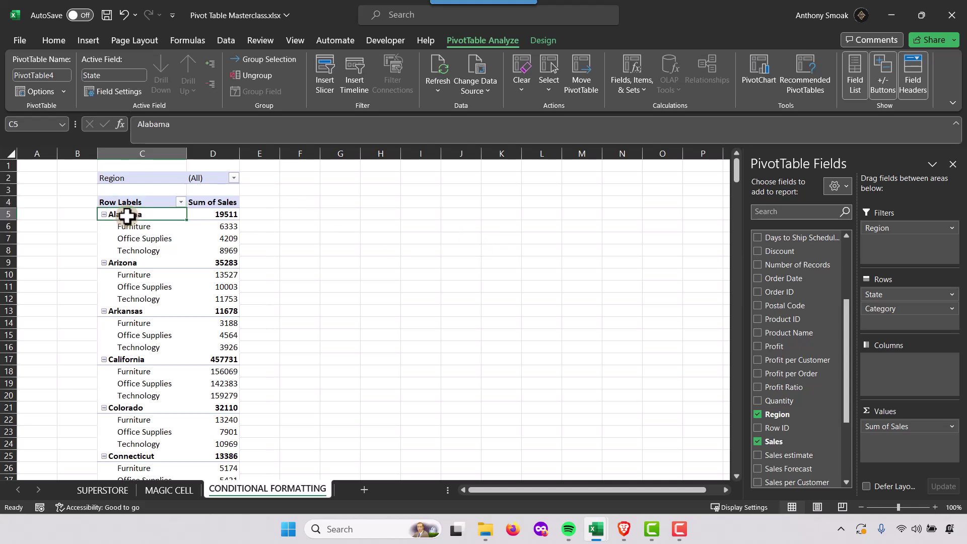
right_click(126, 215)
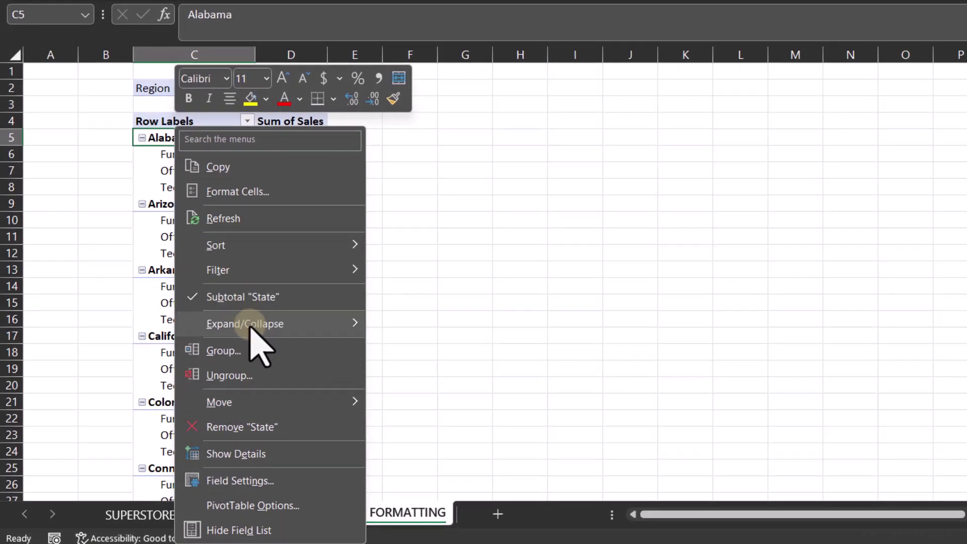
mouse_move(252, 333)
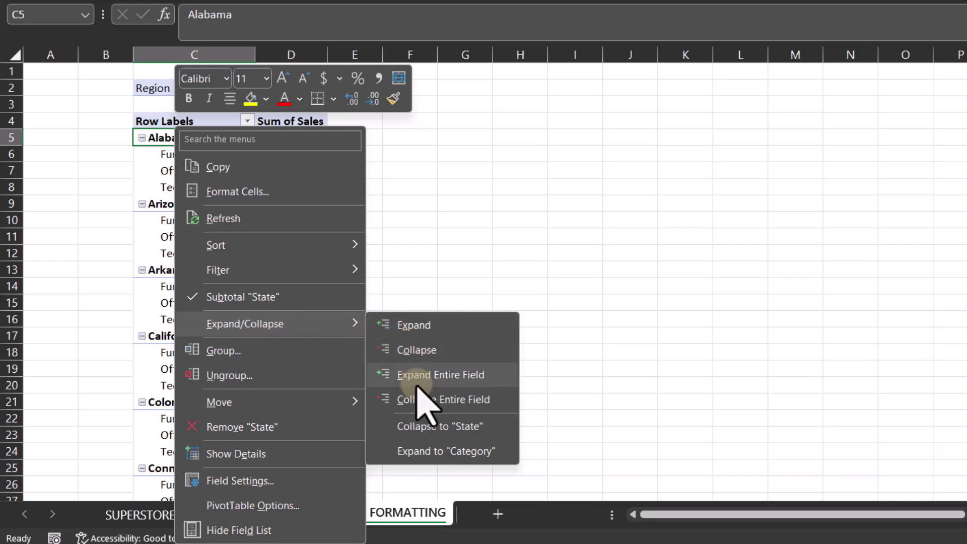
left_click(424, 398)
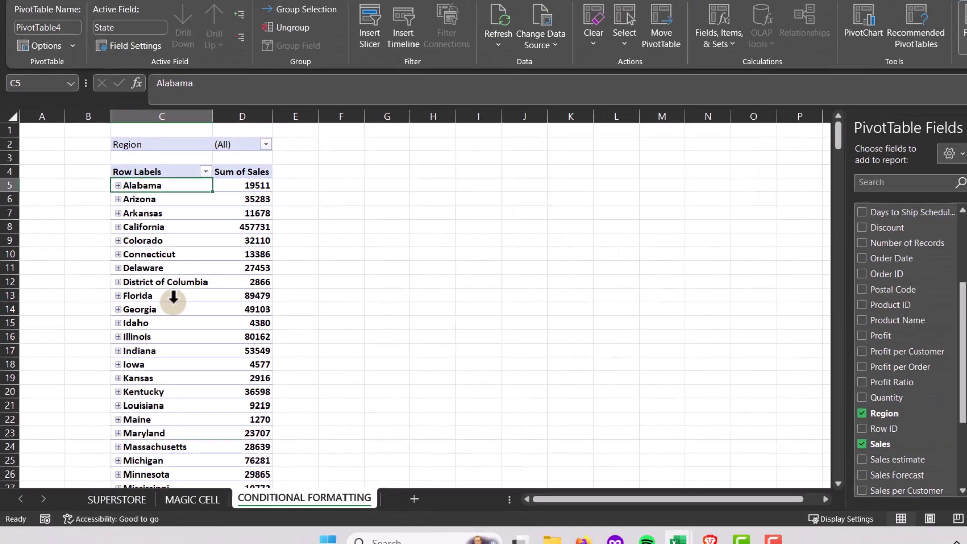
key("F10")
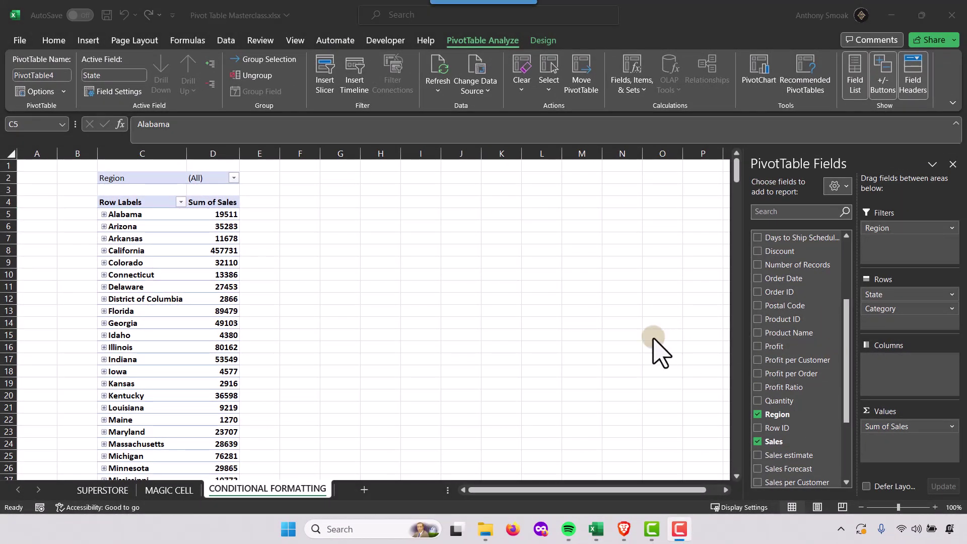
- Sort the states by Sum of Sales from largest to smallest
left_click(207, 214)
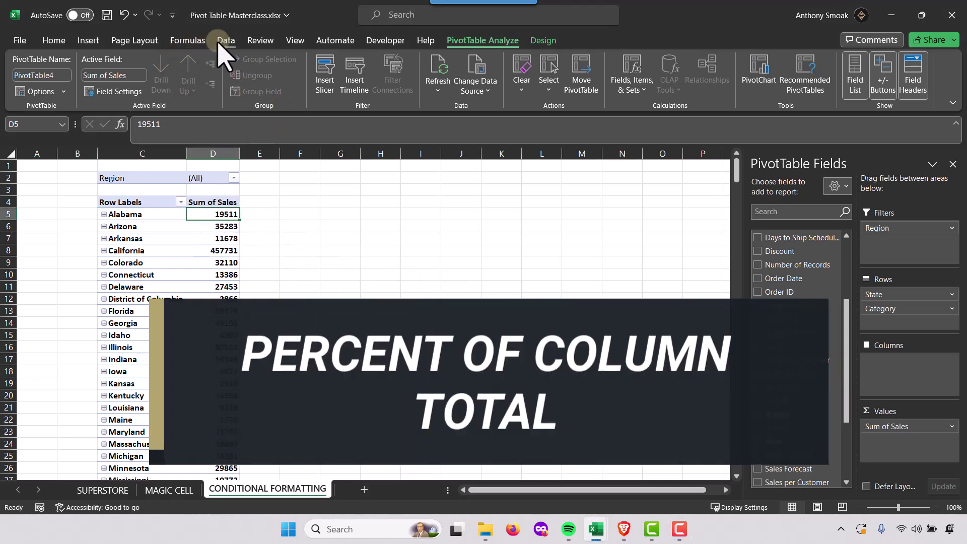
left_click(222, 42)
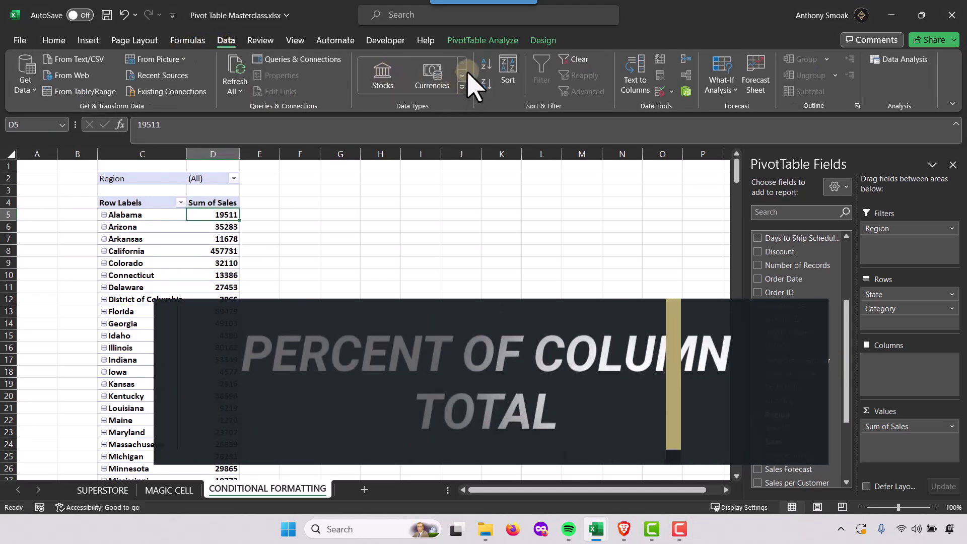
left_click(486, 64)
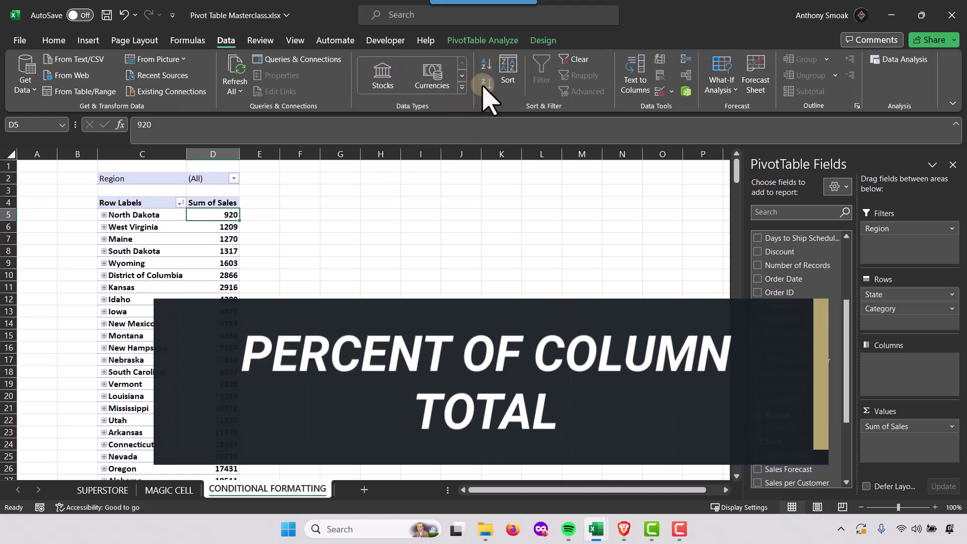
left_click(484, 83)
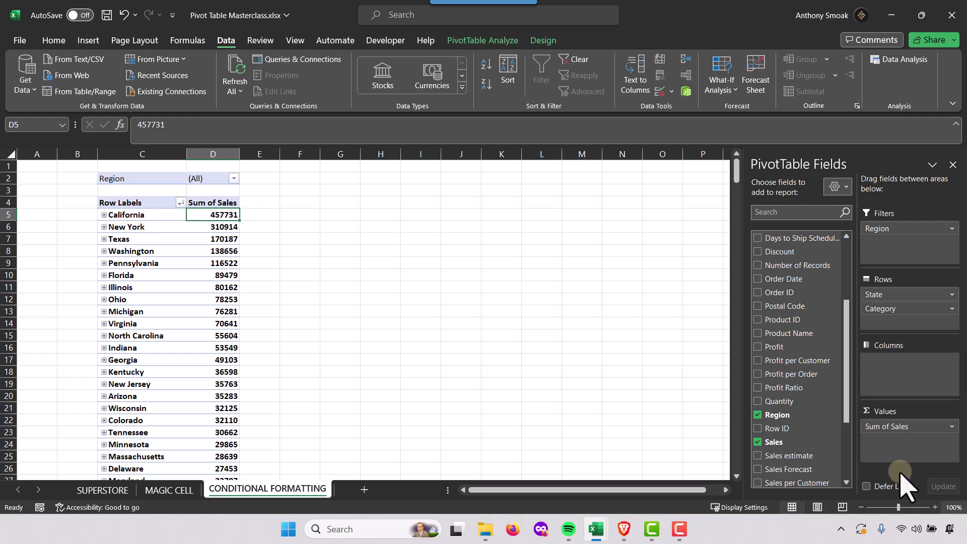
- Add Sales to the values a second time and show that column as % of Column Total
left_click_drag(771, 442, 861, 443)
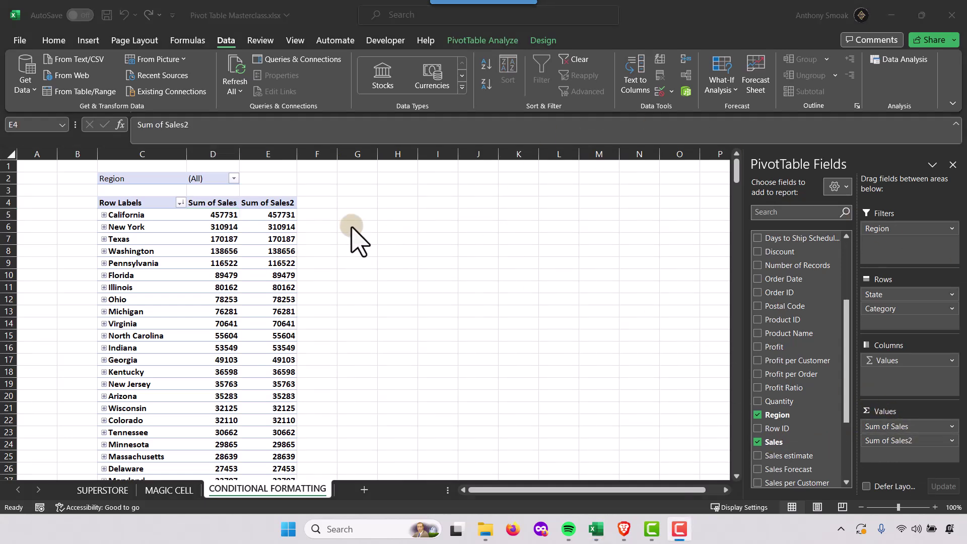
left_click(266, 203)
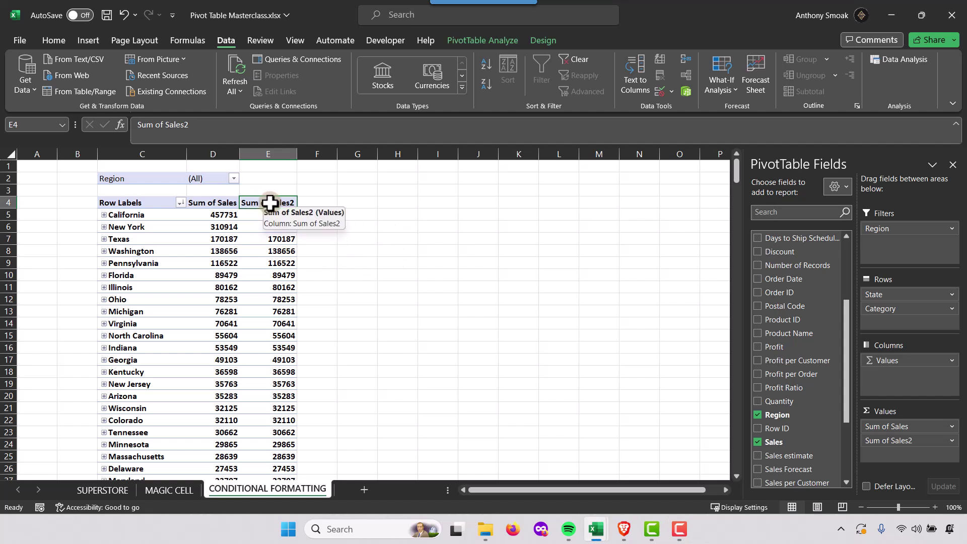
right_click(271, 203)
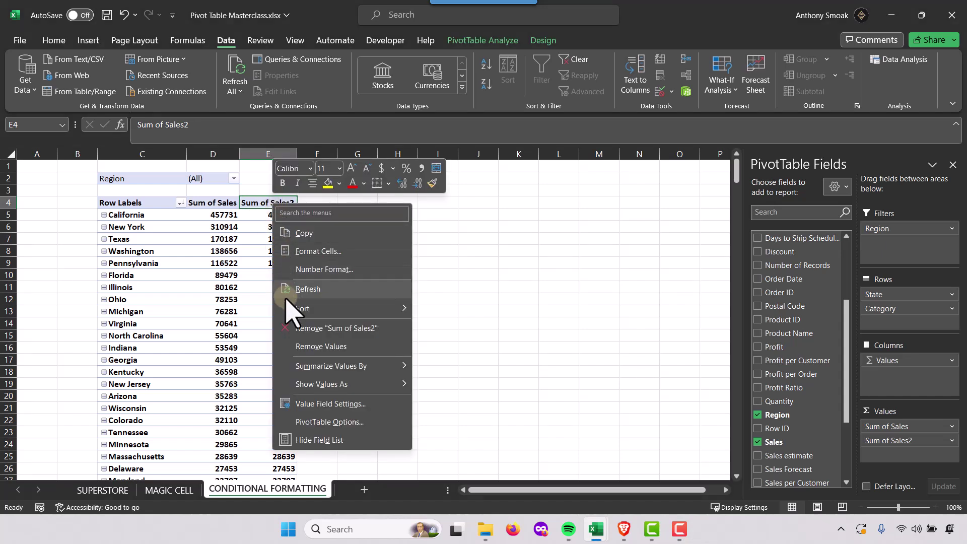
mouse_move(301, 385)
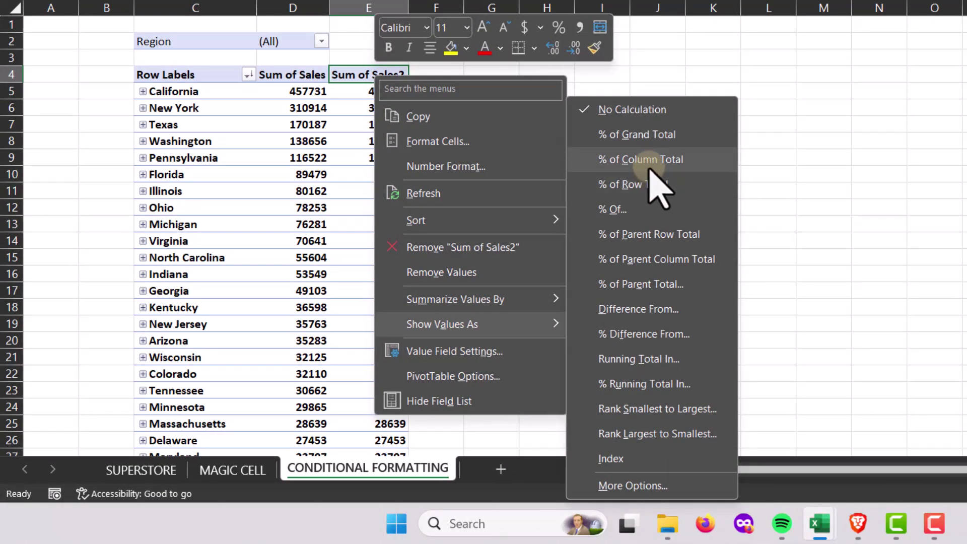
left_click(647, 160)
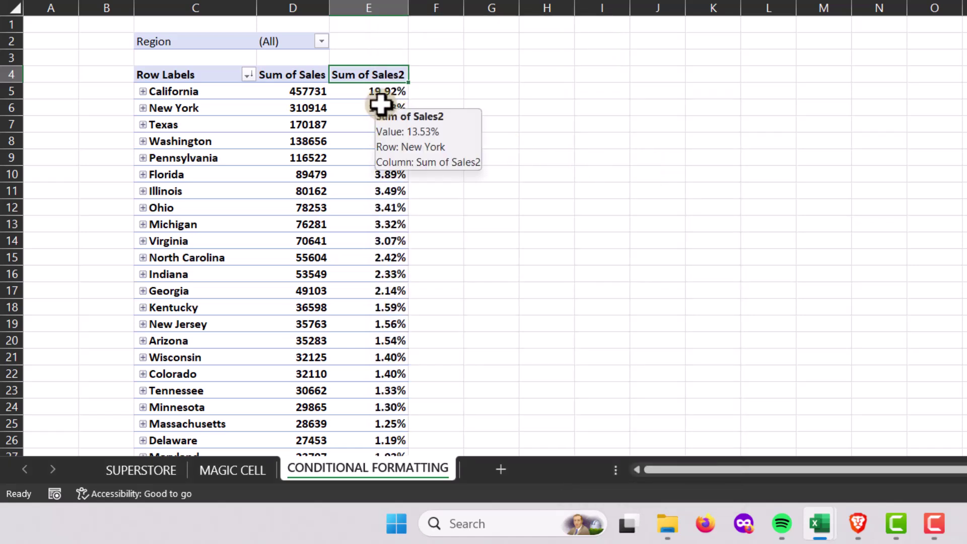
right_click(399, 77)
left_click(488, 327)
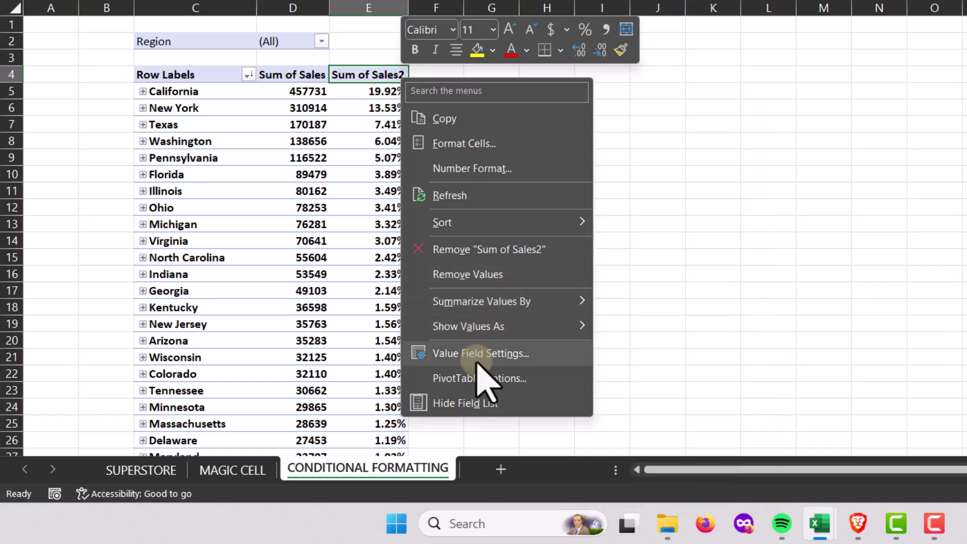
left_click(284, 91)
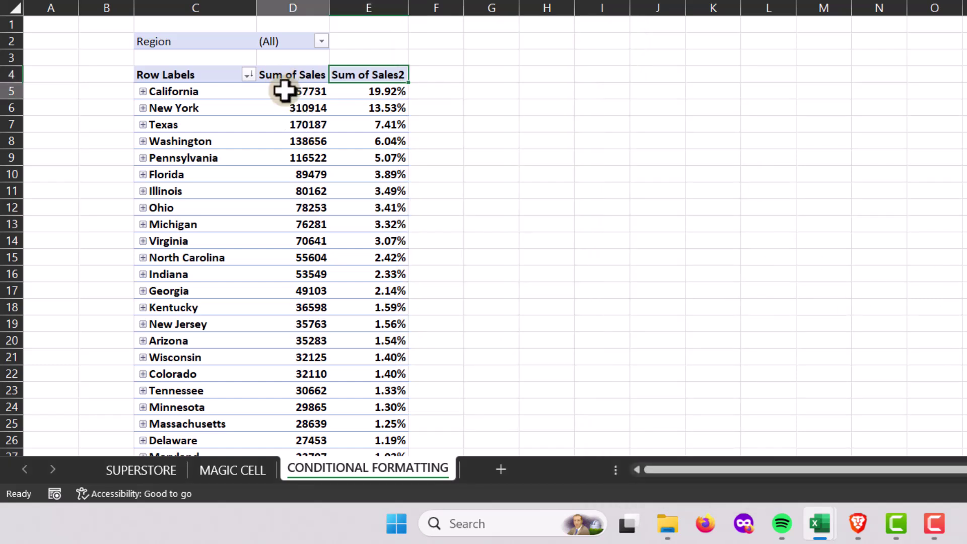
- Format the Sum of Sales field as Currency with $ symbol, 0 decimal places and negatives in red parentheses
right_click(284, 90)
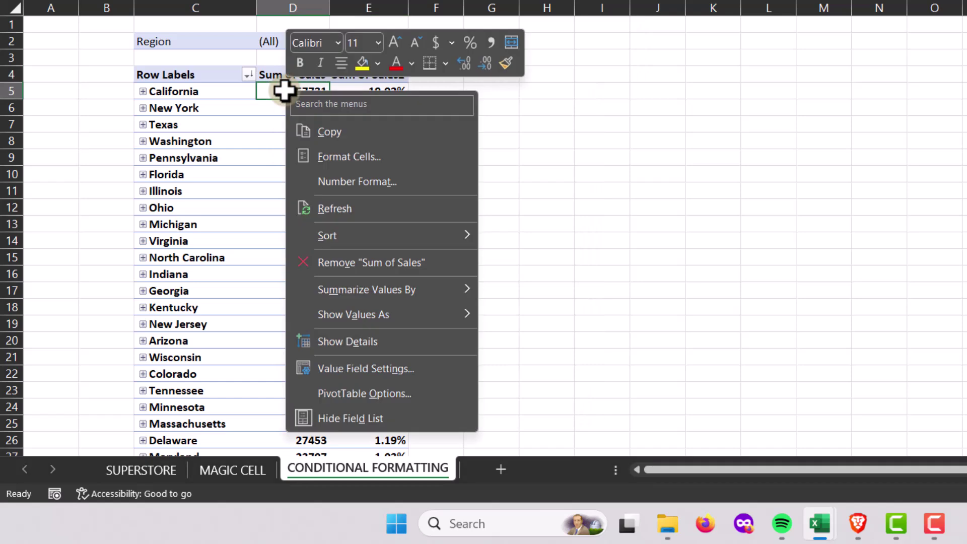
left_click(383, 367)
left_click_drag(385, 229, 690, 117)
left_click(554, 375)
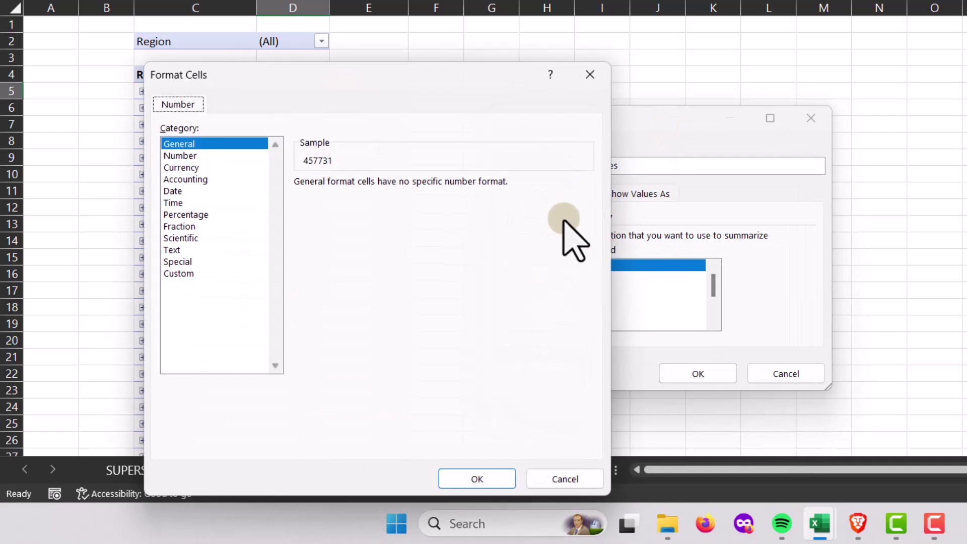
left_click(182, 168)
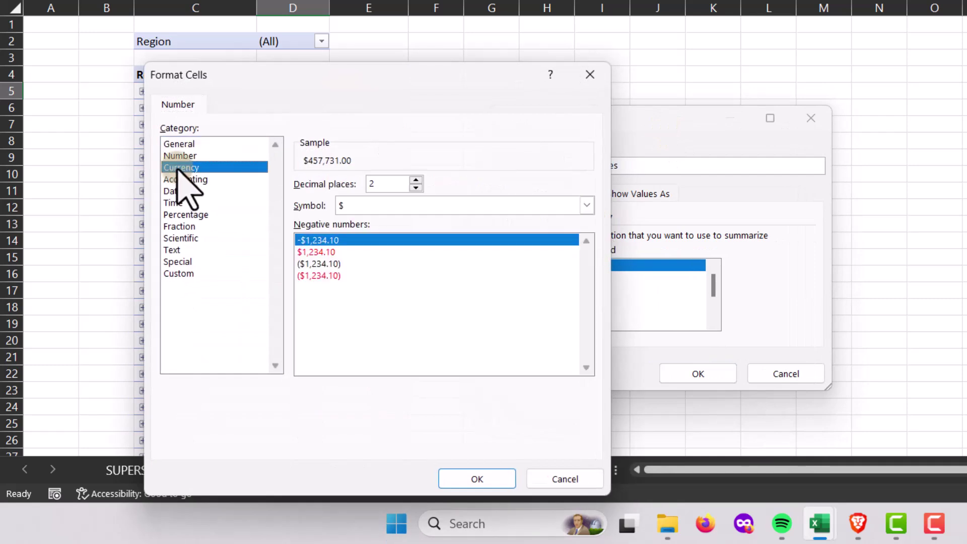
left_click(416, 188)
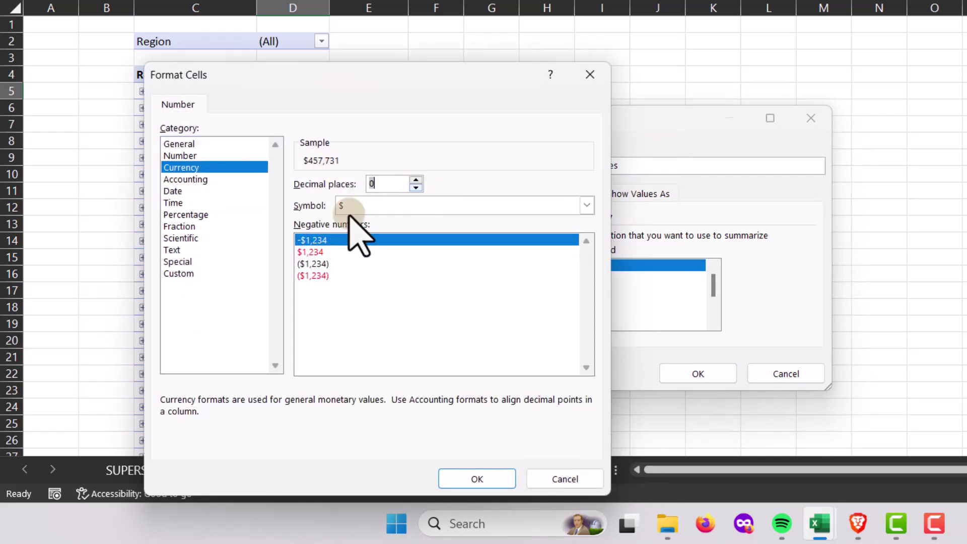
left_click(315, 275)
left_click(476, 477)
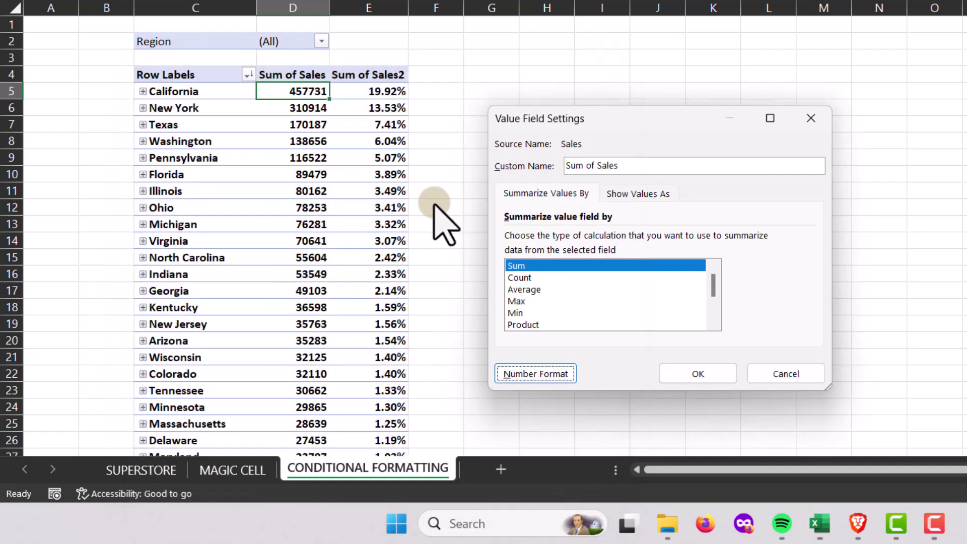
left_click(698, 375)
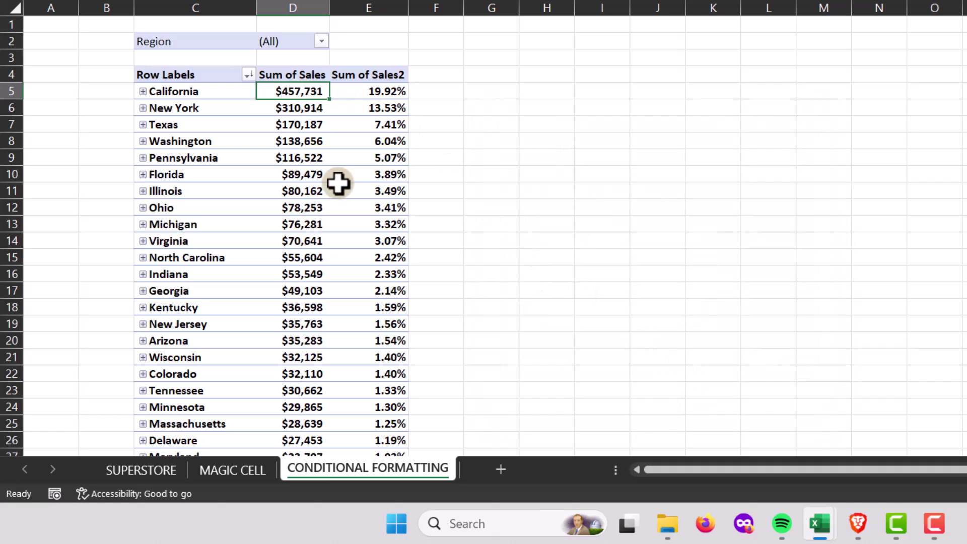
- Rename the percentage value field Sum of Sales2 to "Sales Pct of Total"
right_click(363, 91)
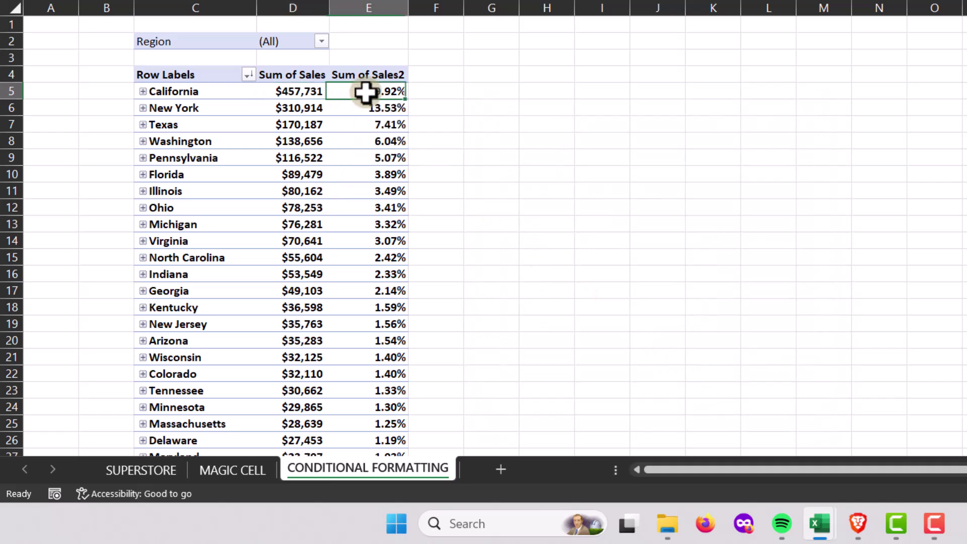
left_click(451, 365)
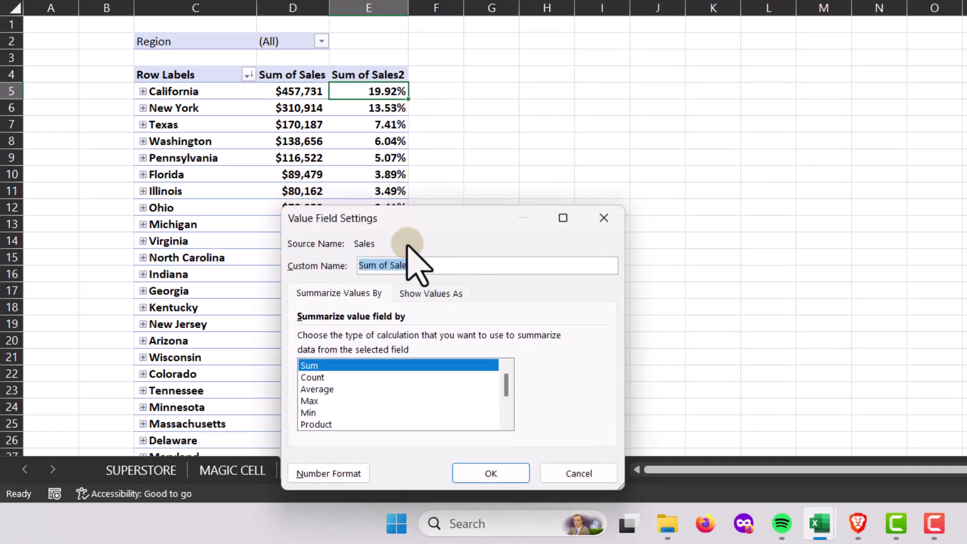
left_click_drag(537, 137, 554, 96)
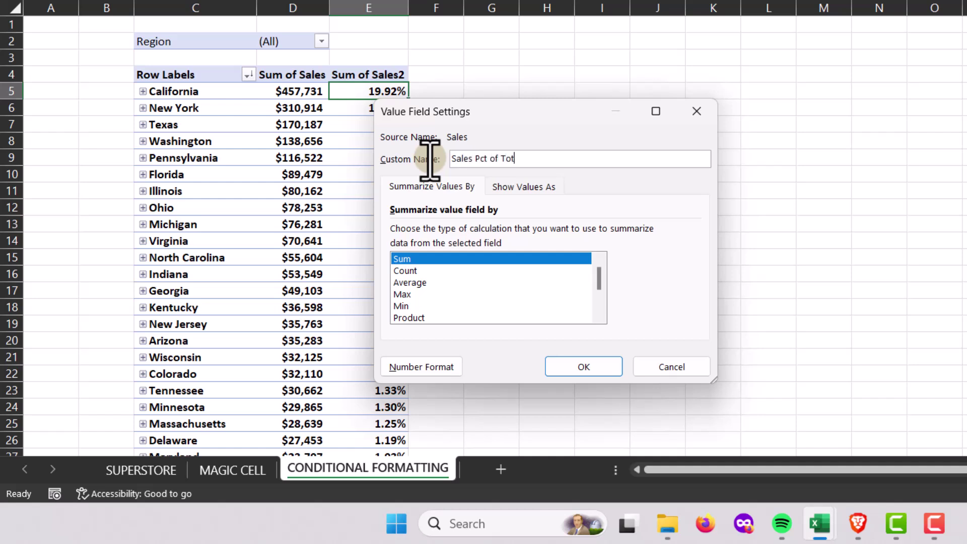
left_click(572, 369)
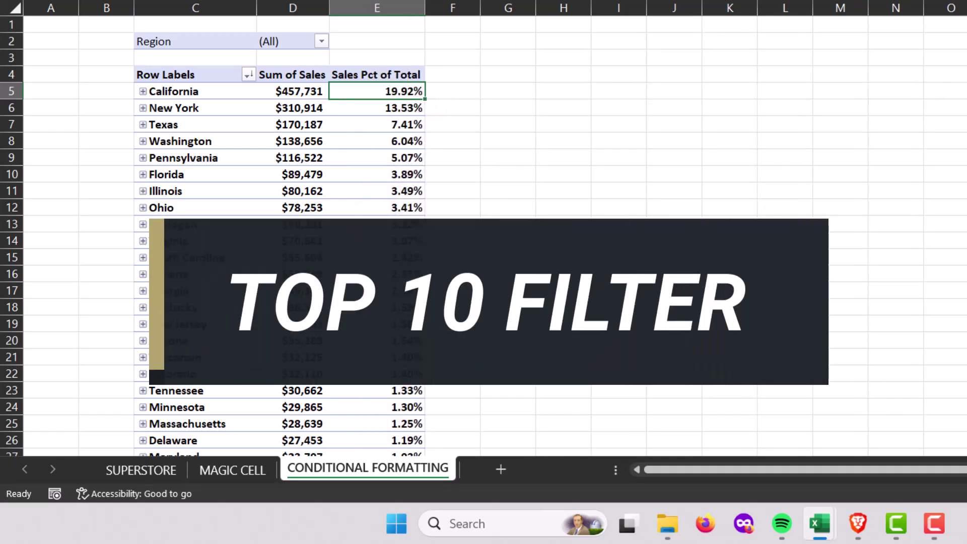
- Apply a Top 10 value filter to State, showing the top 10 items by Sum of Sales
key("alt+Tab")
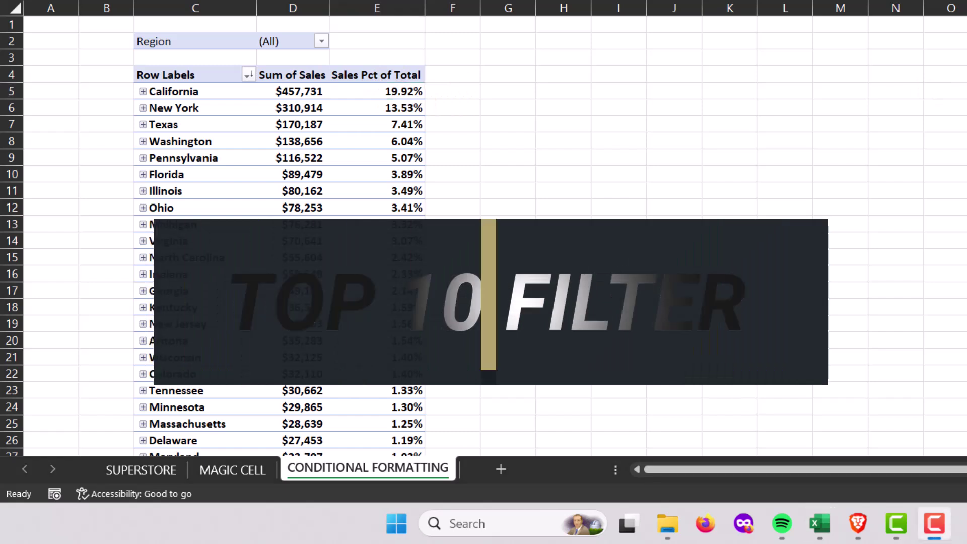
left_click(249, 75)
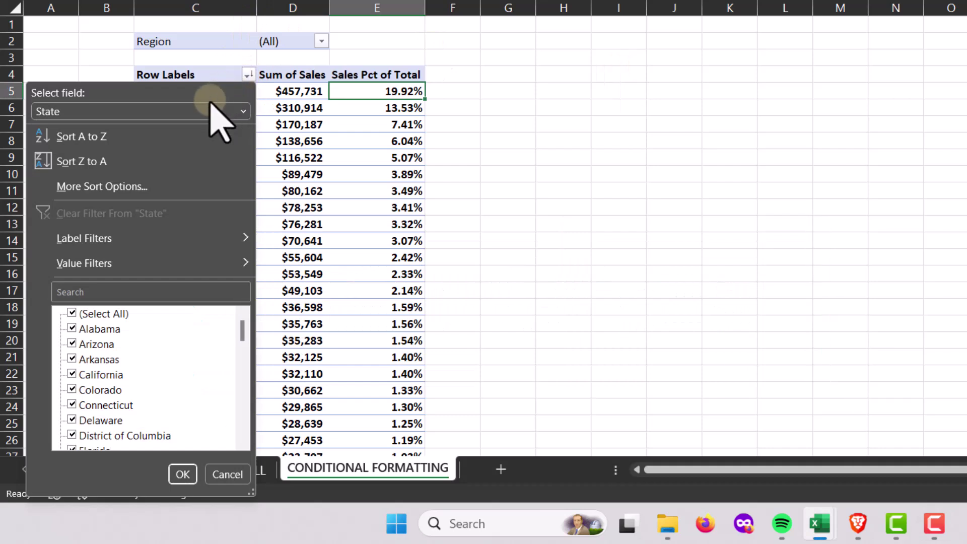
mouse_move(192, 260)
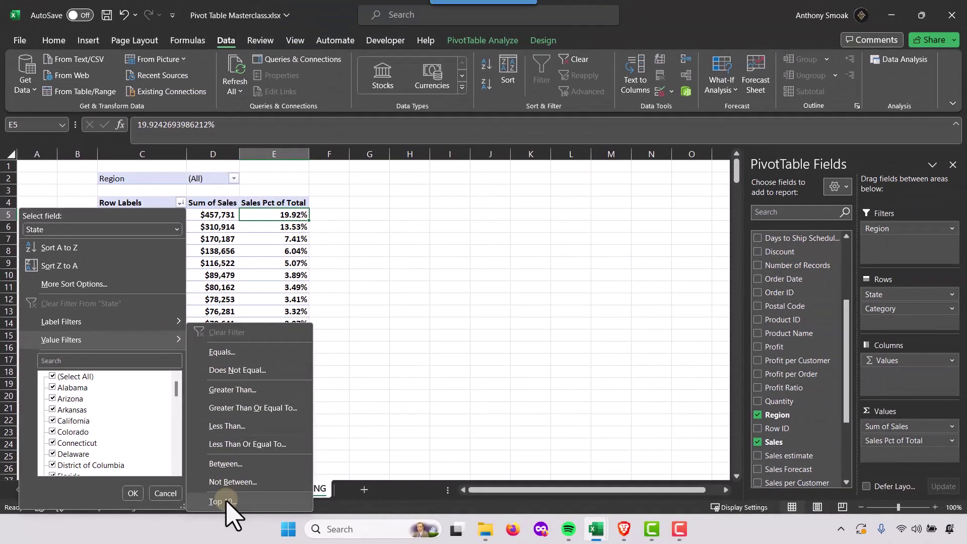
left_click(283, 489)
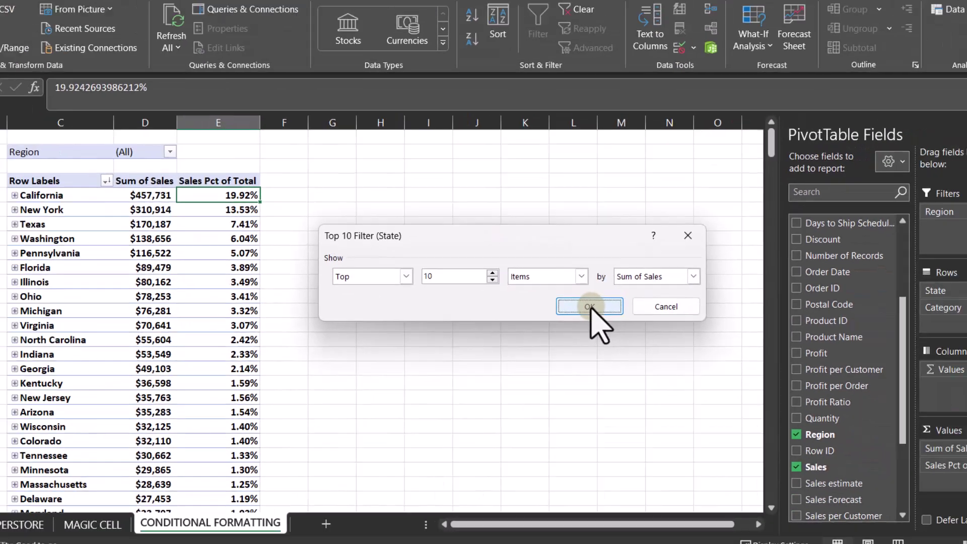
left_click(610, 301)
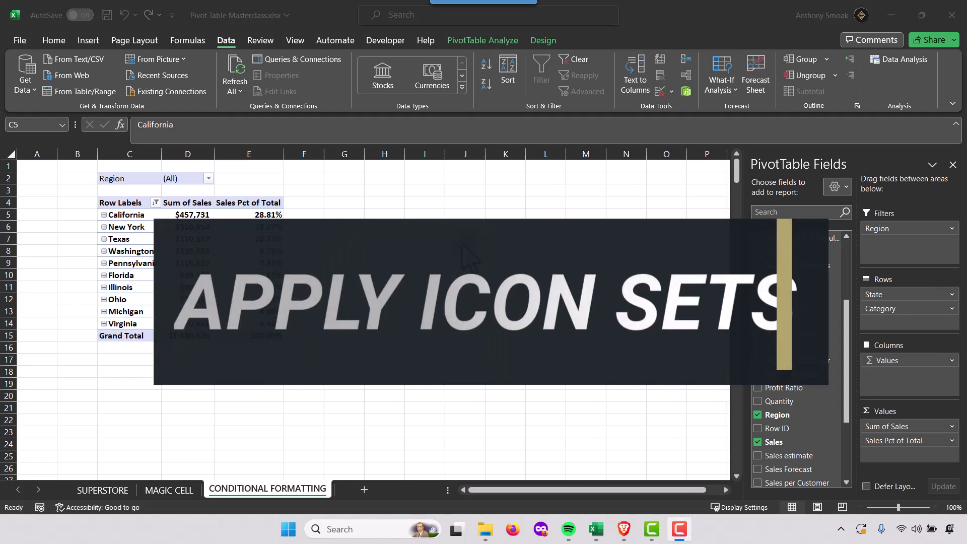
- Apply the three-color traffic light circle icon set to the ten states' Sum of Sales values, leaving out the Grand Total
left_click(53, 40)
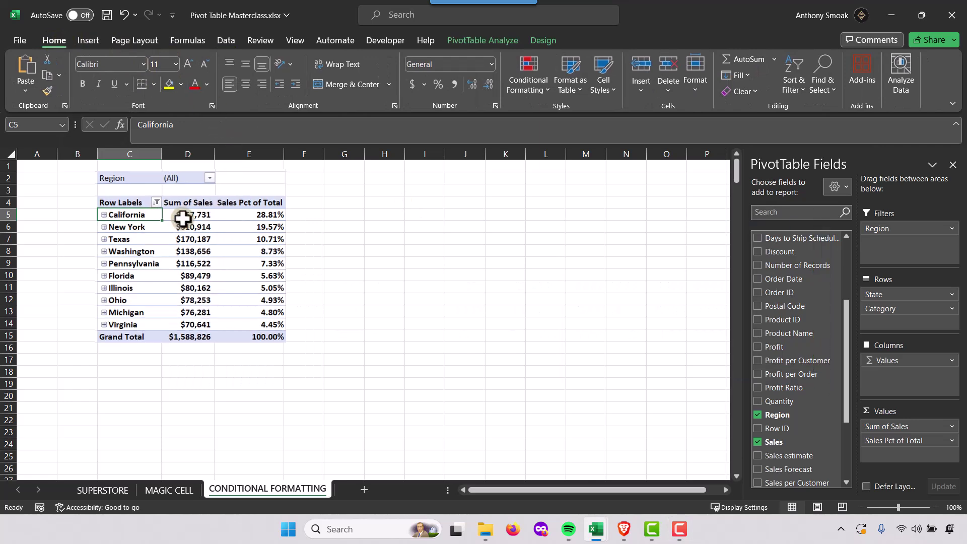
left_click_drag(180, 217, 183, 320)
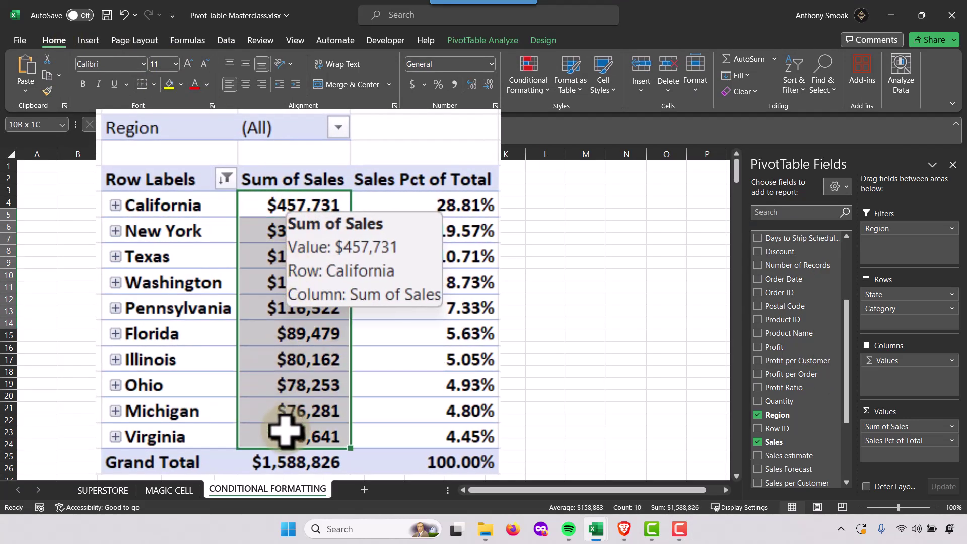
left_click_drag(284, 430, 282, 423)
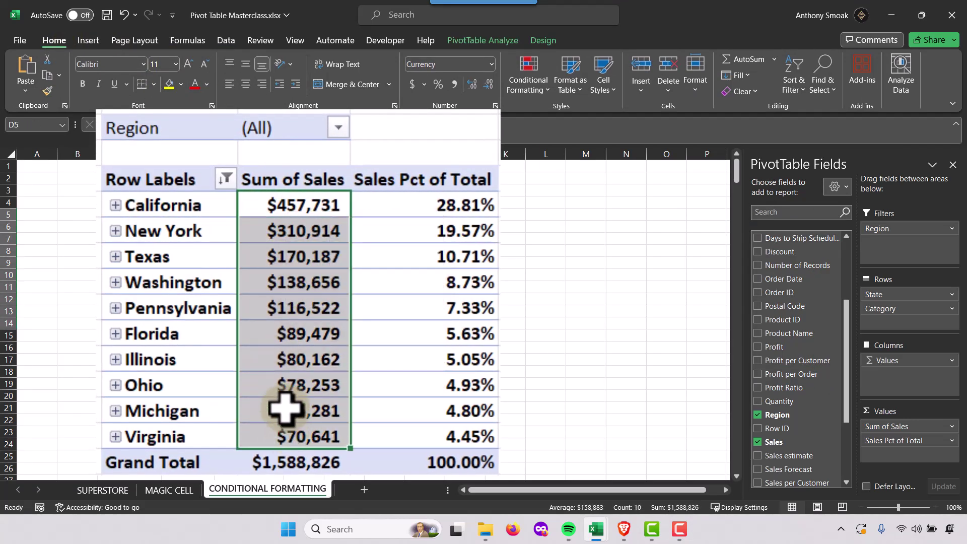
left_click(535, 96)
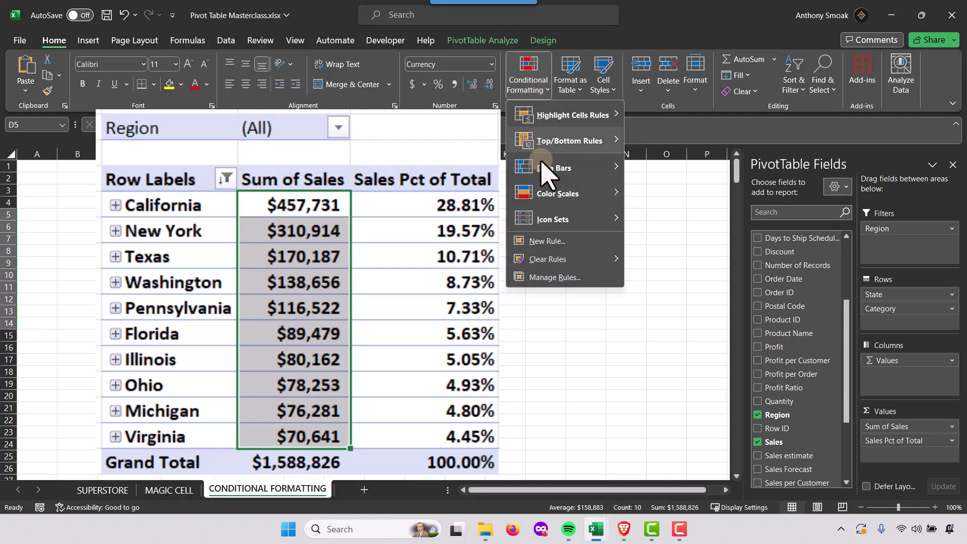
mouse_move(540, 216)
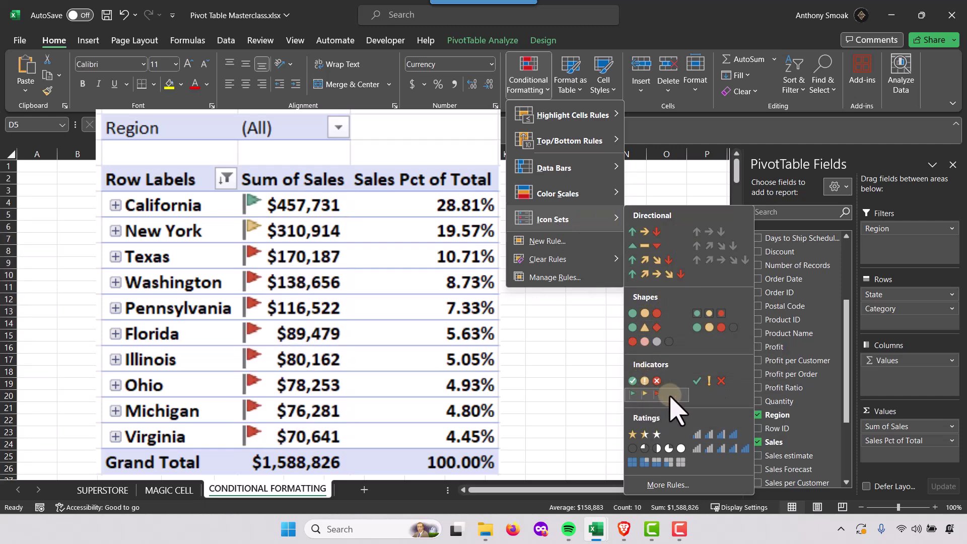
left_click(656, 313)
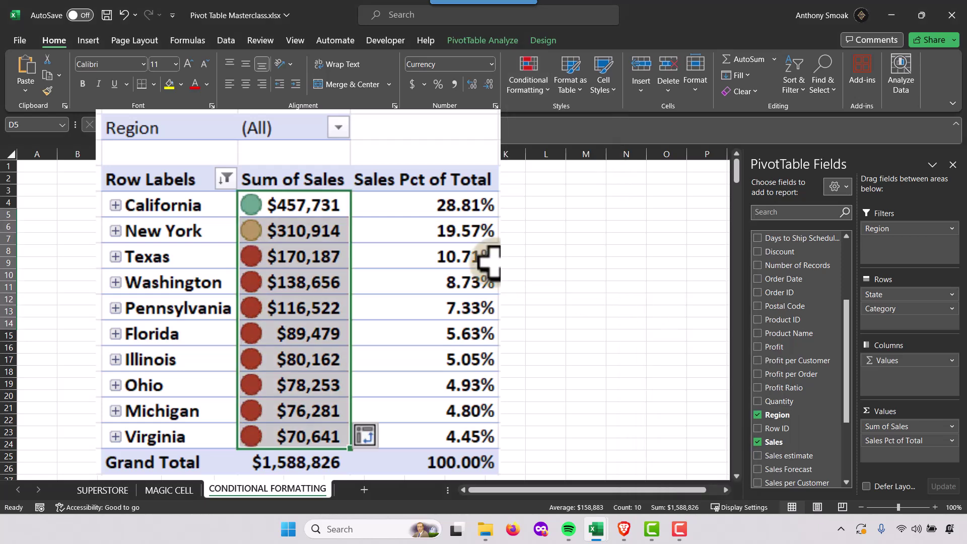
left_click(284, 209)
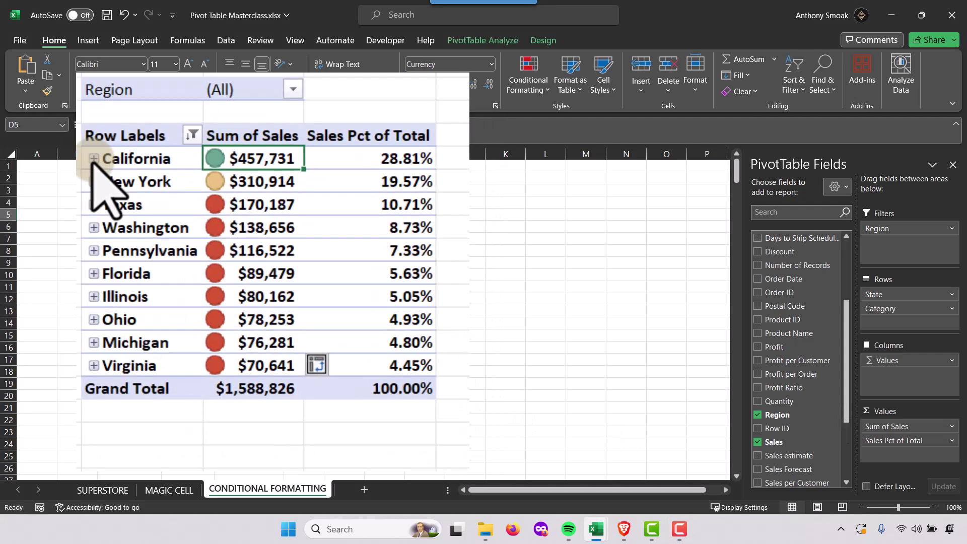
- Expand California and New York to check the icons at category level, and collapse both states again
left_click(103, 214)
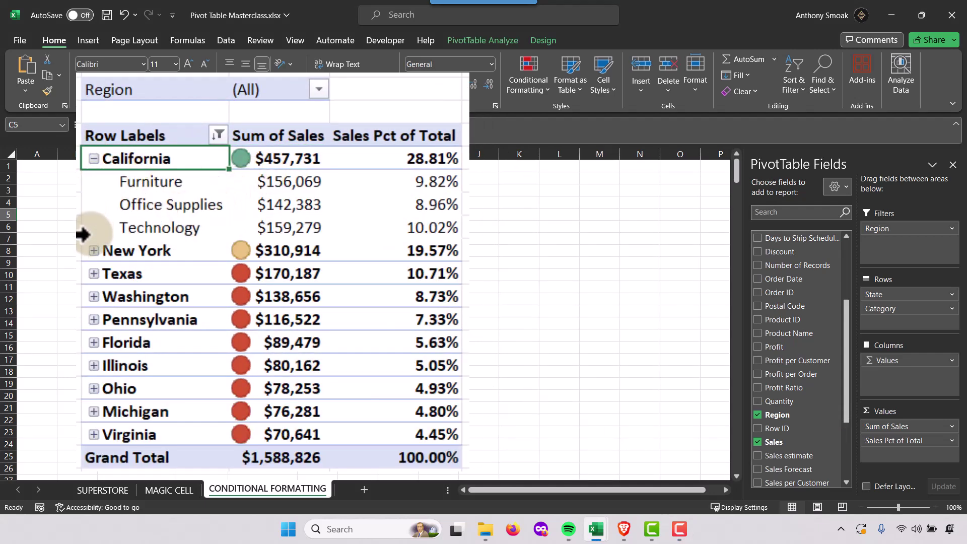
left_click(94, 250)
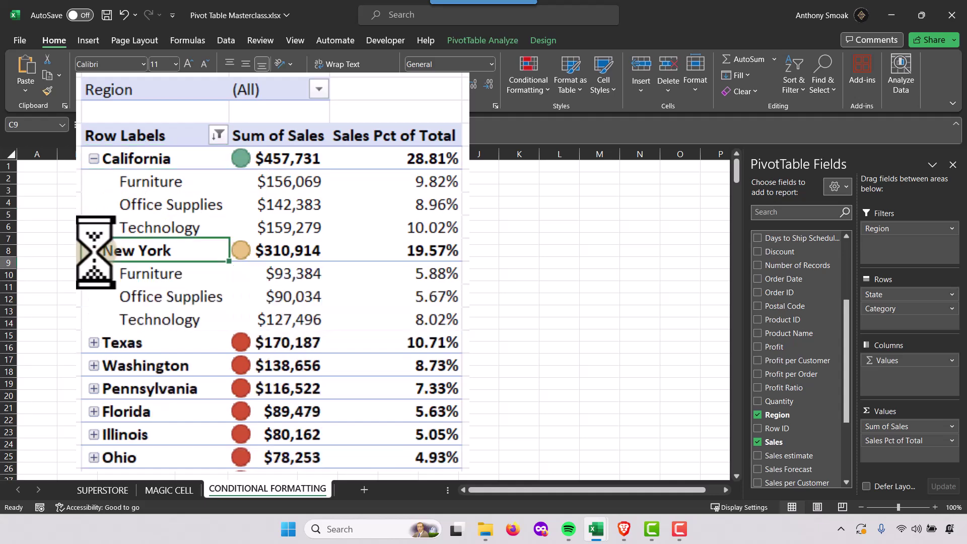
left_click(94, 250)
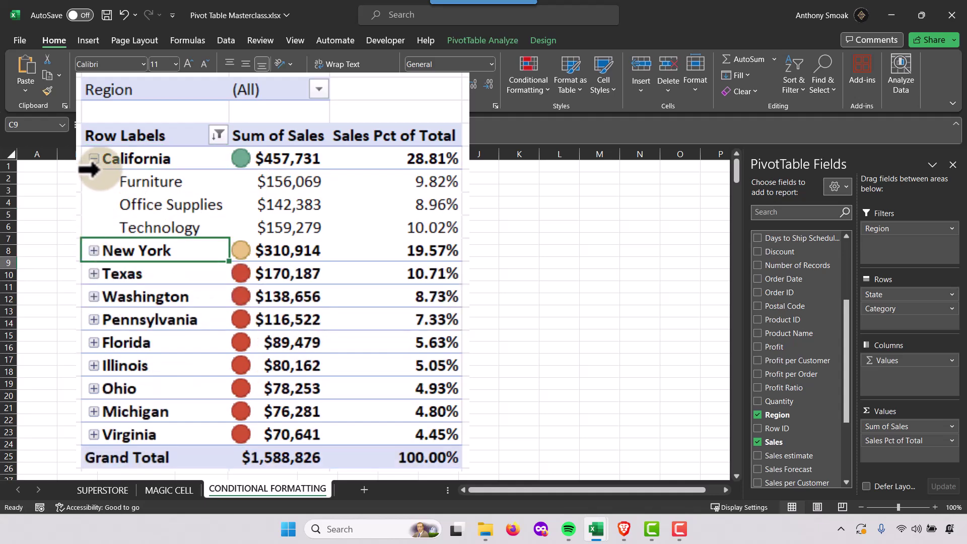
left_click(94, 166)
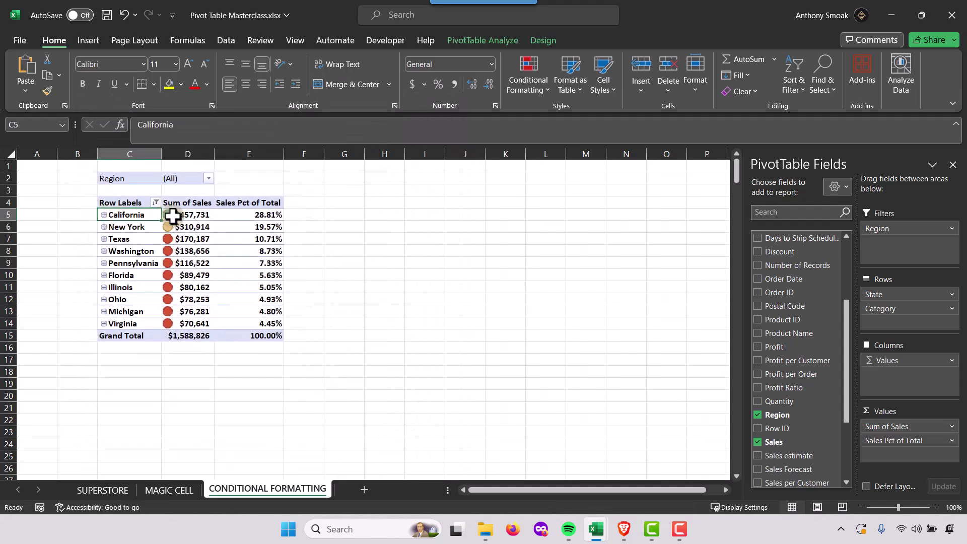
- Filter the Region to Central only with multiple item selection enabled, and open the State row label filter options
left_click(208, 179)
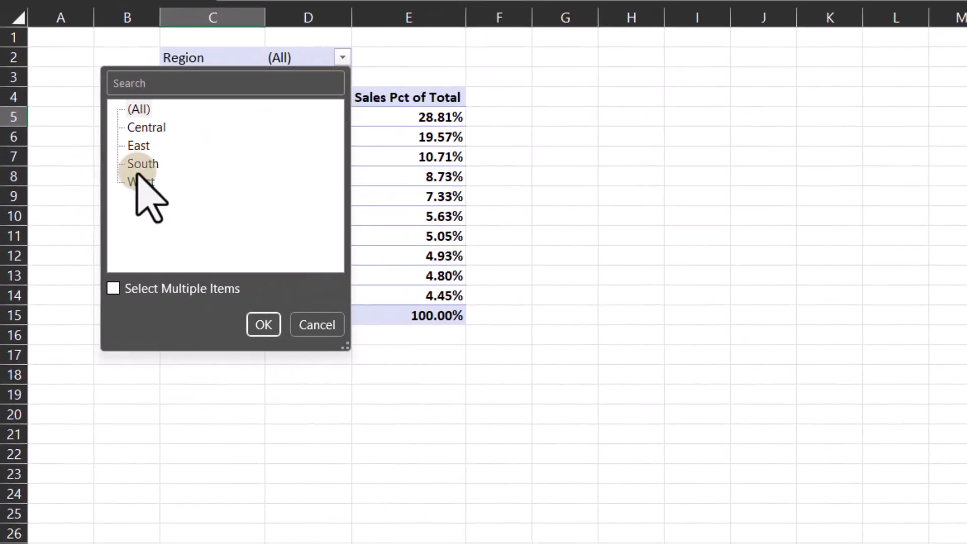
left_click(113, 288)
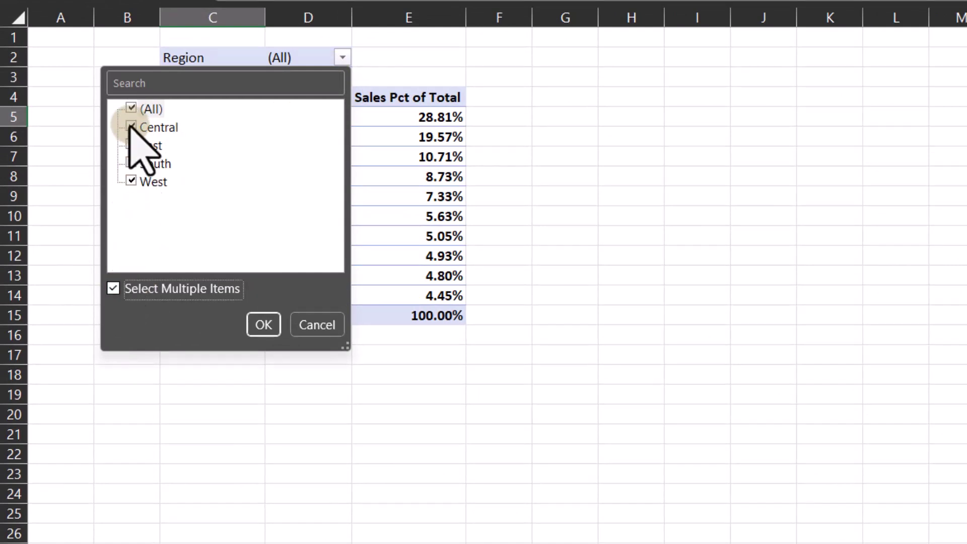
left_click(131, 108)
left_click(131, 127)
left_click(263, 325)
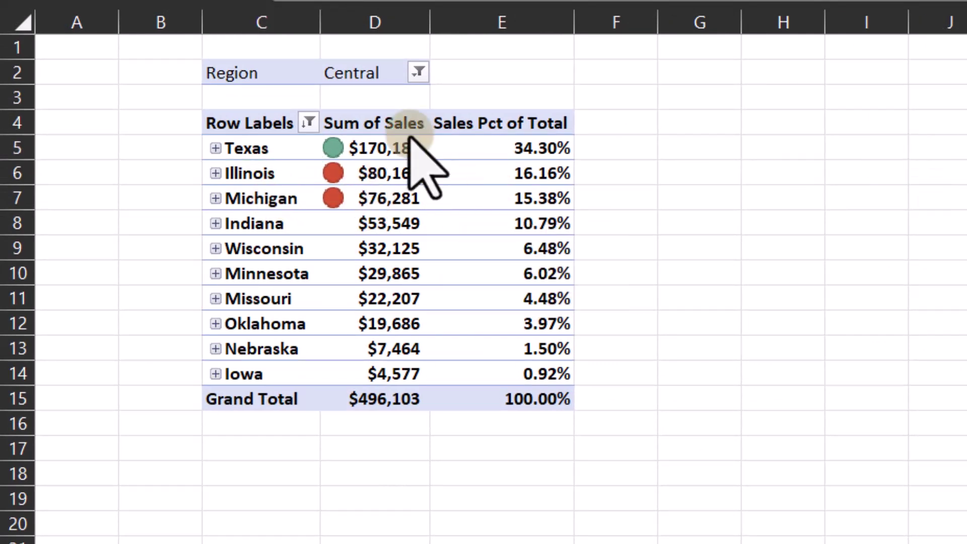
left_click(243, 92)
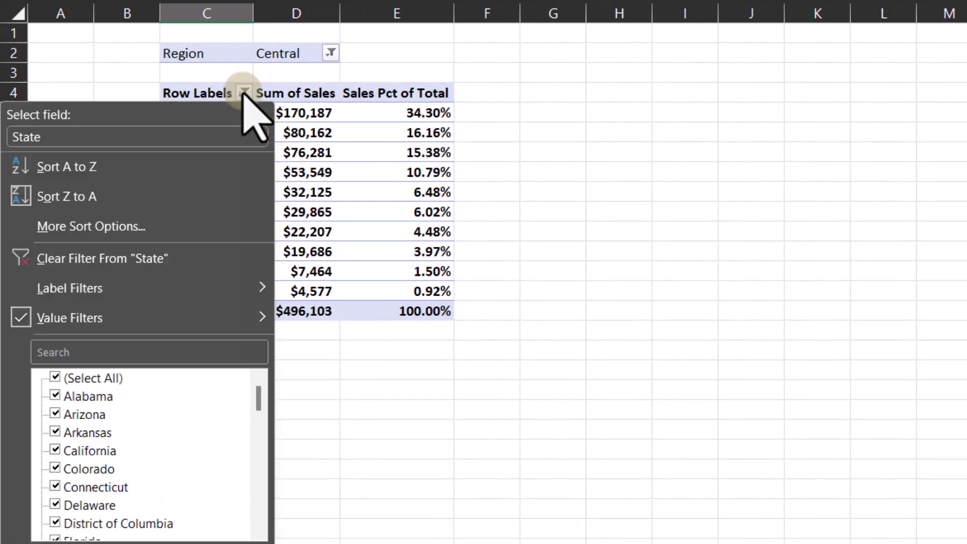
left_click(135, 237)
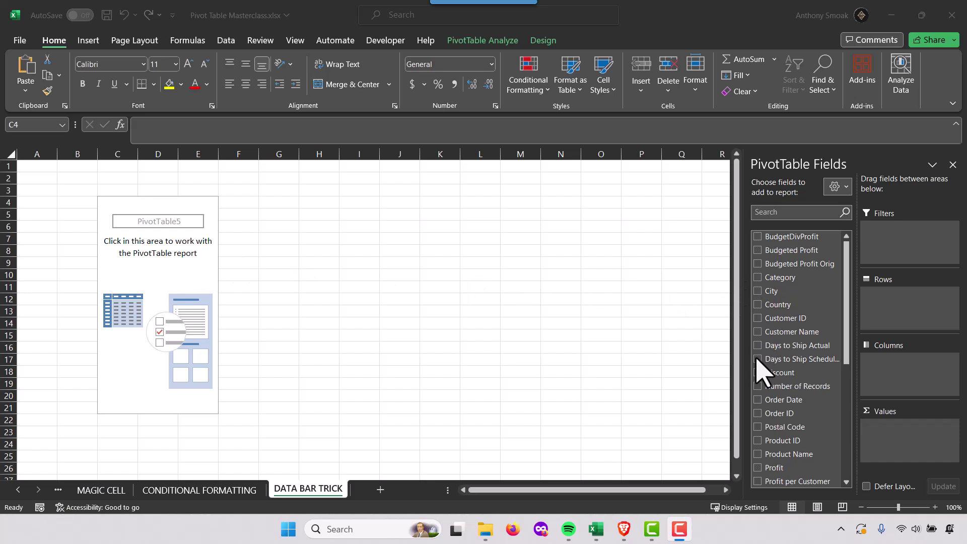
- Add State and City as row fields to the empty PivotTable on the DATA BAR TRICK sheet
scroll(761, 370, "down", 3)
scroll(761, 443, "down", 2)
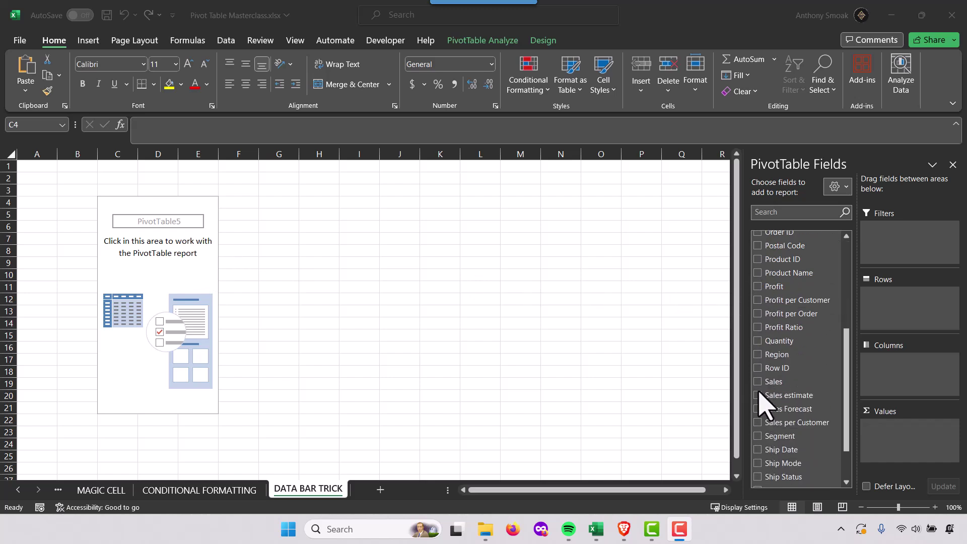
scroll(760, 425, "down", 2)
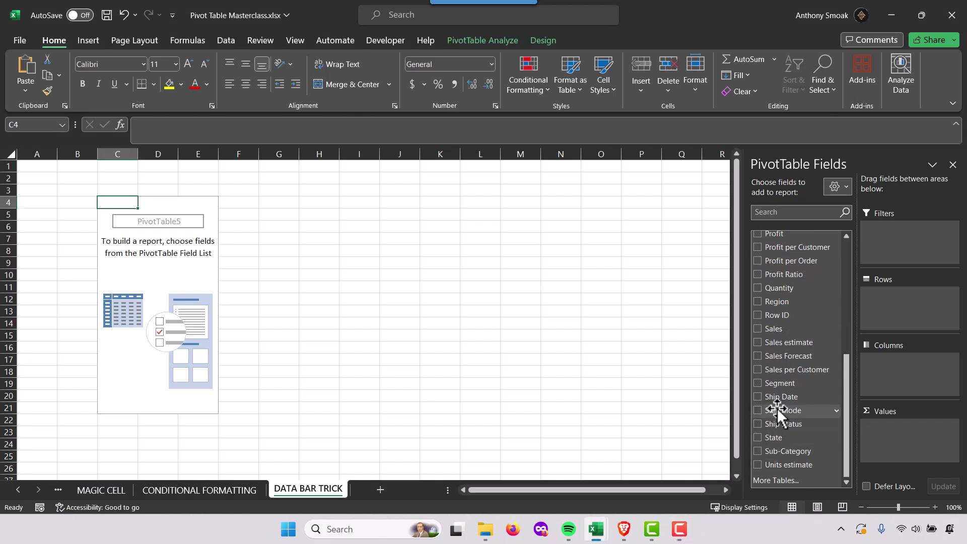
left_click(757, 437)
scroll(764, 397, "up", 3)
scroll(764, 398, "up", 3)
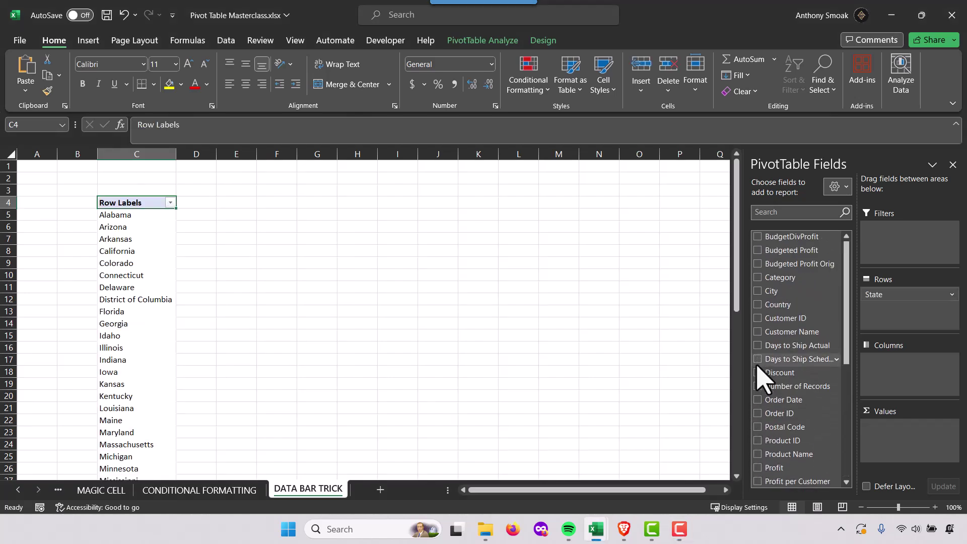
left_click(757, 291)
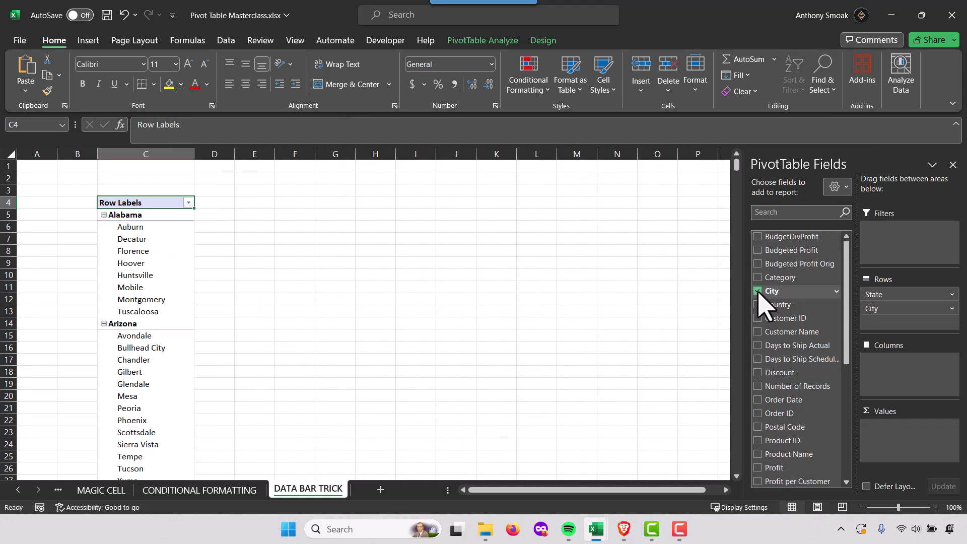
- Add Profit to the PivotTable values twice
scroll(792, 340, "down", 4)
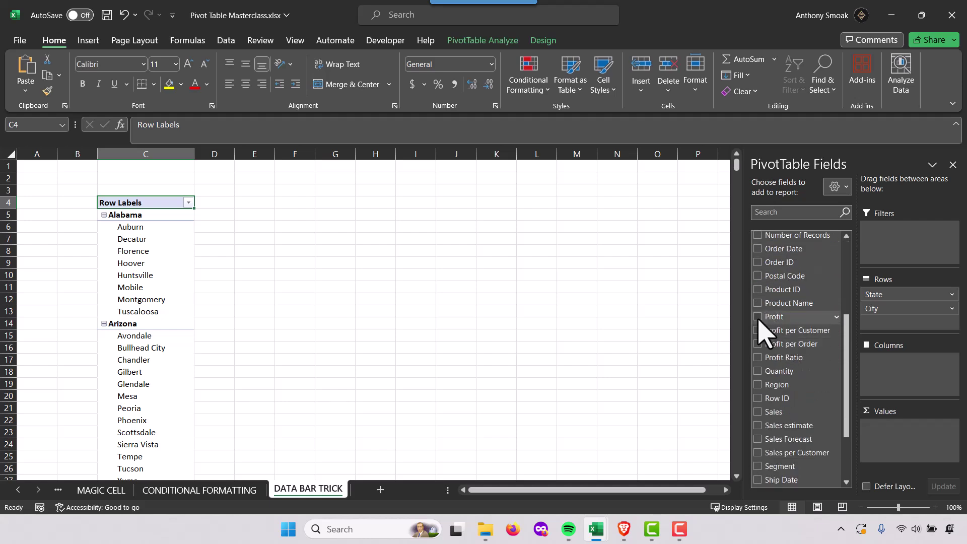
left_click(758, 317)
left_click_drag(760, 320, 894, 443)
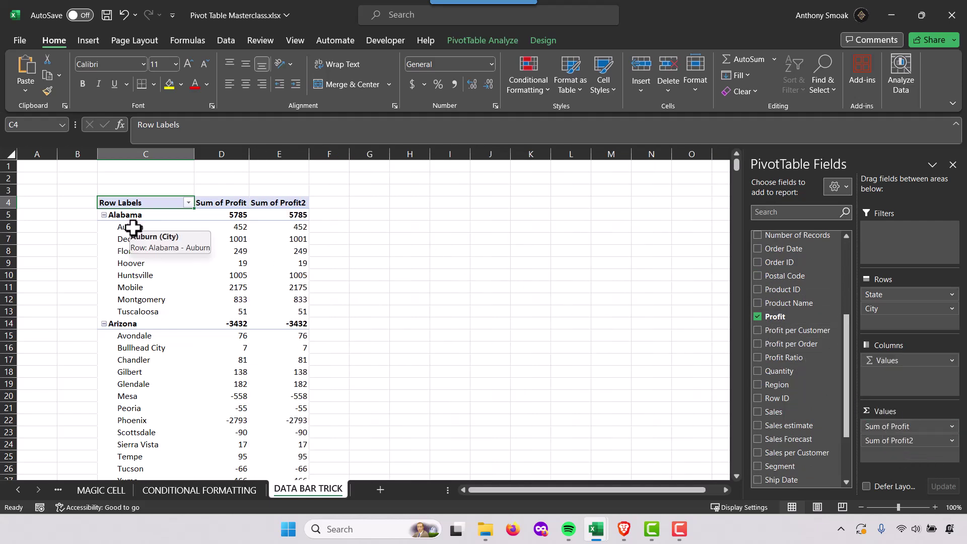
- Collapse the entire row field so that only the states are listed without their cities
right_click(133, 228)
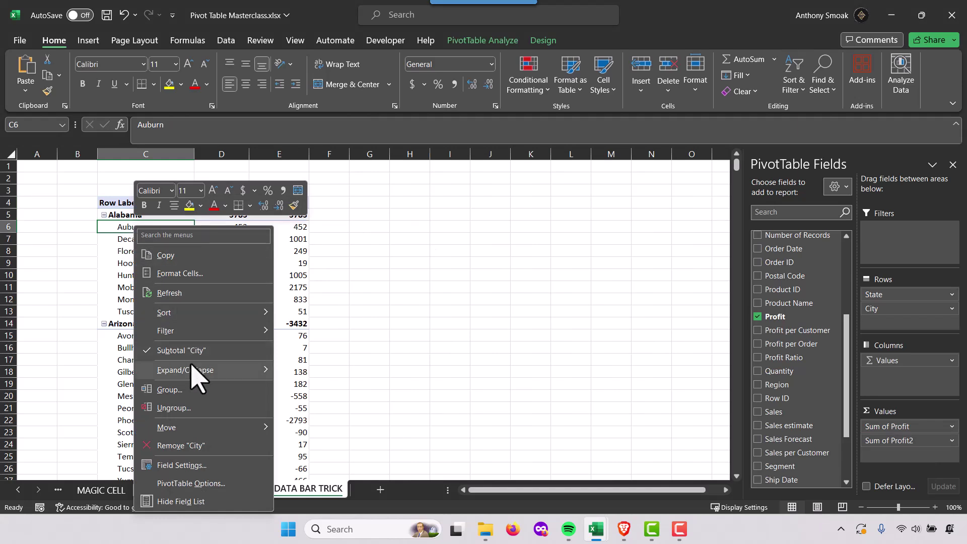
mouse_move(197, 371)
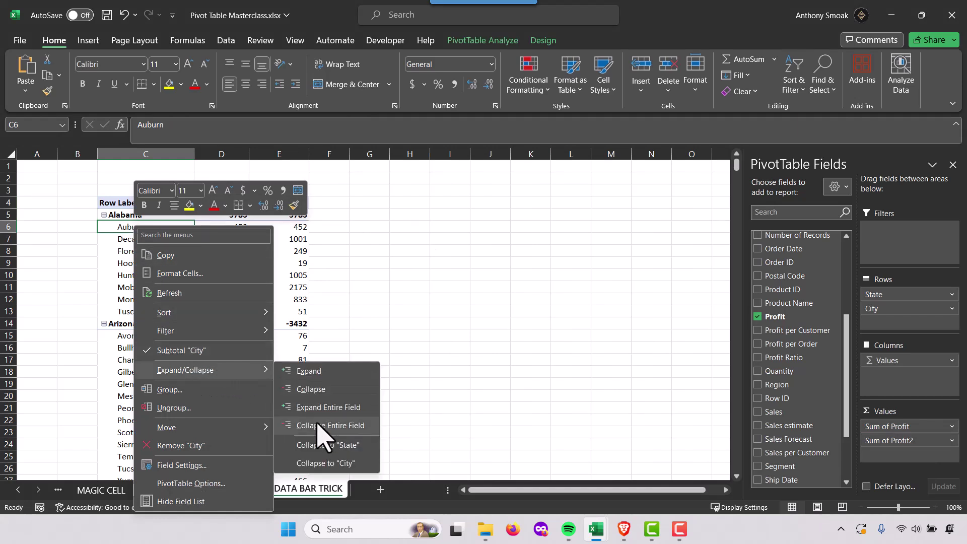
left_click(320, 426)
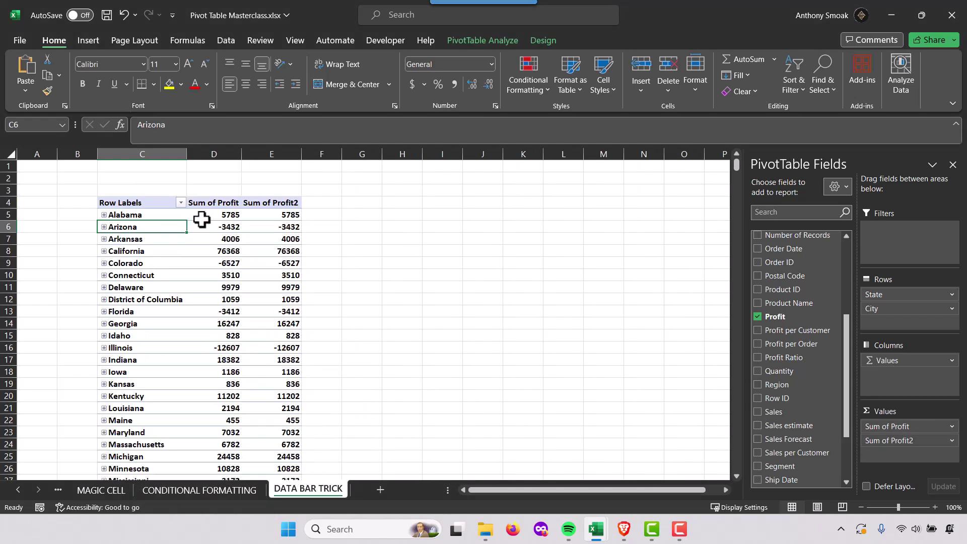
key("F10")
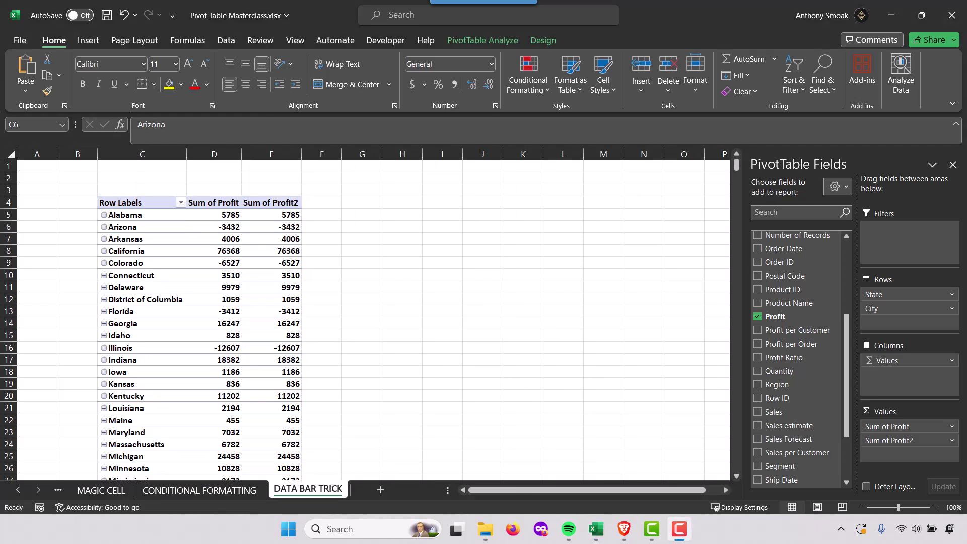
- Format the Sum of Profit values as currency with a $ symbol, no decimals, and negatives in red parentheses
left_click(952, 428)
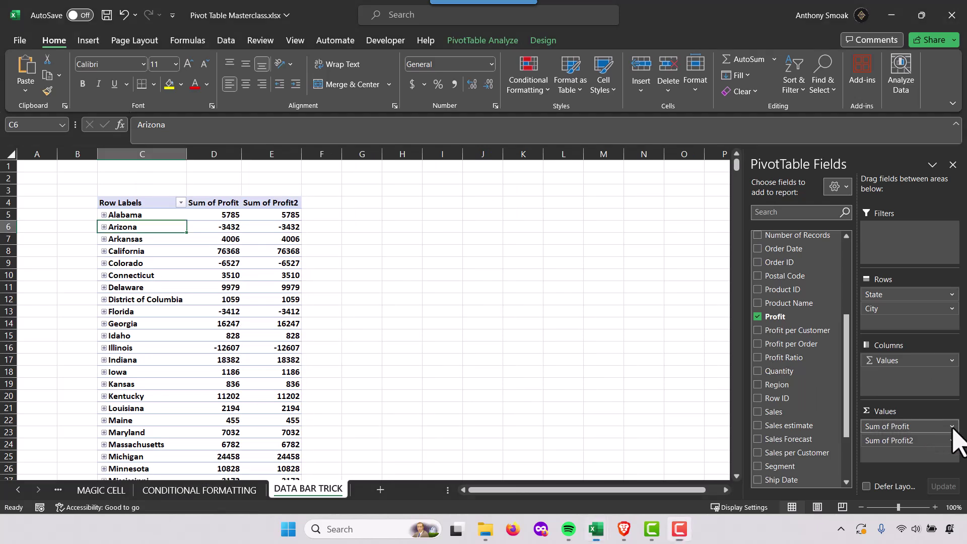
left_click(952, 426)
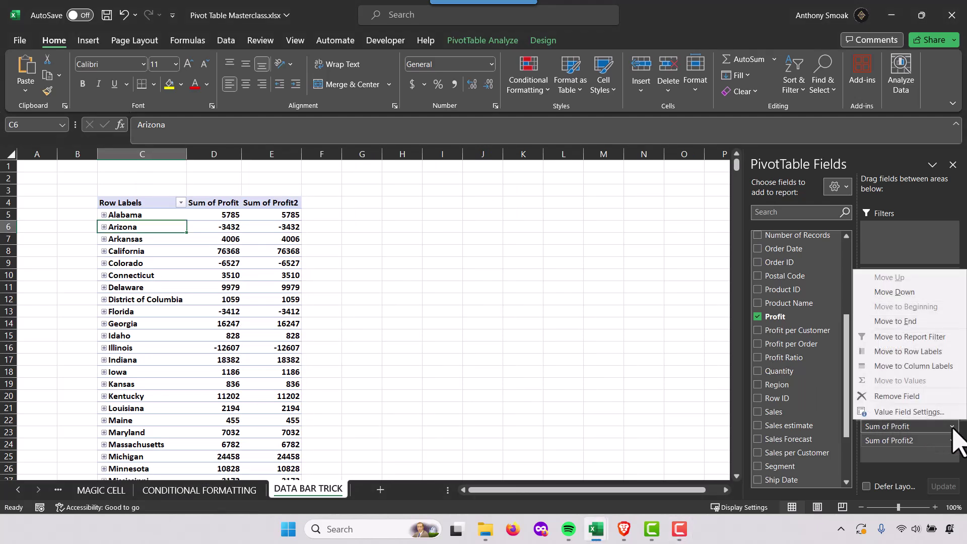
left_click(932, 411)
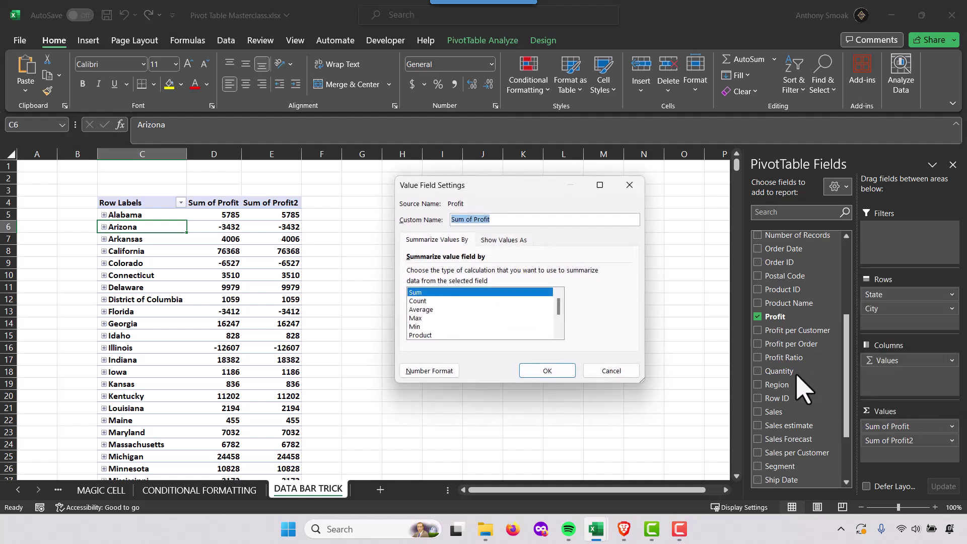
left_click(437, 371)
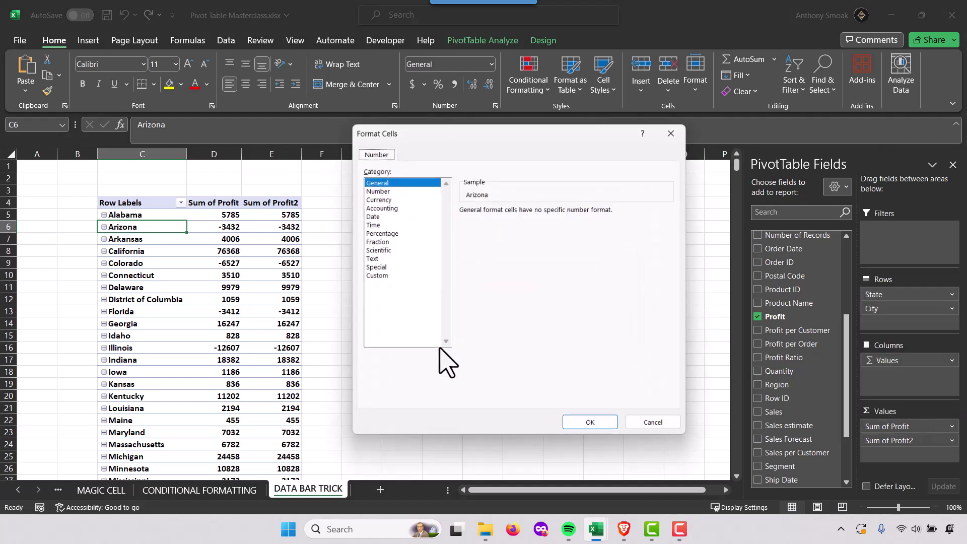
left_click(386, 208)
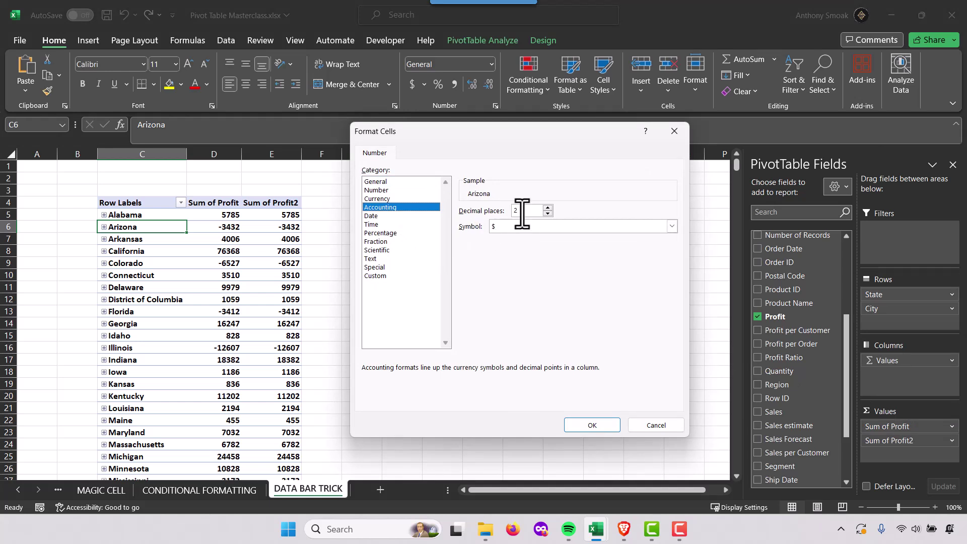
left_click(378, 199)
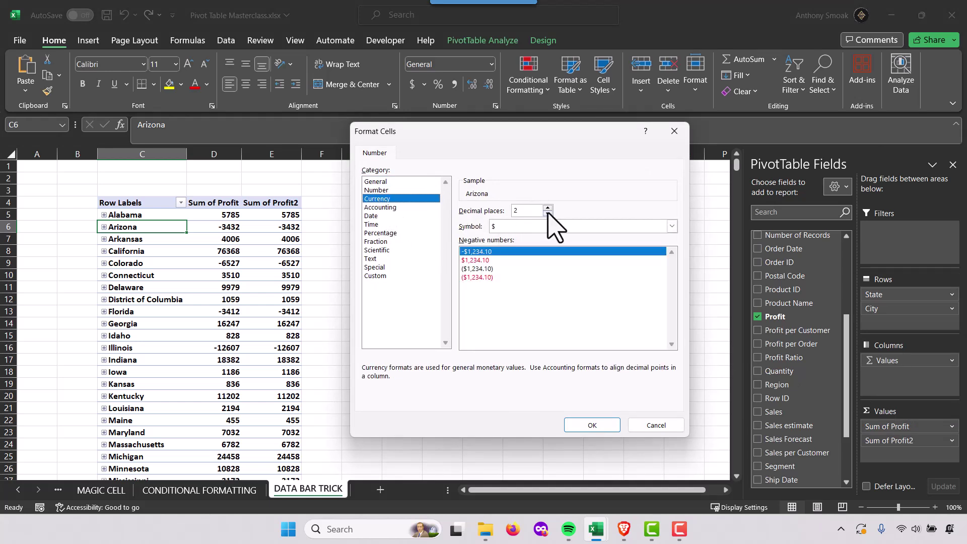
left_click(473, 277)
left_click(591, 426)
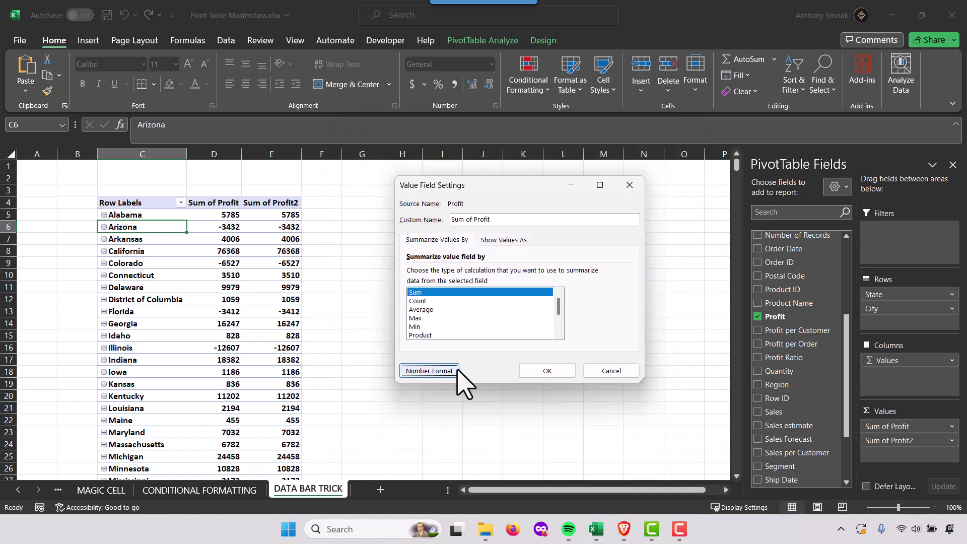
left_click(536, 364)
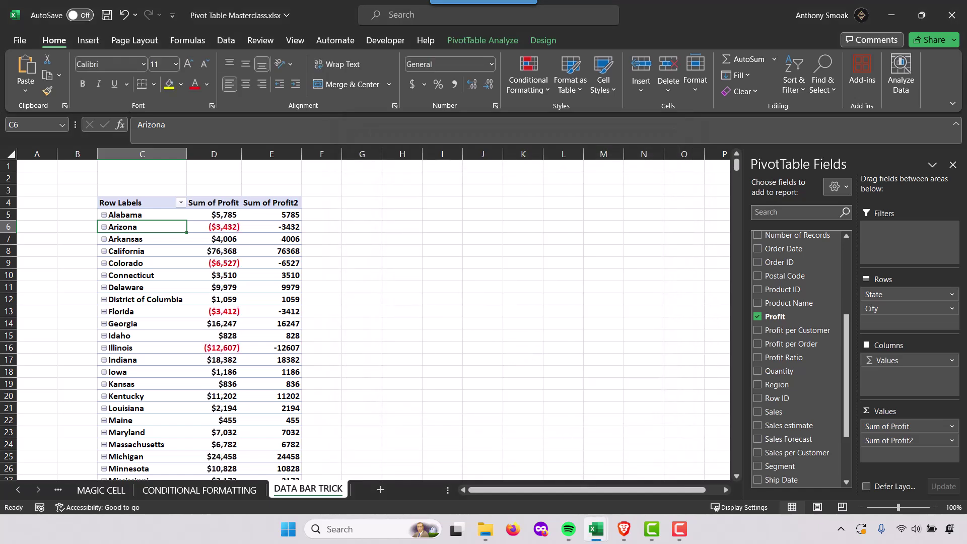
- Sort the states by Sum of Profit from largest to smallest and check the order down to the Grand Total
left_click(214, 215)
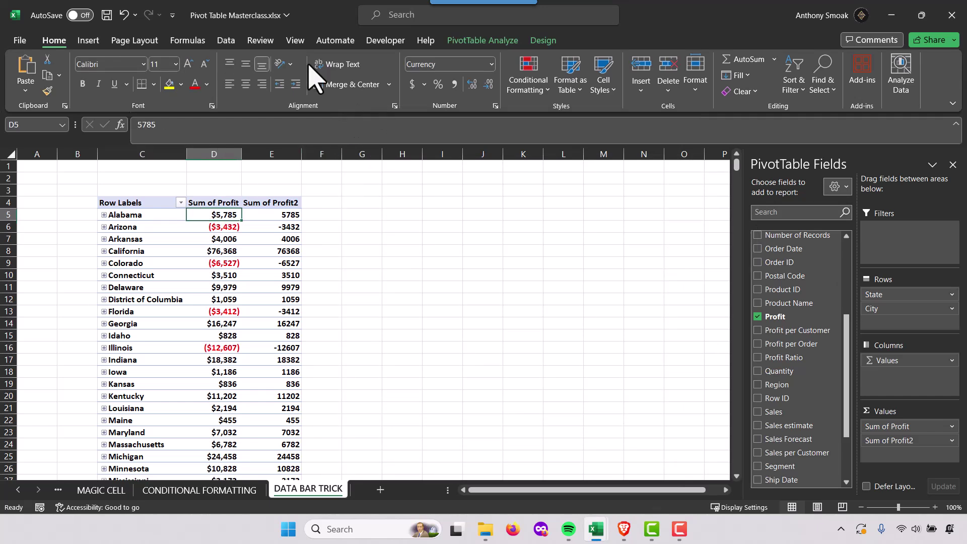
left_click(225, 40)
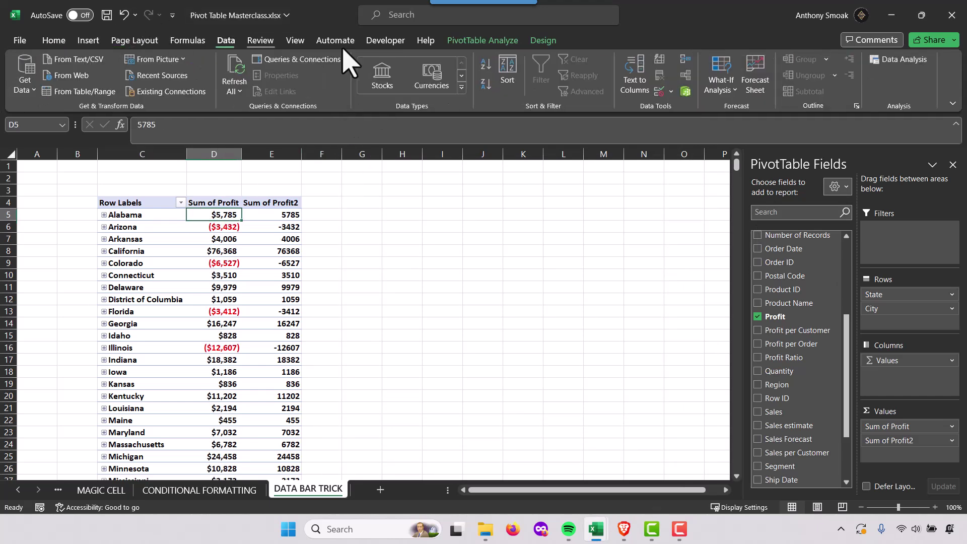
left_click(487, 83)
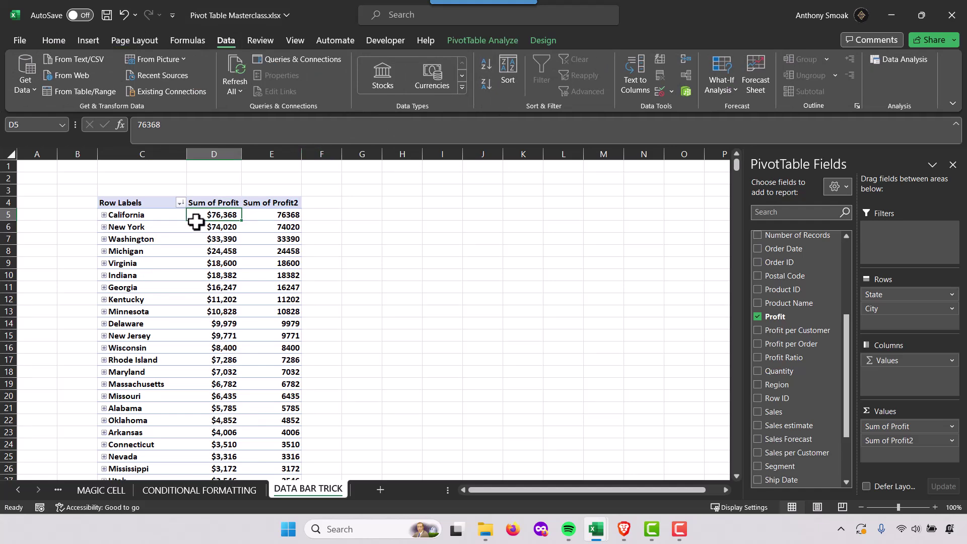
scroll(225, 248, "down", 11)
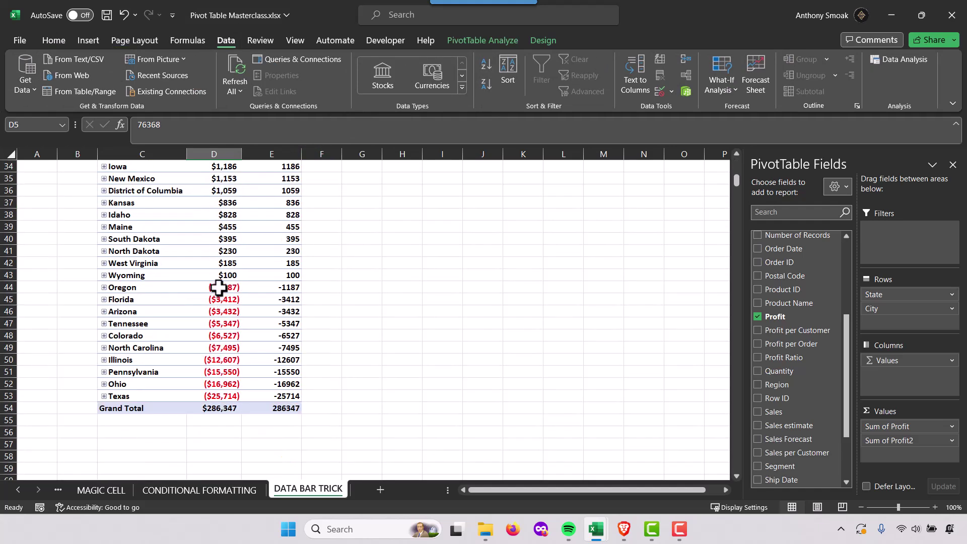
scroll(221, 349, "up", 11)
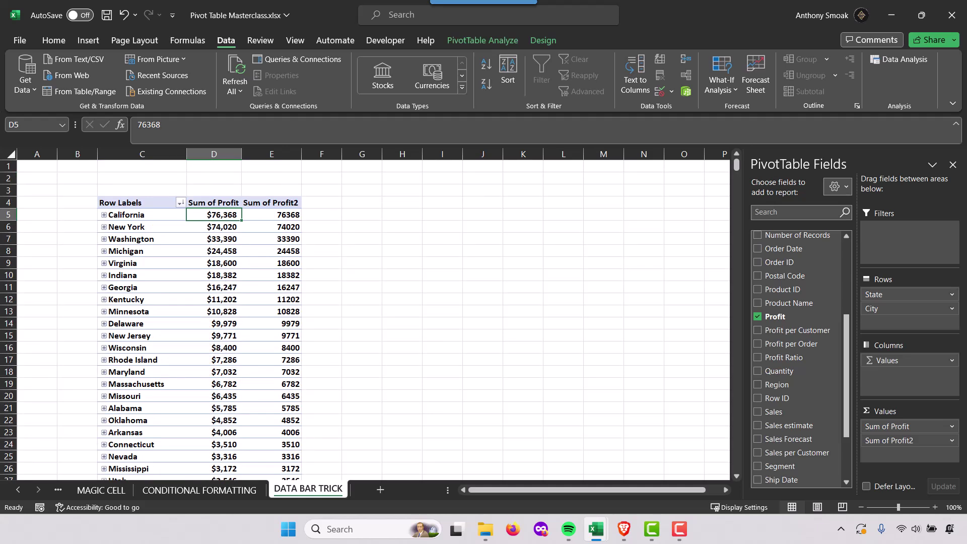
key("F10")
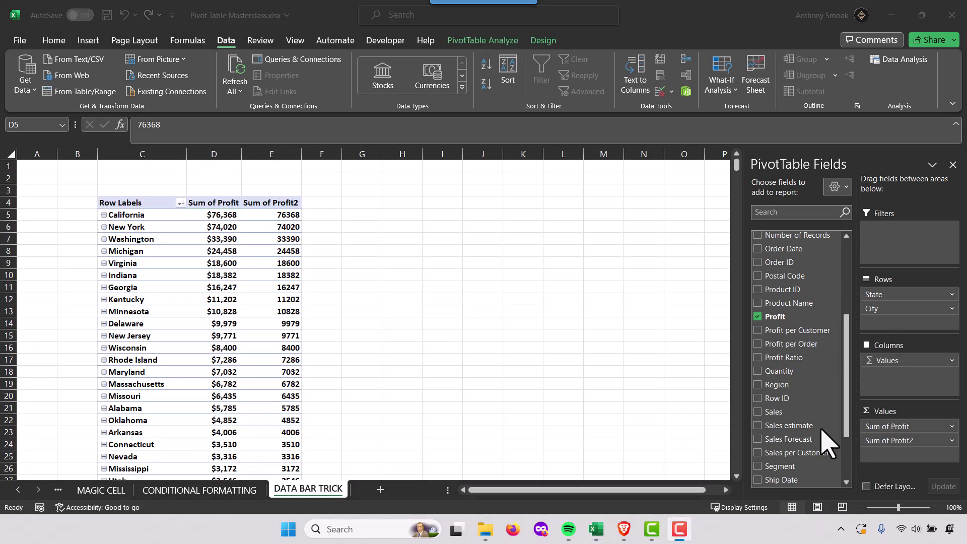
- Rename the second profit value field to Profit Data Bar and give it the custom number format ;;; to hide its numbers
left_click(951, 441)
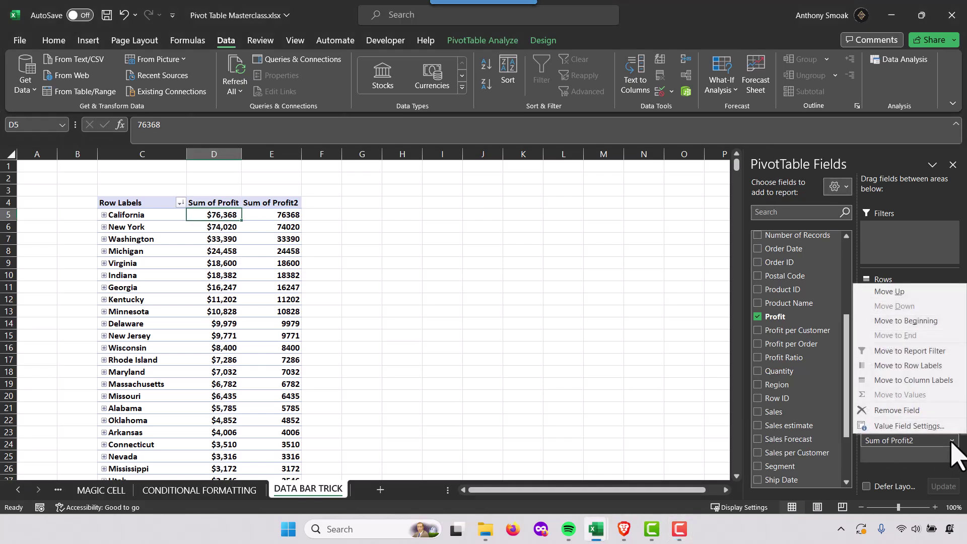
left_click(886, 427)
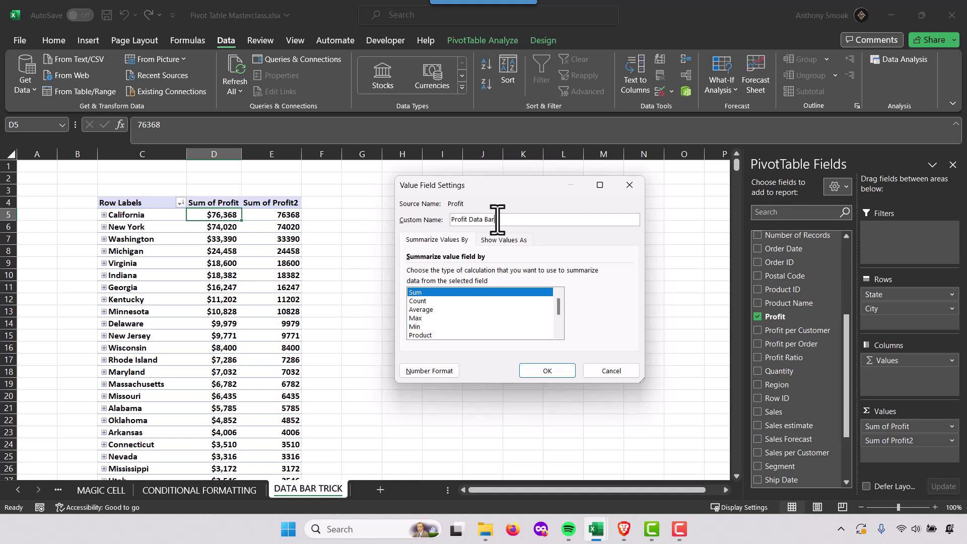
left_click(419, 371)
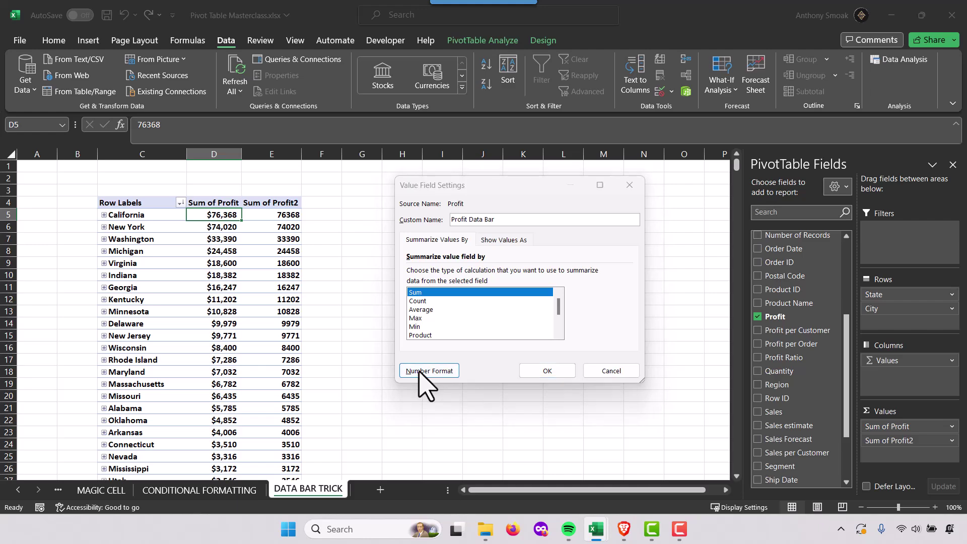
left_click(378, 275)
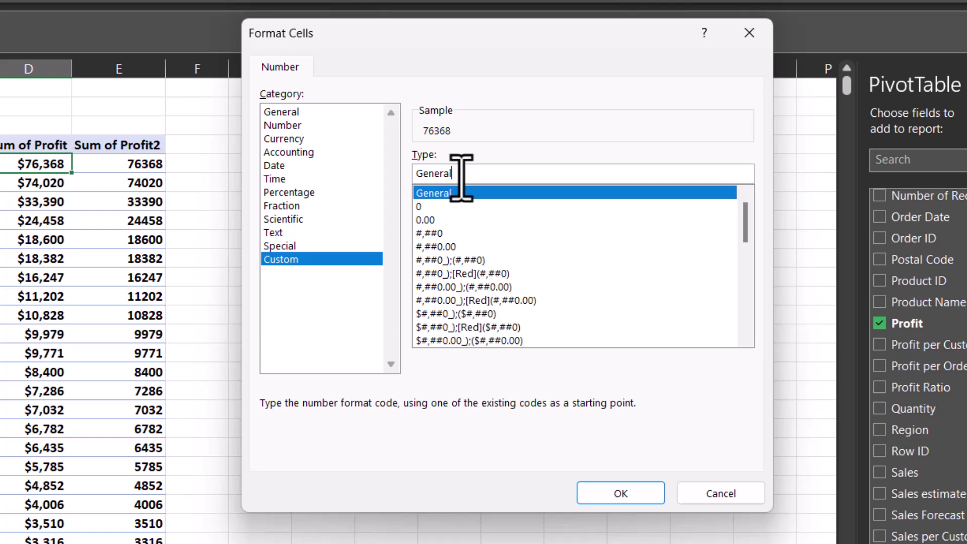
key("ctrl+a")
key("Delete")
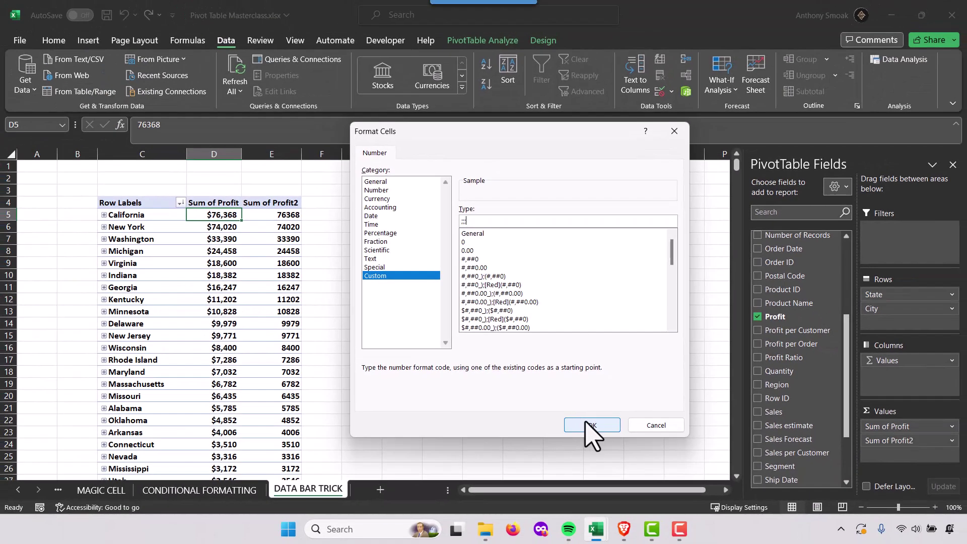
left_click(586, 424)
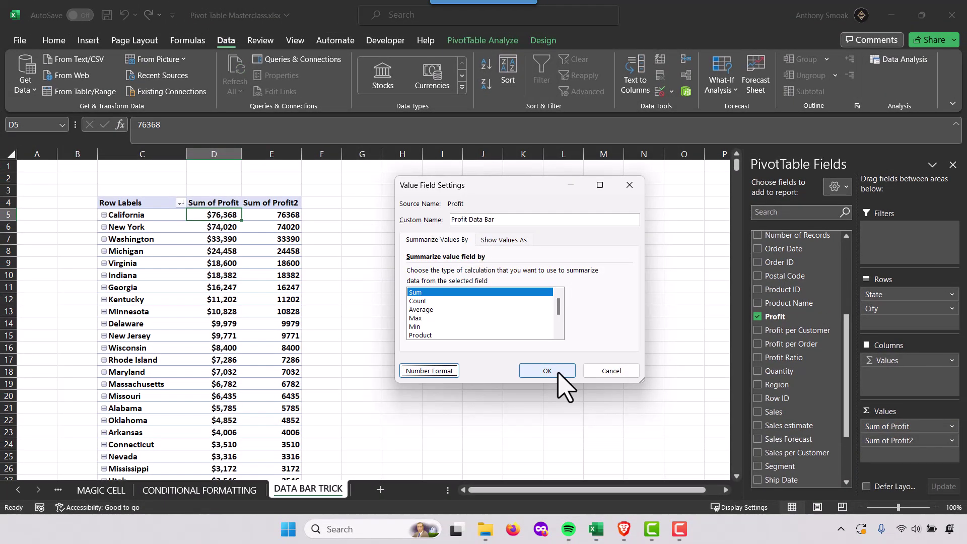
left_click(547, 370)
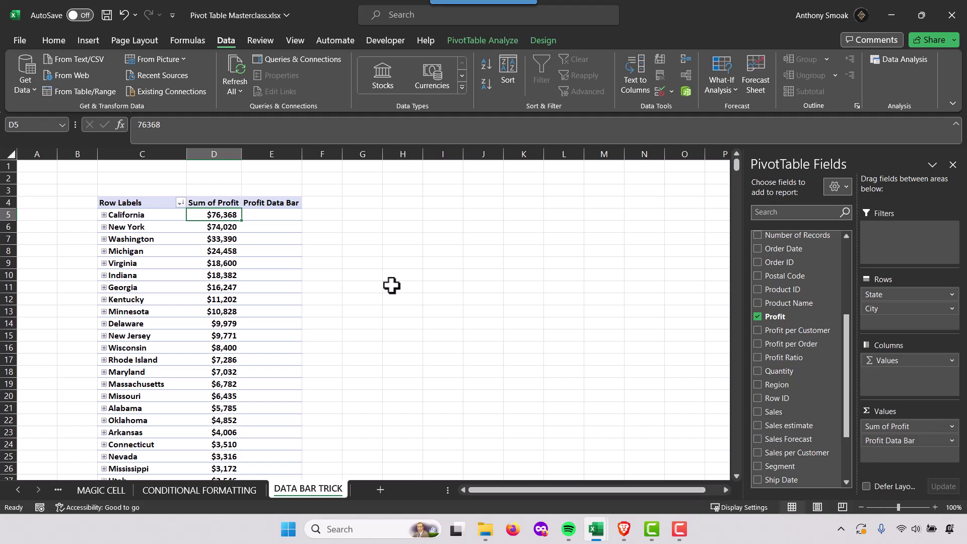
- Apply blue gradient-fill data bars to the Profit Data Bar column for all states, excluding the Grand Total
left_click_drag(285, 218, 255, 442)
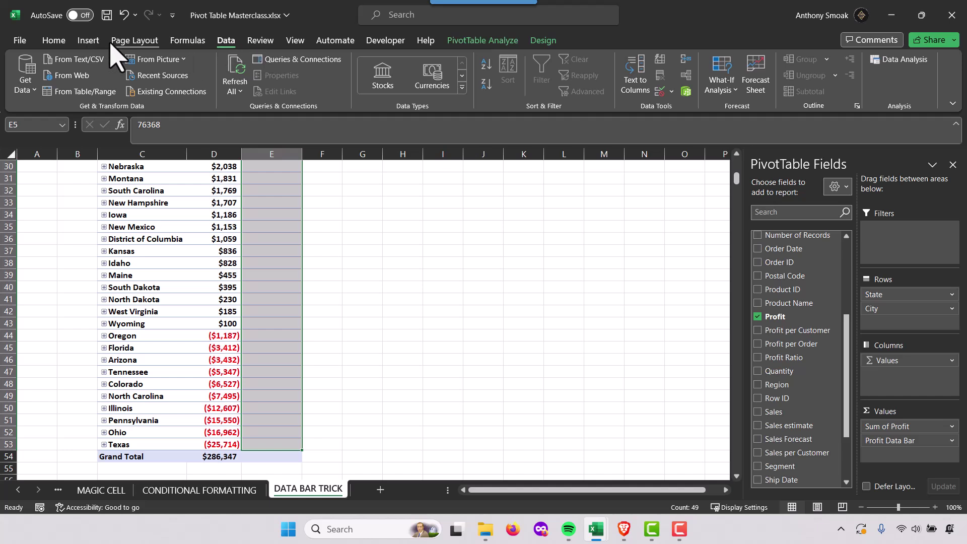
left_click(65, 44)
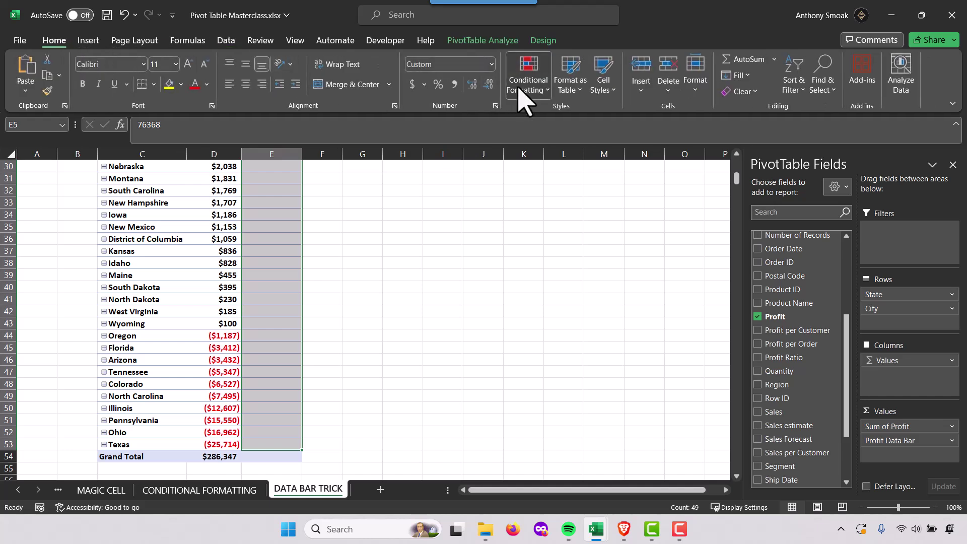
left_click(526, 86)
mouse_move(558, 171)
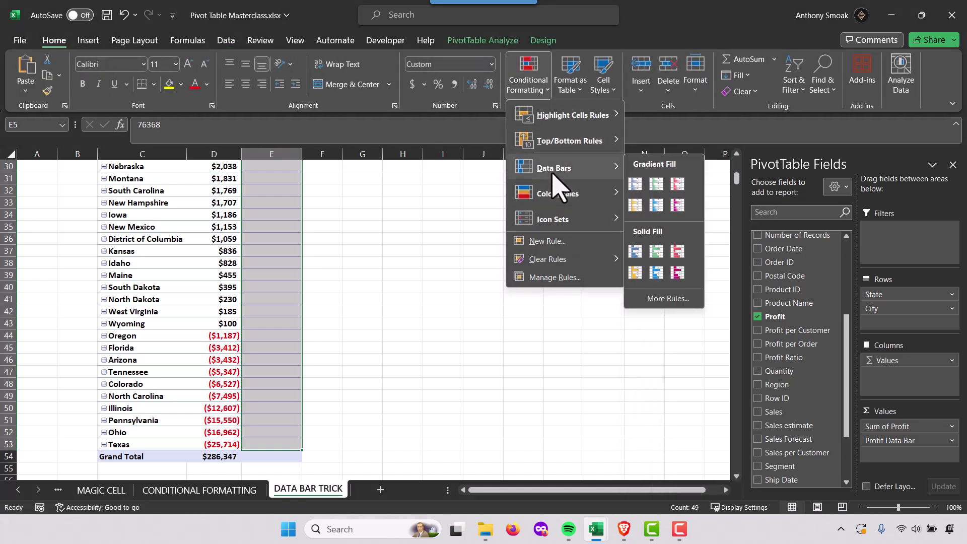
left_click(634, 185)
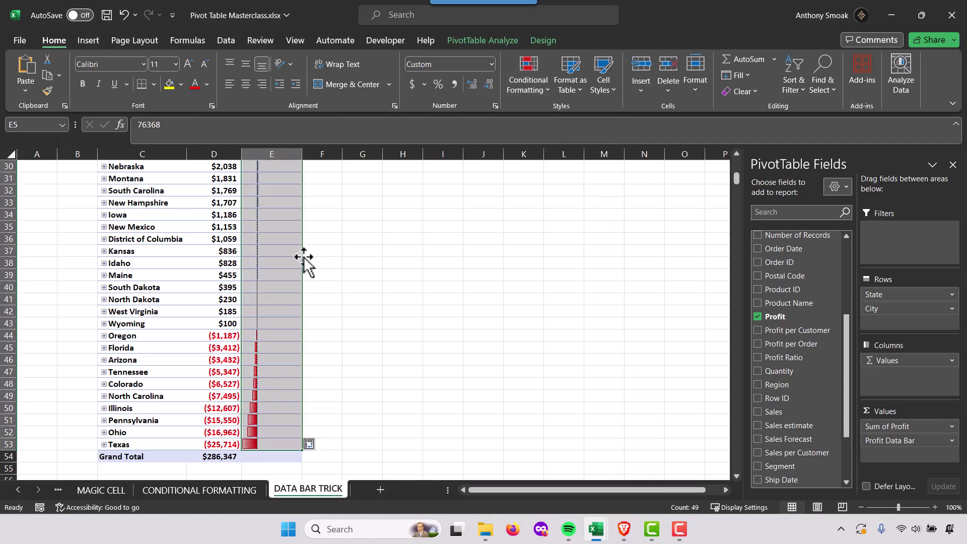
scroll(305, 256, "up", 10)
left_click(347, 191)
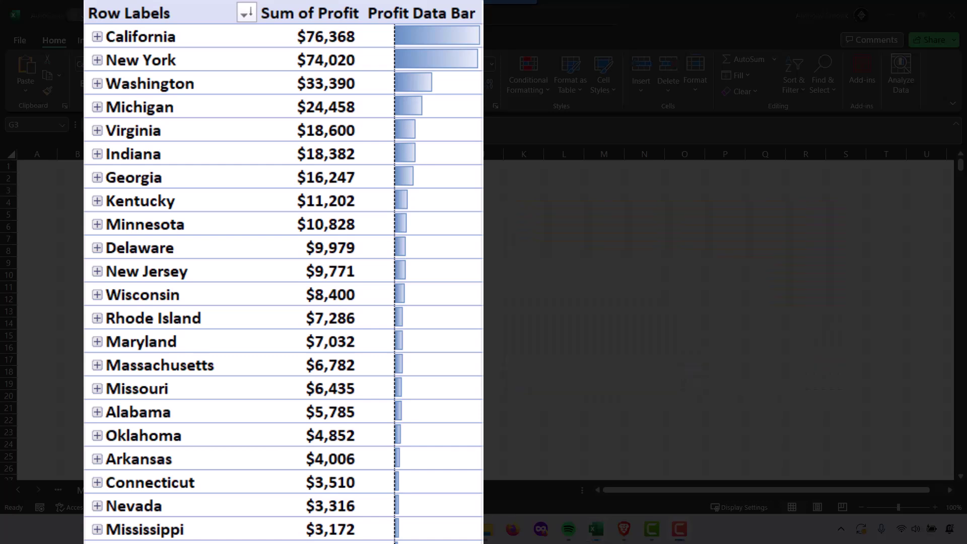
- Group the states with positive profit, California through Wyoming, and collapse the new group
left_click(177, 39)
left_click_drag(177, 39, 226, 349)
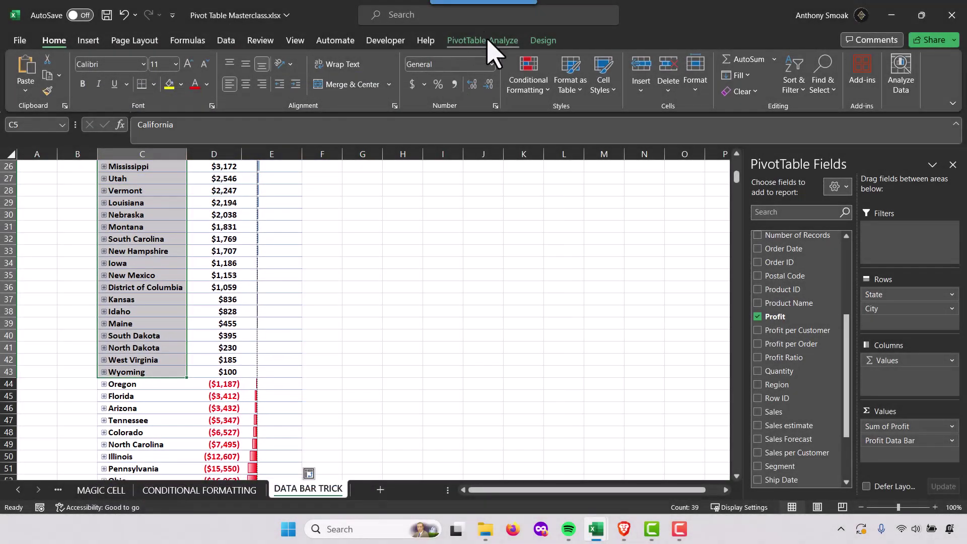
left_click(488, 41)
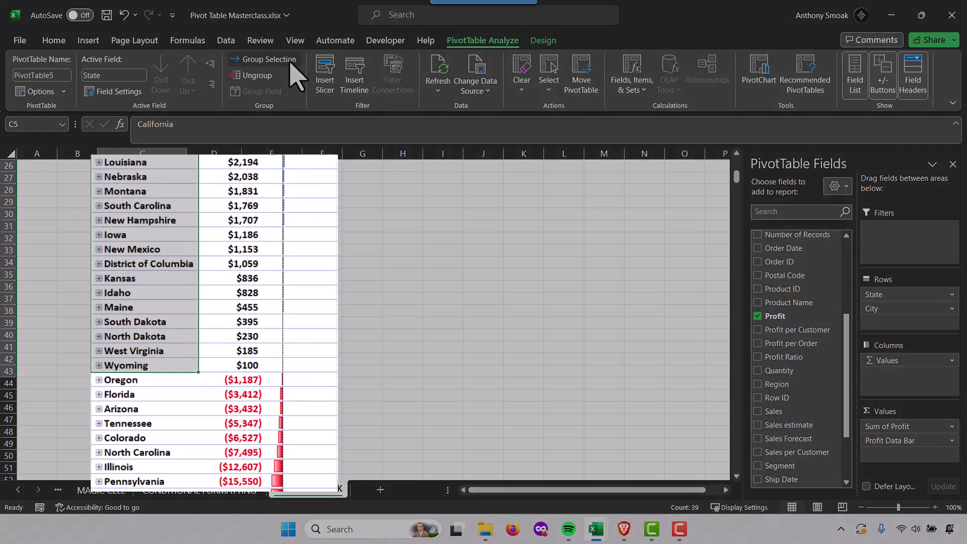
left_click(292, 62)
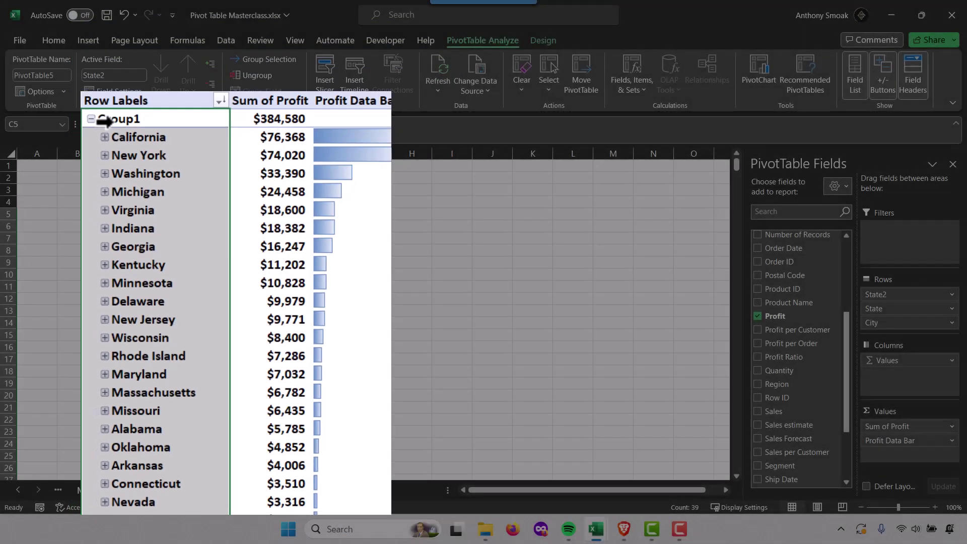
scroll(126, 288, "down", 3)
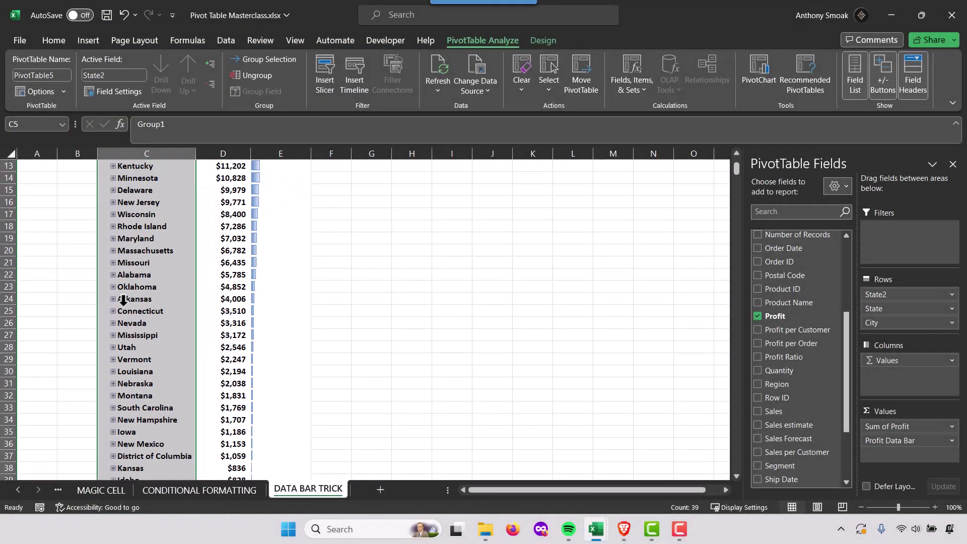
scroll(88, 226, "up", 3)
left_click(103, 214)
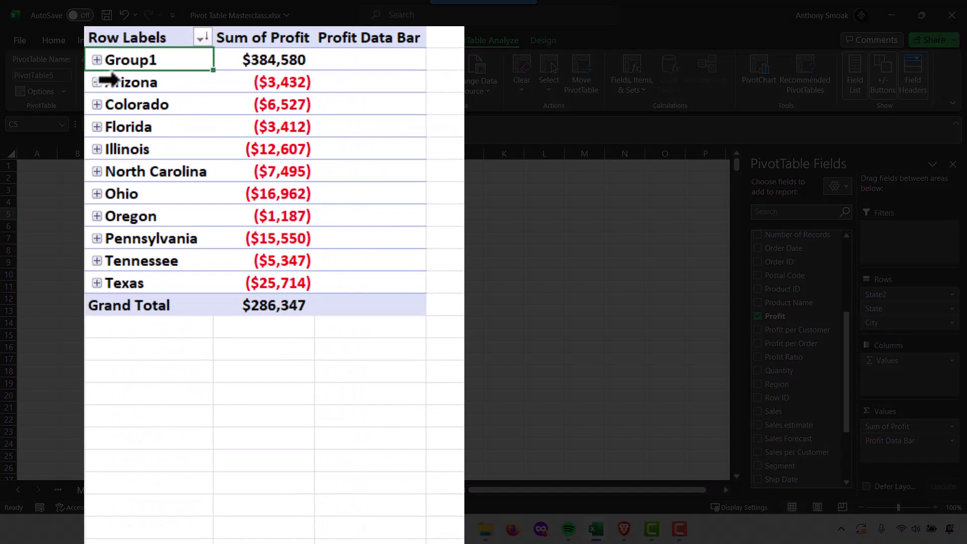
- Group the remaining negative-profit states, Arizona through Texas, and collapse that group
left_click_drag(138, 88, 177, 261)
left_click(280, 60)
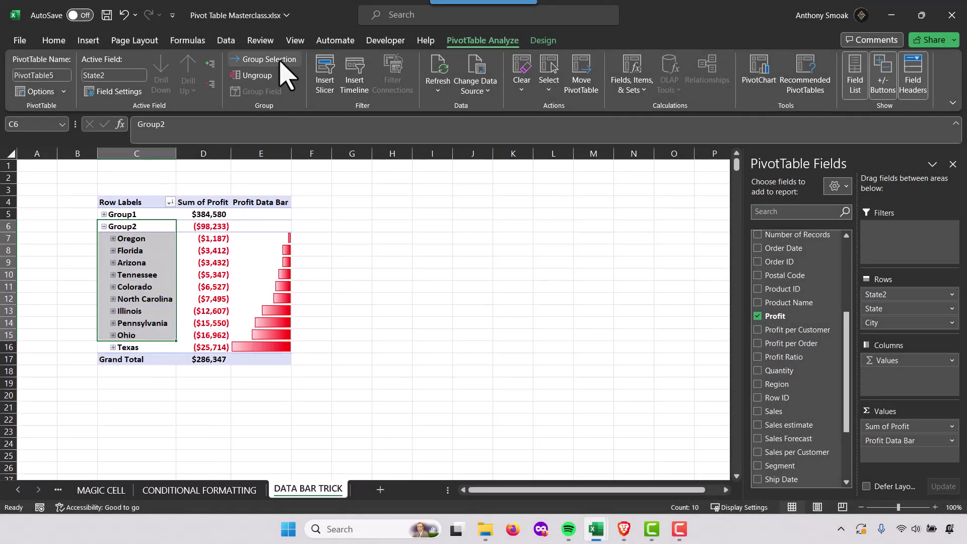
left_click(104, 227)
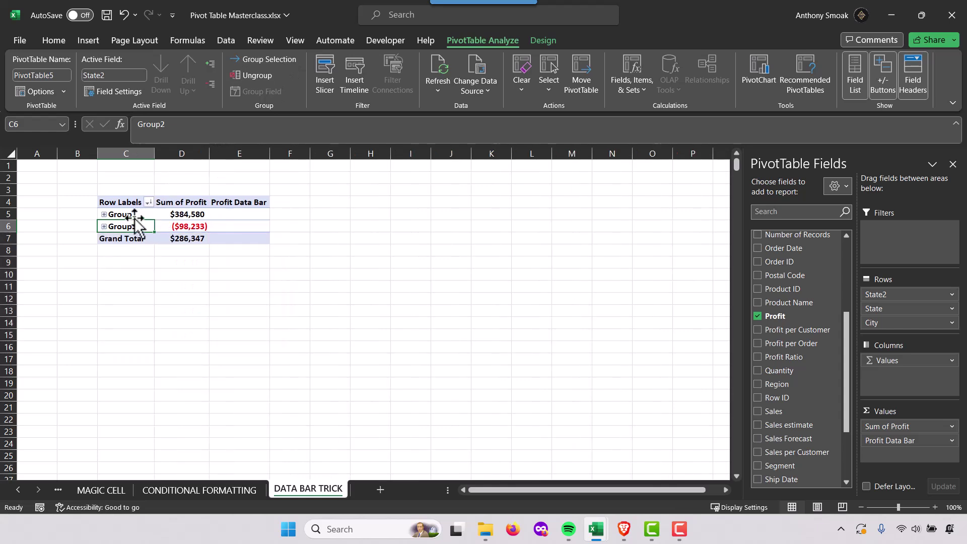
- Rename Group1 as Profitable and Group2 as Unprofitable, widening the row label column to fit the names
left_click(104, 214)
left_click(104, 215)
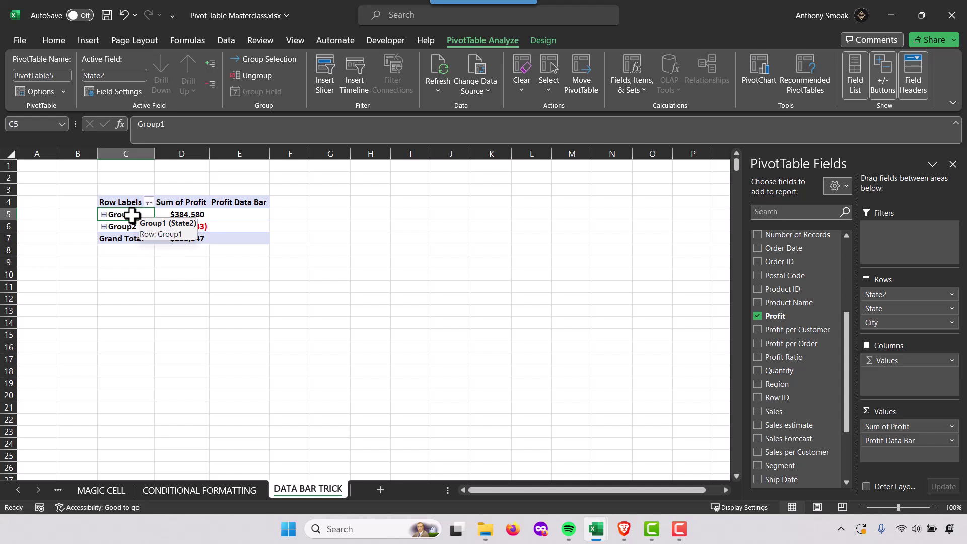
type("Profitable")
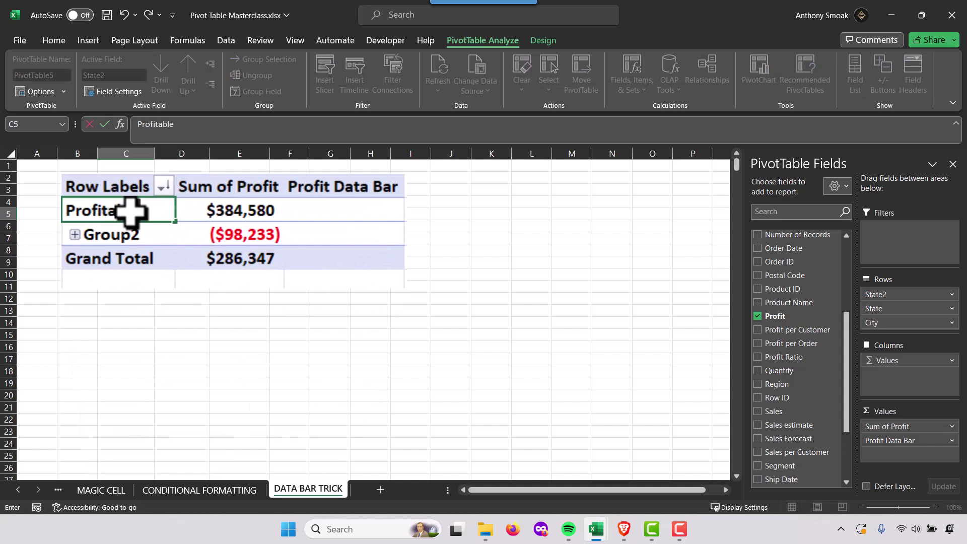
left_click(120, 234)
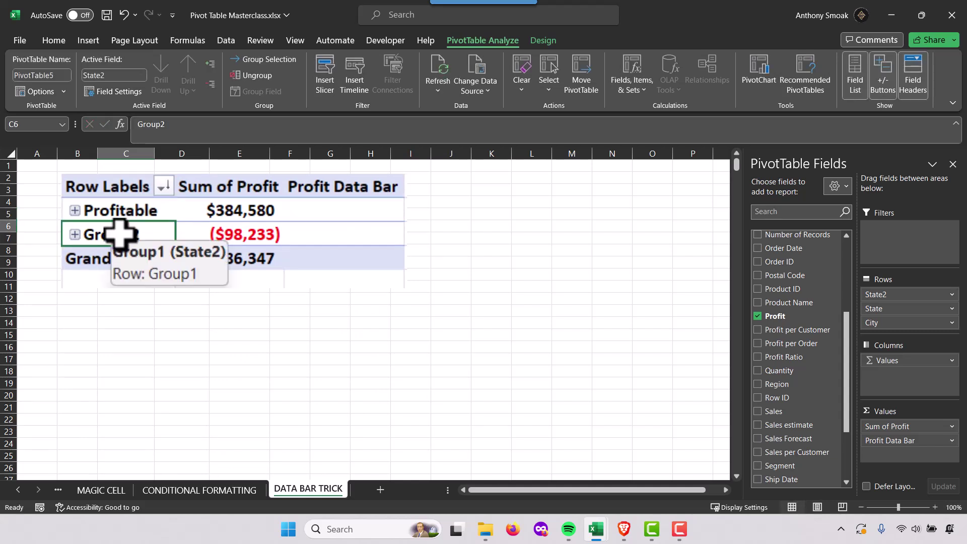
type("Un")
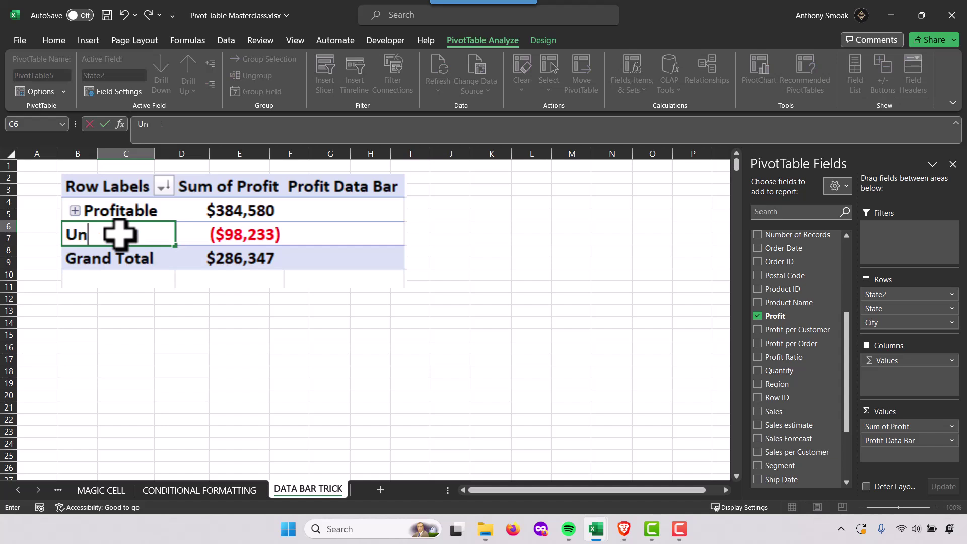
type("profitable")
left_click(129, 275)
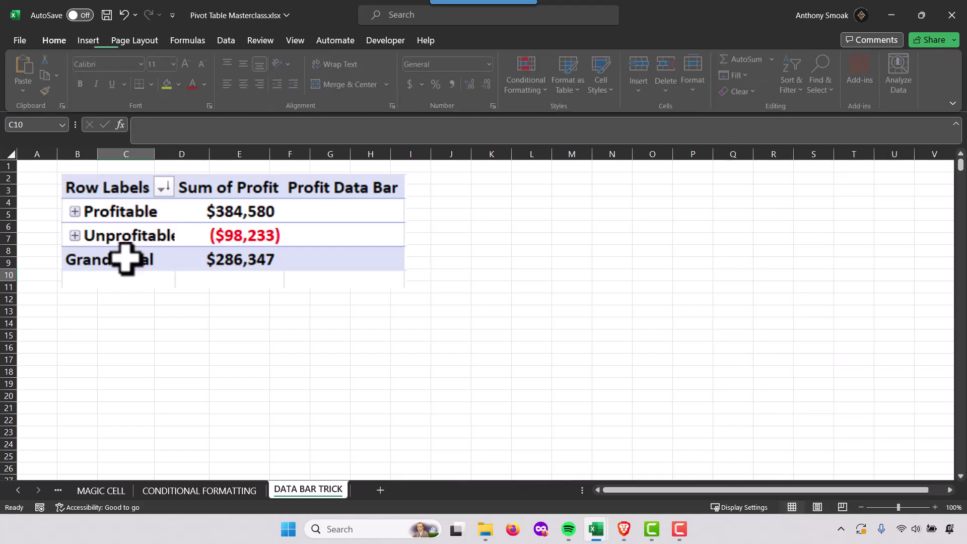
left_click_drag(156, 157, 171, 155)
- Give the State2 row field the custom name Profit Status
left_click(127, 214)
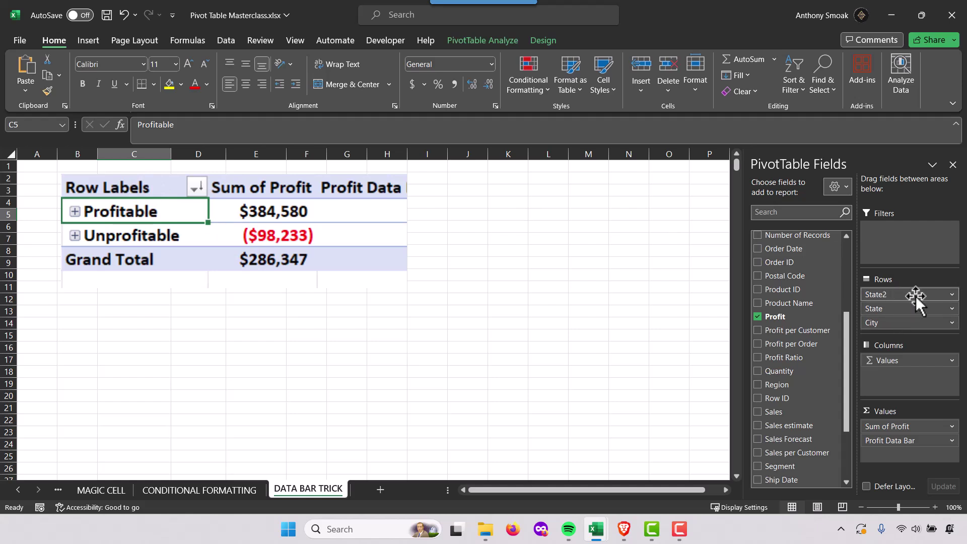
left_click(951, 295)
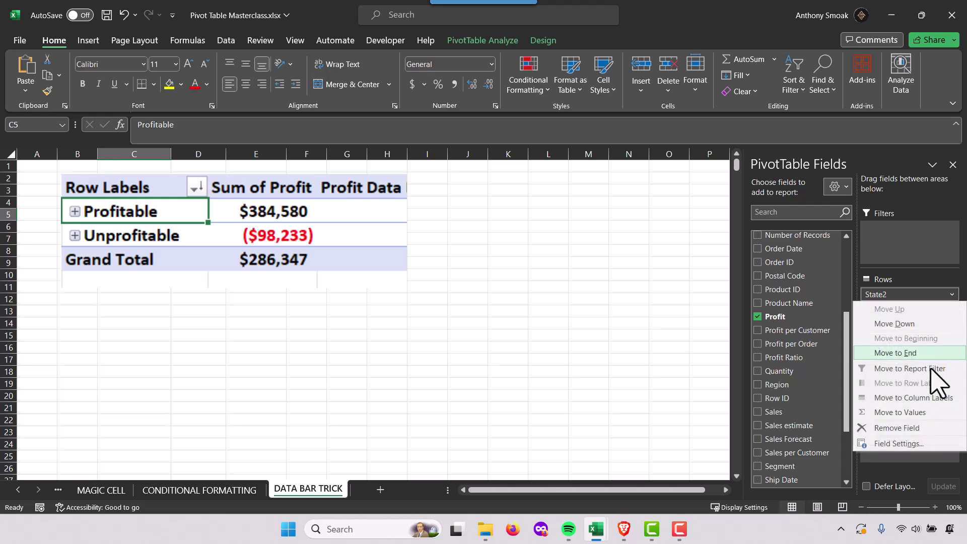
left_click(891, 443)
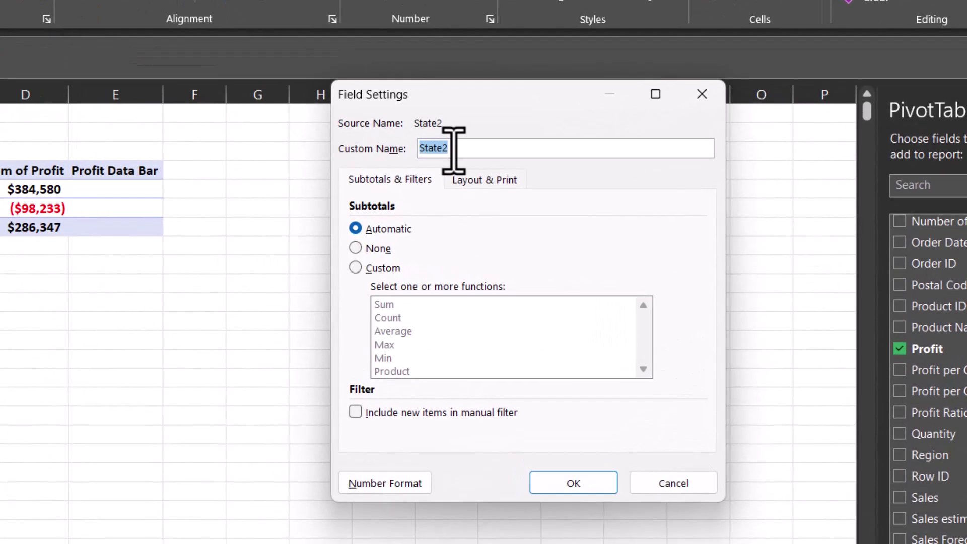
type("Profit")
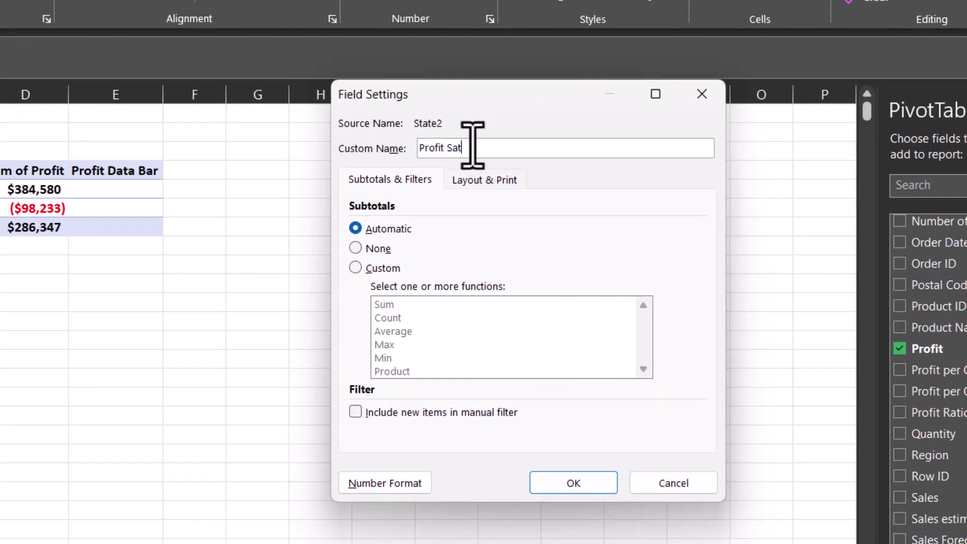
type(" Status")
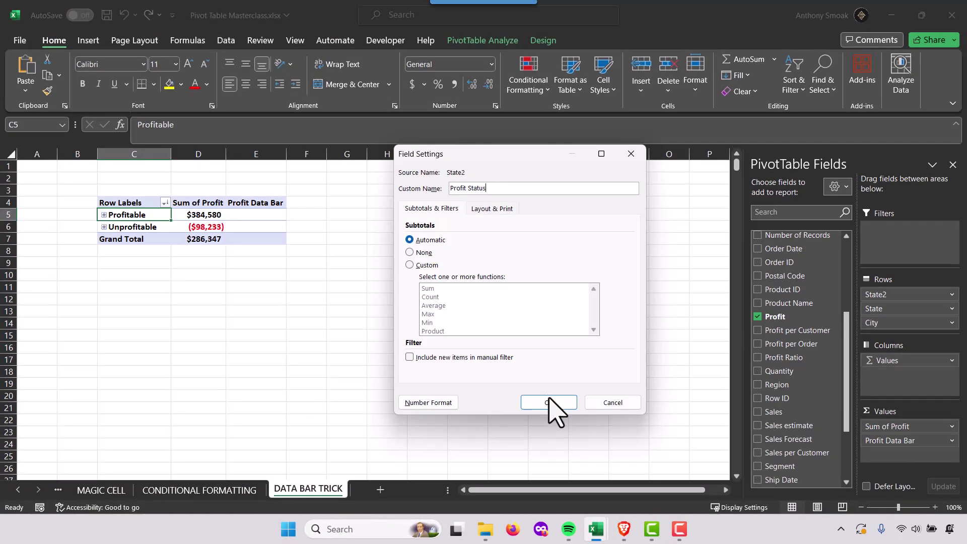
left_click(573, 482)
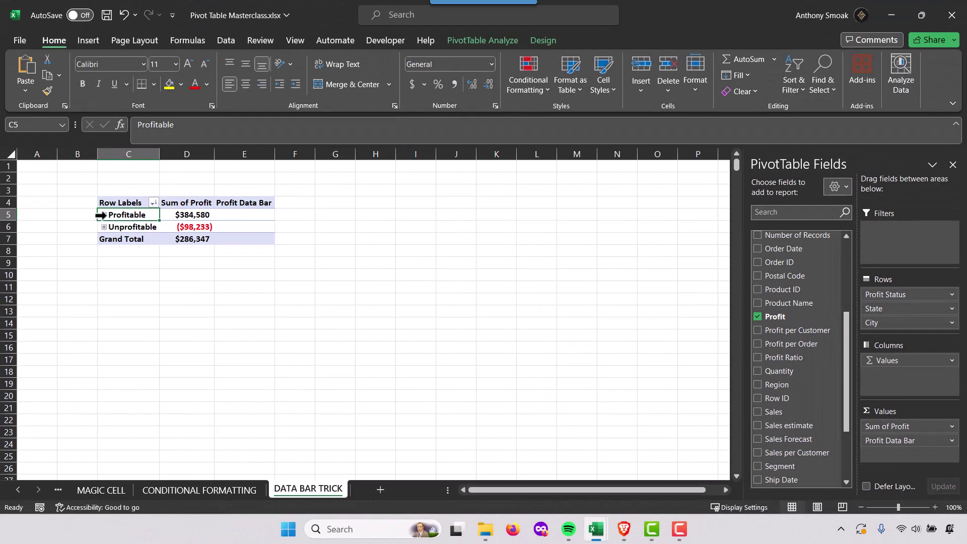
- Move the Unprofitable group above Profitable, and restore Profitable to the first row
left_click(103, 215)
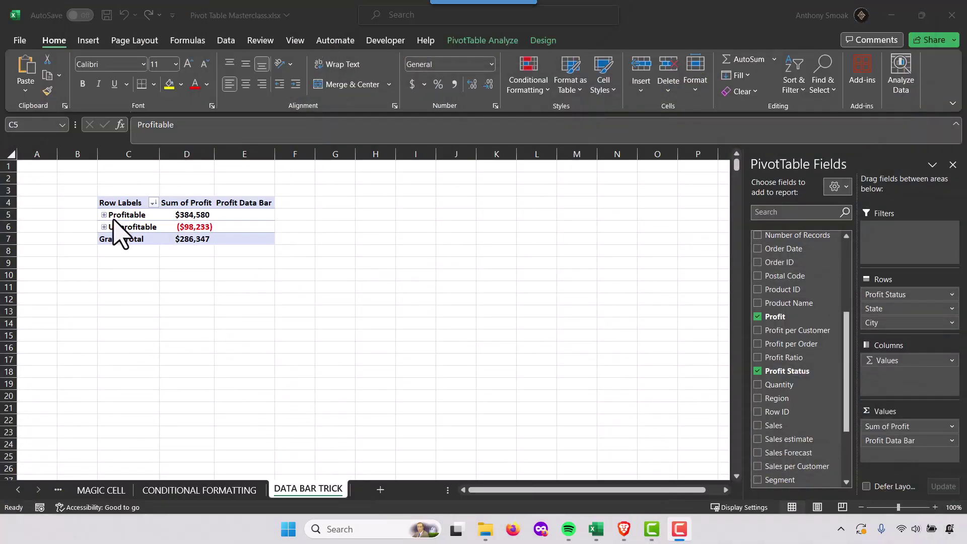
left_click(130, 227)
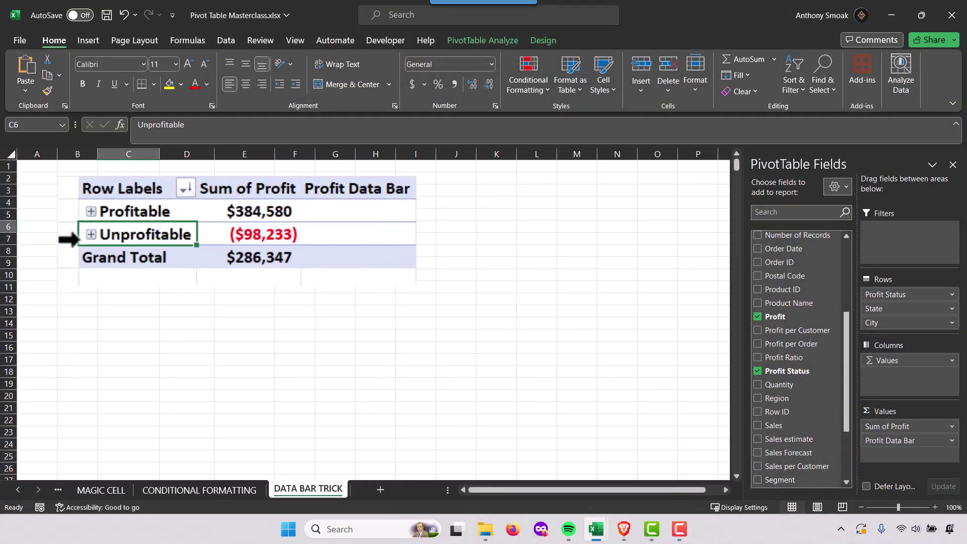
left_click_drag(76, 236, 108, 204)
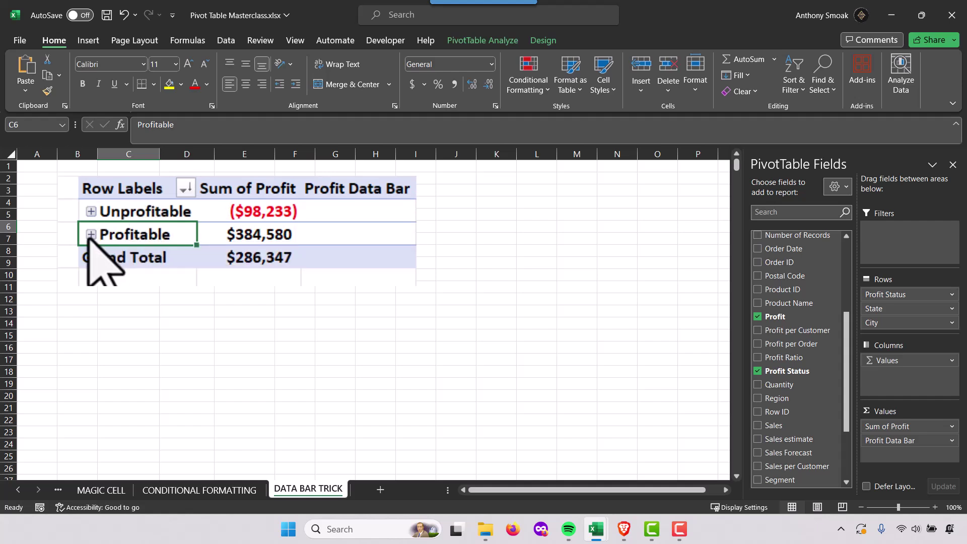
left_click_drag(79, 232, 108, 209)
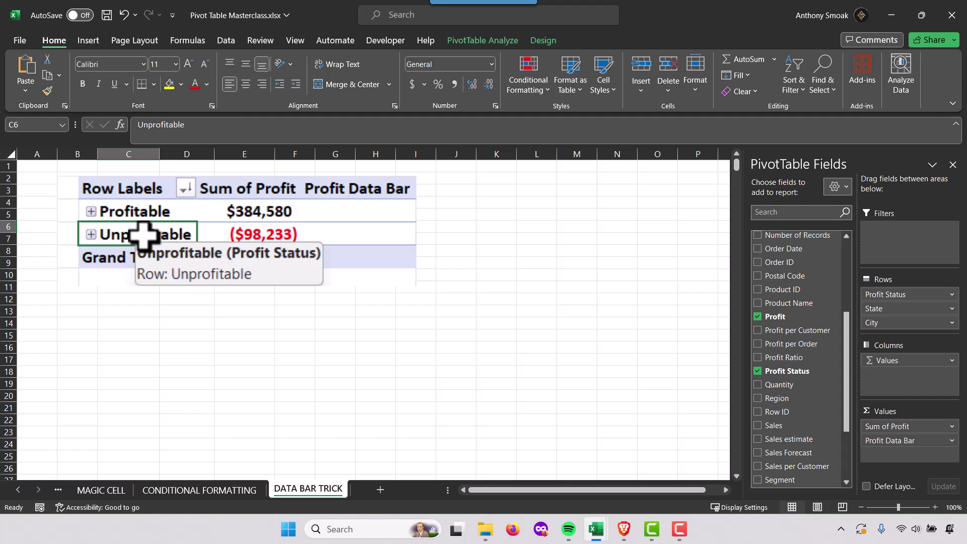
- Swap the order of the two groups by entering Profitable over the Unprofitable label
type("P")
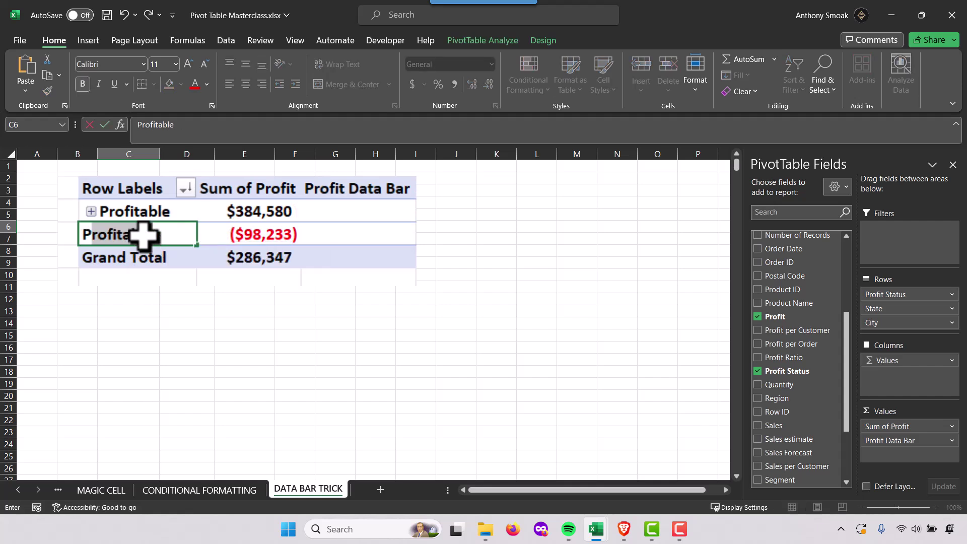
key("Return")
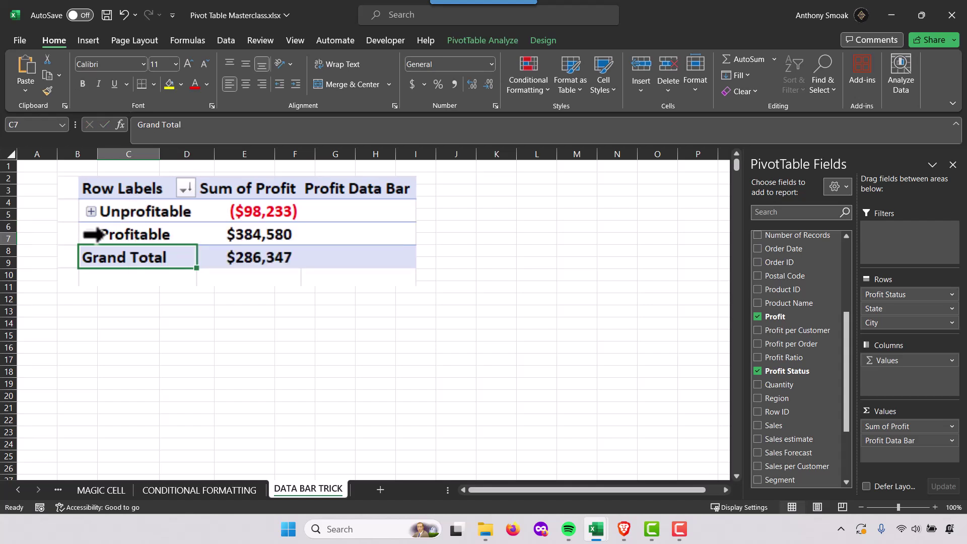
left_click(141, 232)
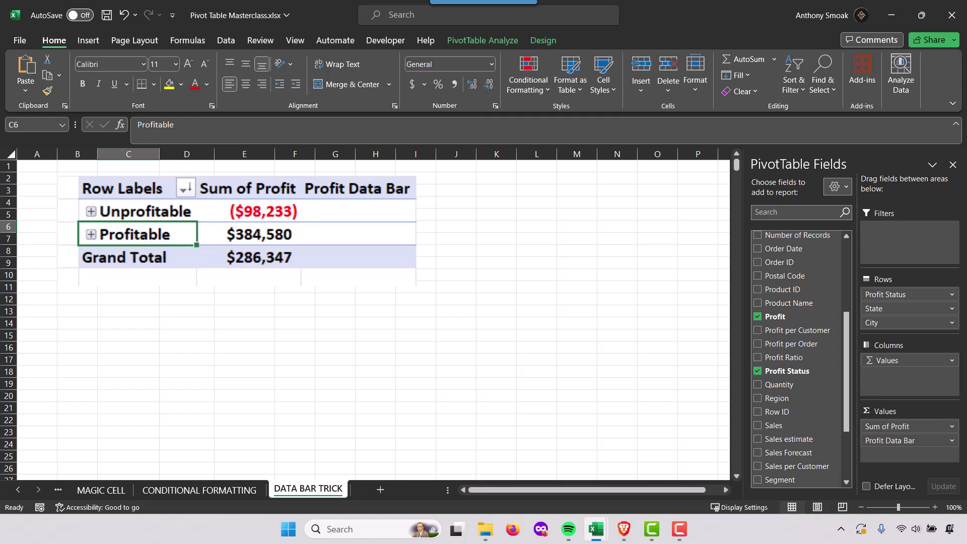
key("Left")
key("Up")
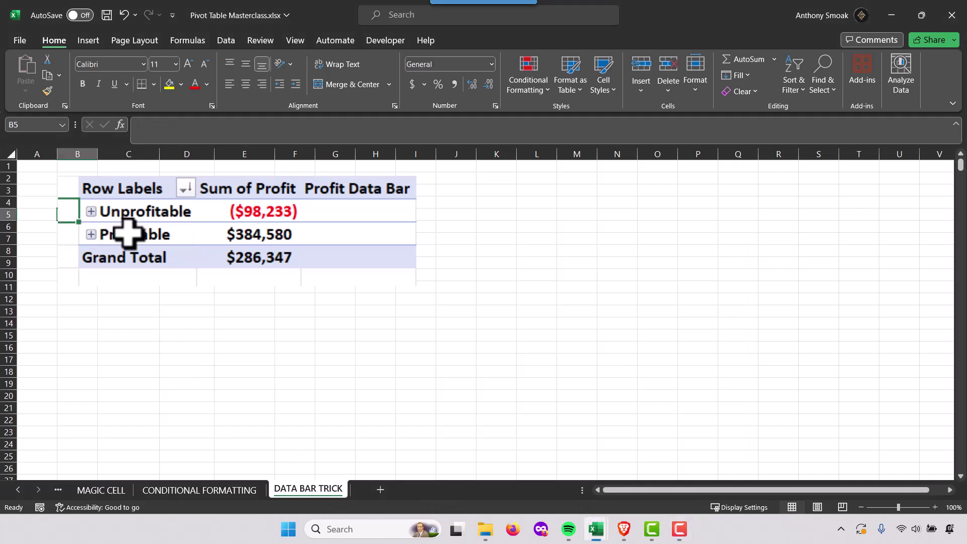
- Put the Profitable group first again by copying its label over the Unprofitable label
left_click(128, 233)
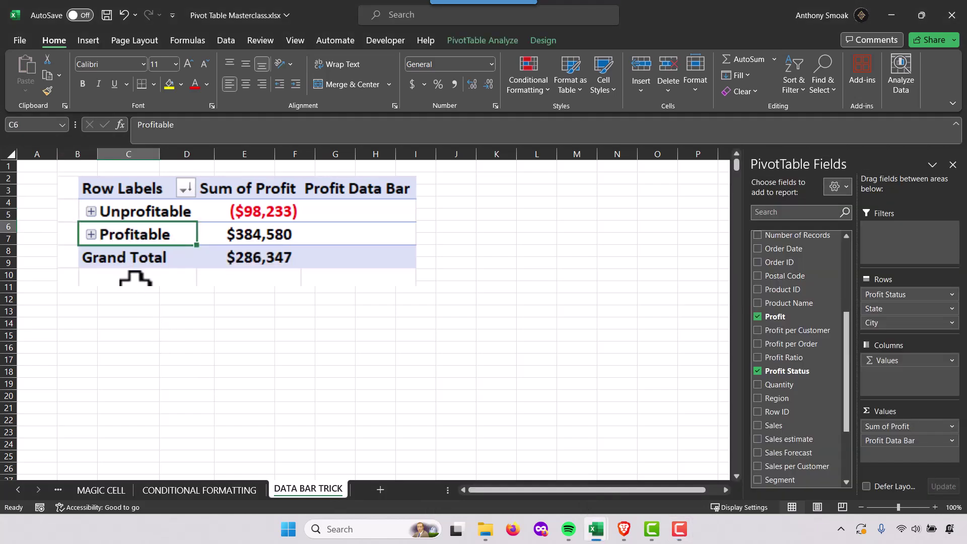
key("ctrl+c")
left_click(132, 211)
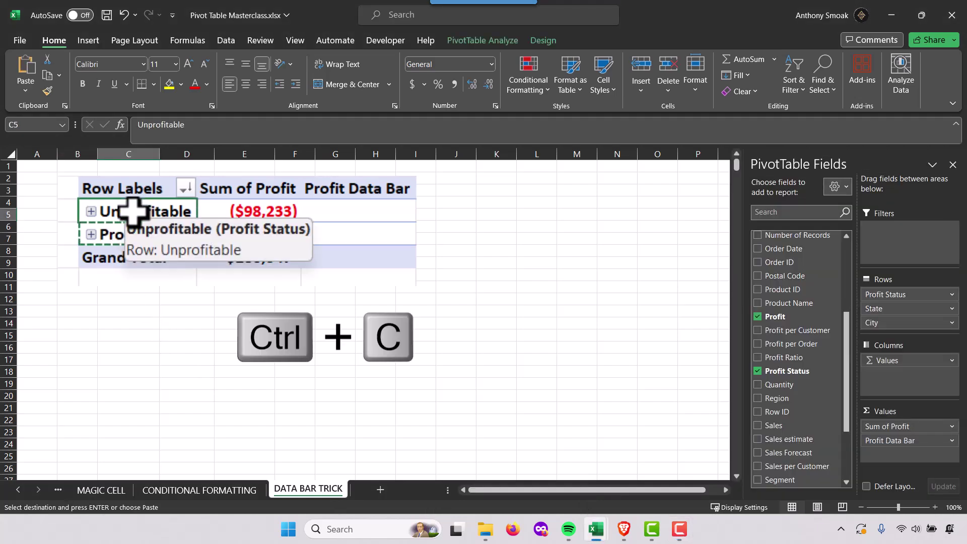
key("Return")
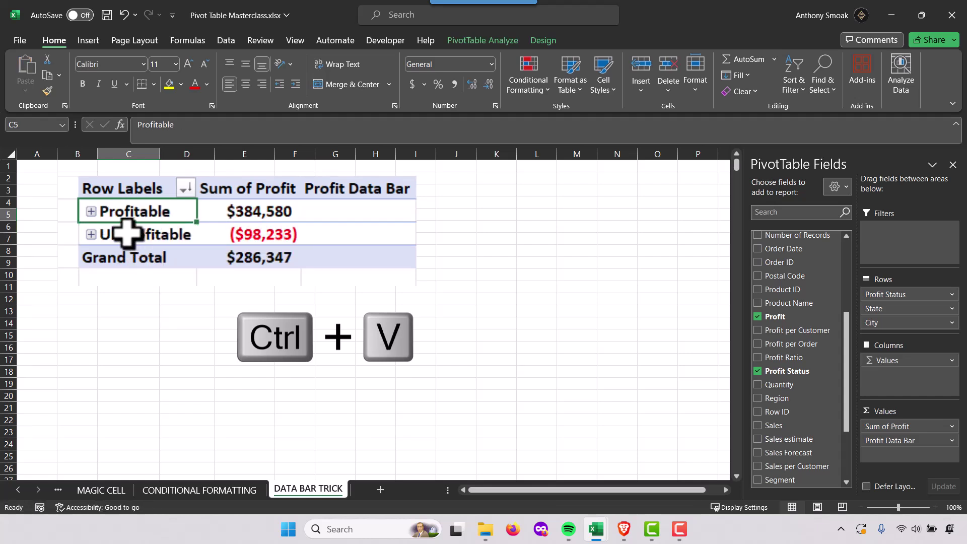
- Swap the groups by copying the Unprofitable label over Profitable, and move Profitable back to the first row
left_click(127, 233)
key("ctrl+c")
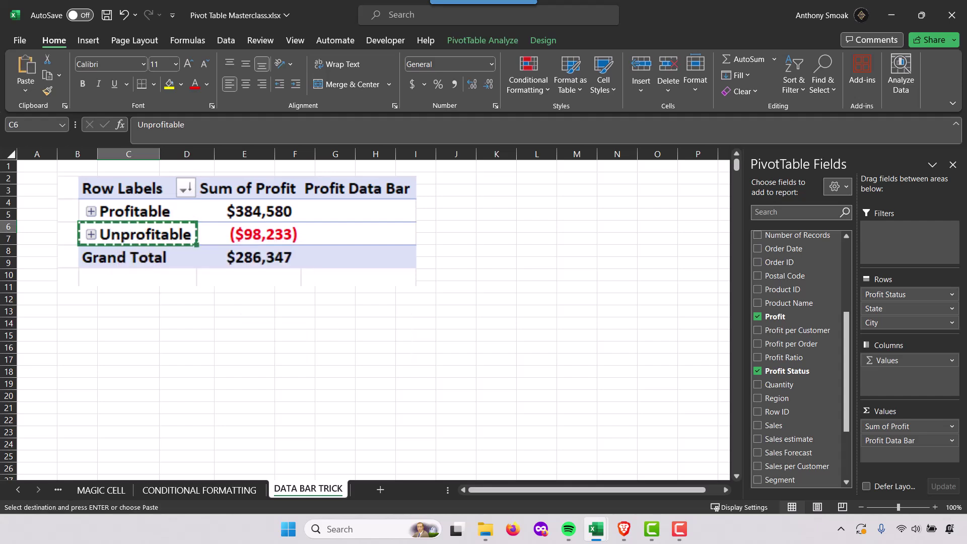
left_click(128, 212)
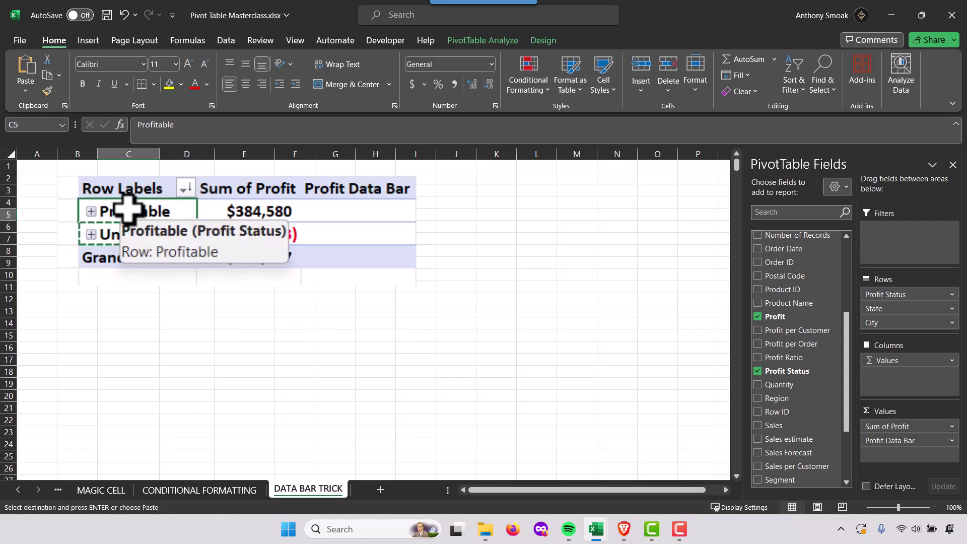
key("Return")
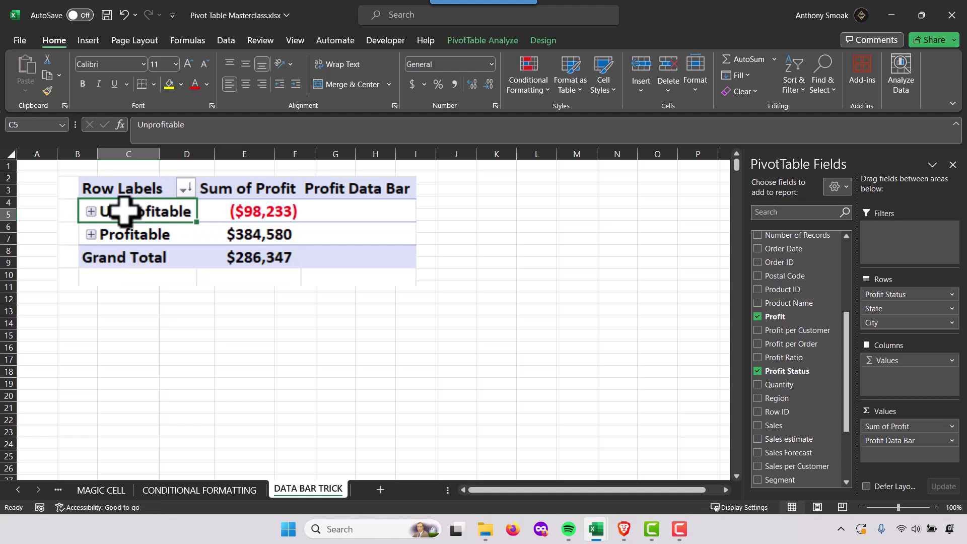
left_click_drag(77, 215, 114, 257)
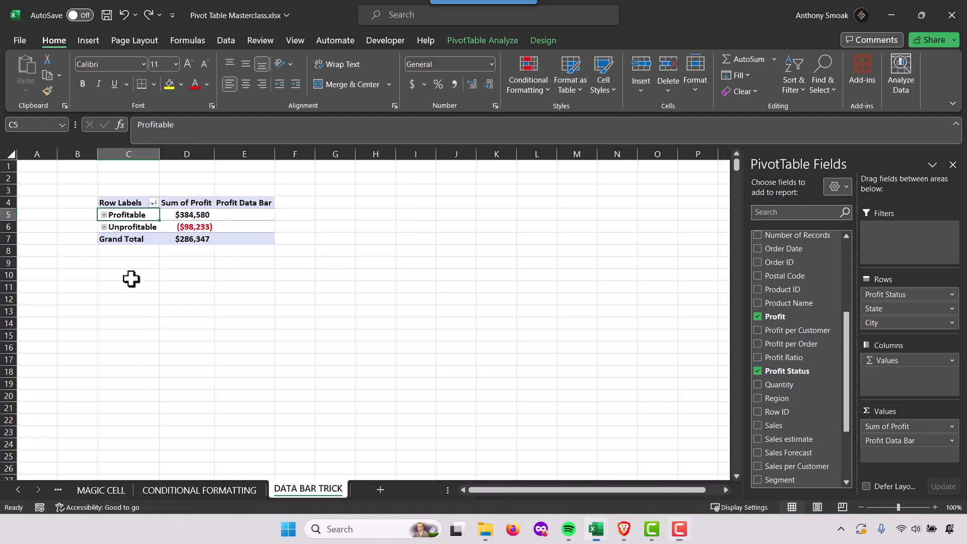
- Expand the Profitable group to its states and expand Georgia to its cities
left_click(104, 215)
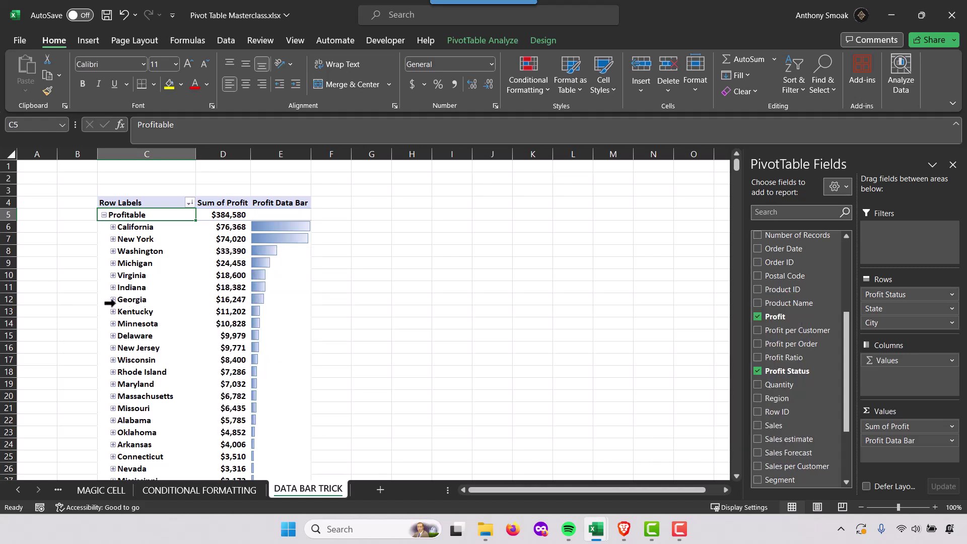
left_click(112, 300)
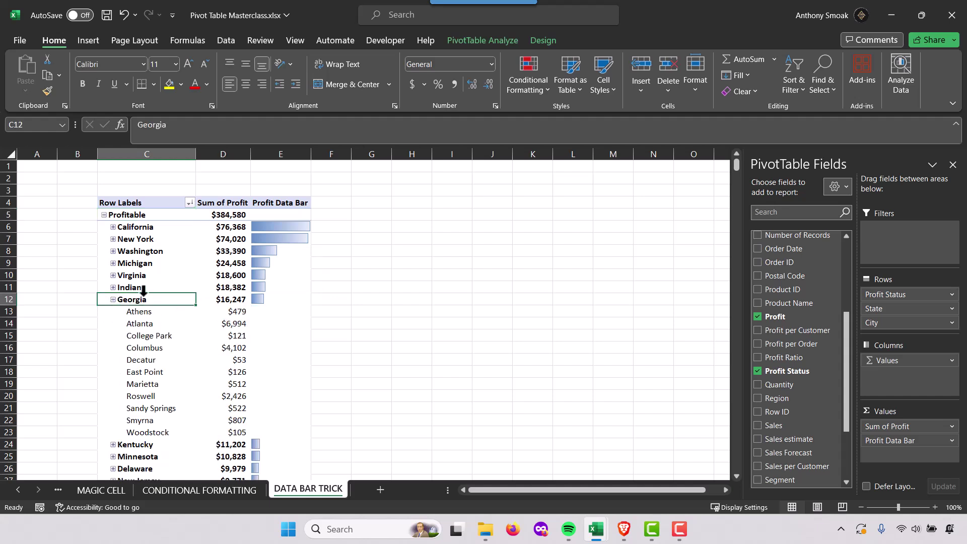
scroll(181, 297, "down", 1)
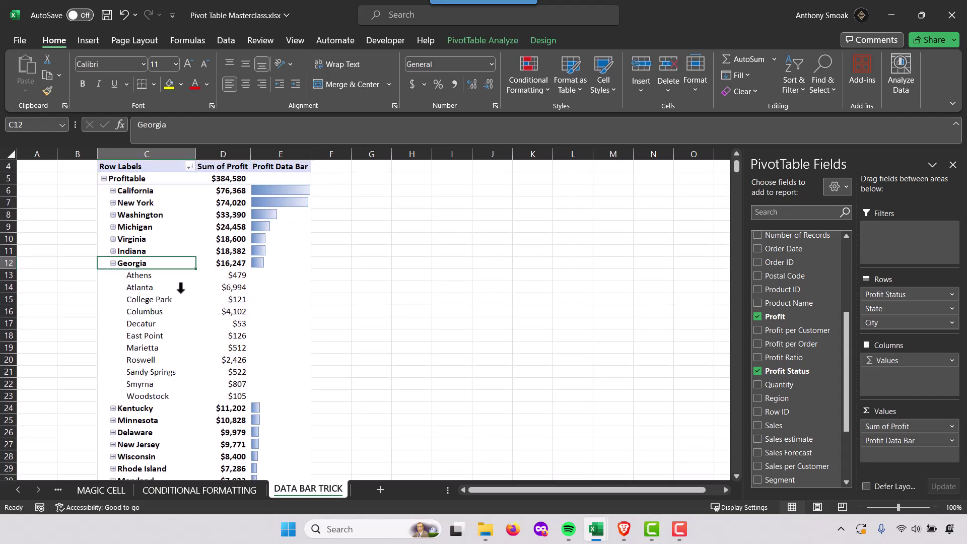
scroll(180, 287, "down", 1)
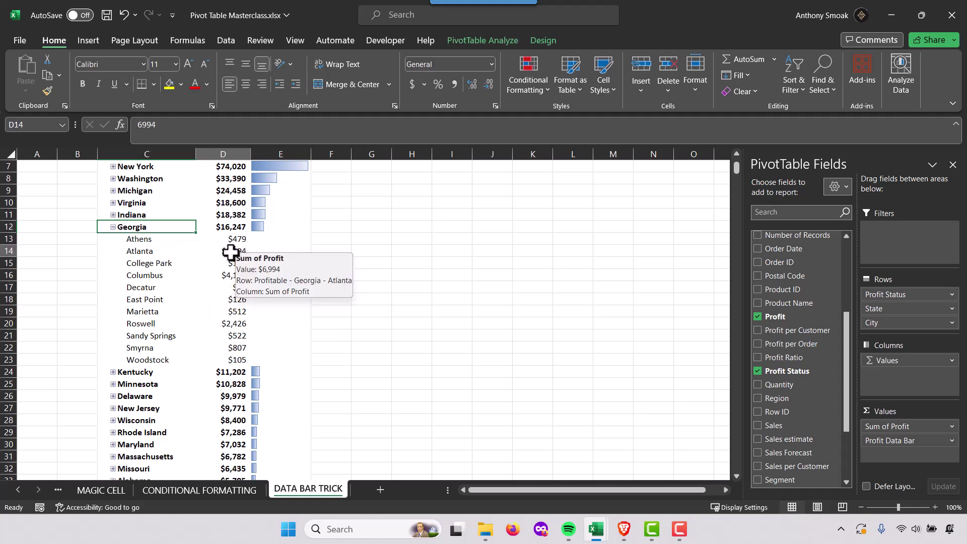
- Show the source records behind Atlanta's Sum of Profit on a new sheet and check the City column's filter values
double_click(231, 251)
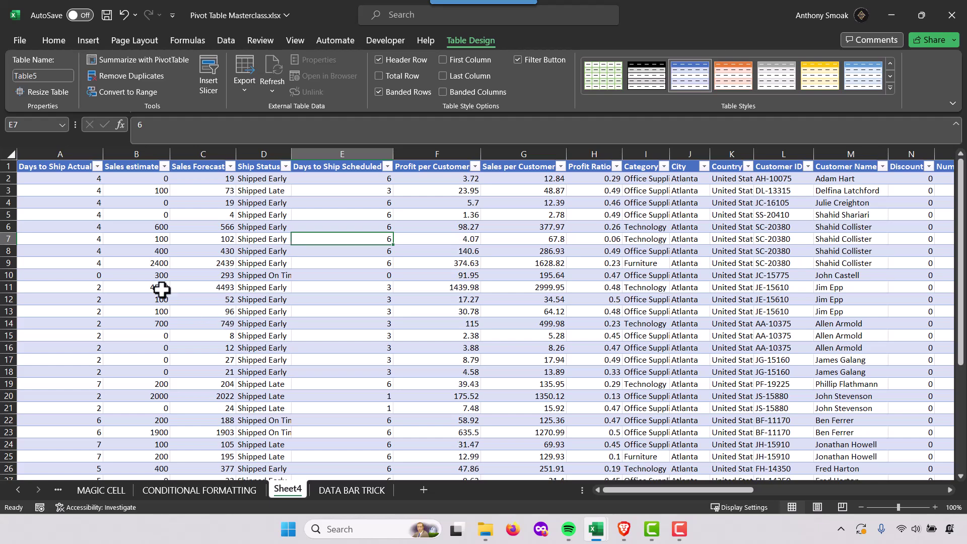
left_click(448, 250)
key("Right")
key("Right")
key("Right")
key("Right")
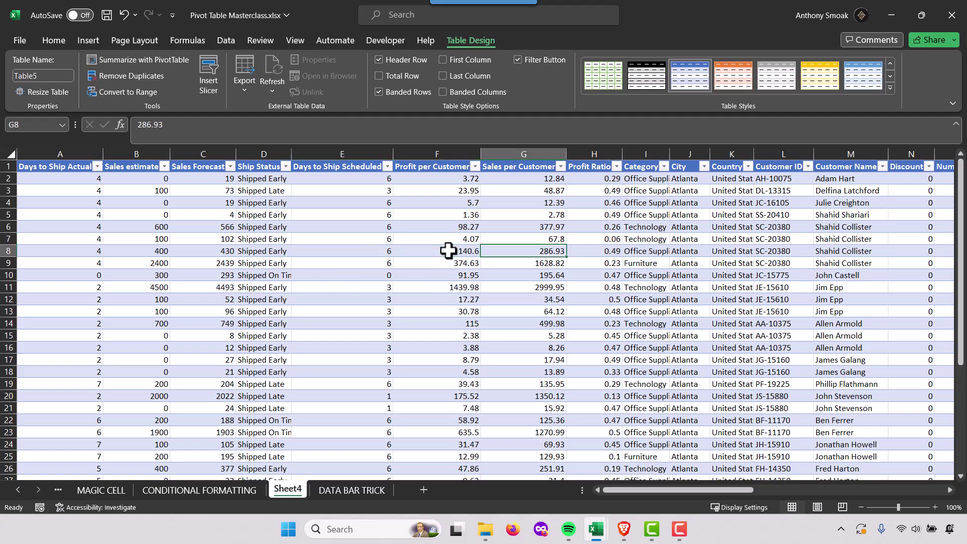
left_click(704, 166)
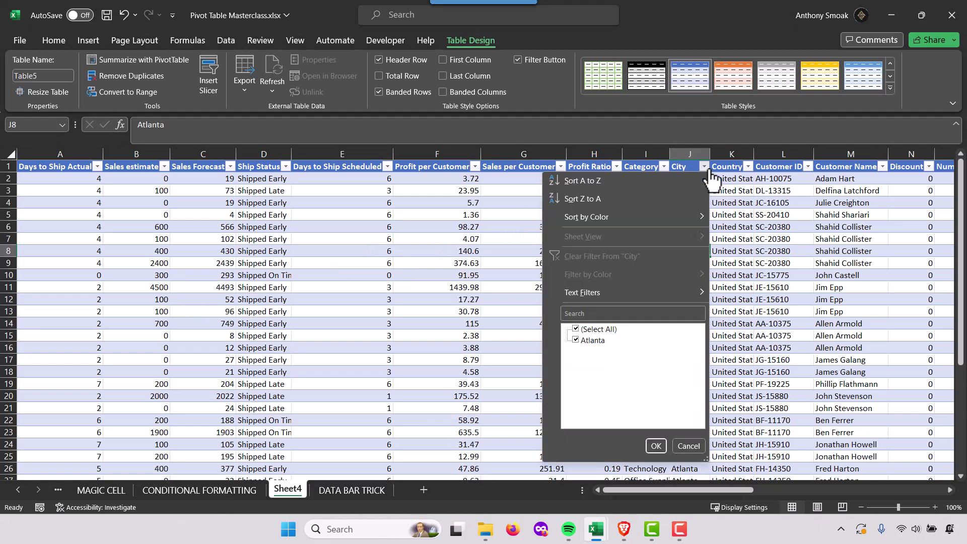
left_click(775, 316)
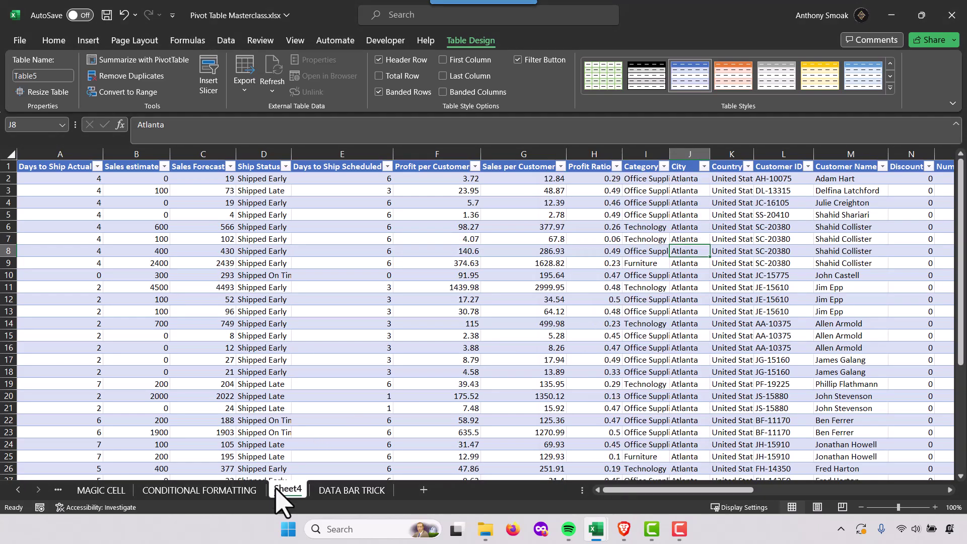
- Delete the Sheet4 drill-down sheet and collapse Georgia's cities in the PivotTable
right_click(284, 491)
left_click(324, 316)
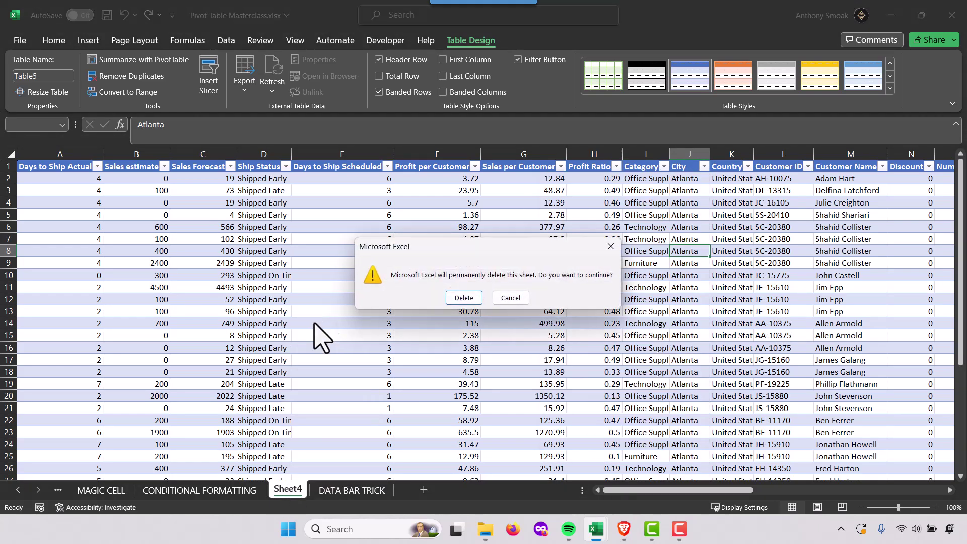
left_click(458, 298)
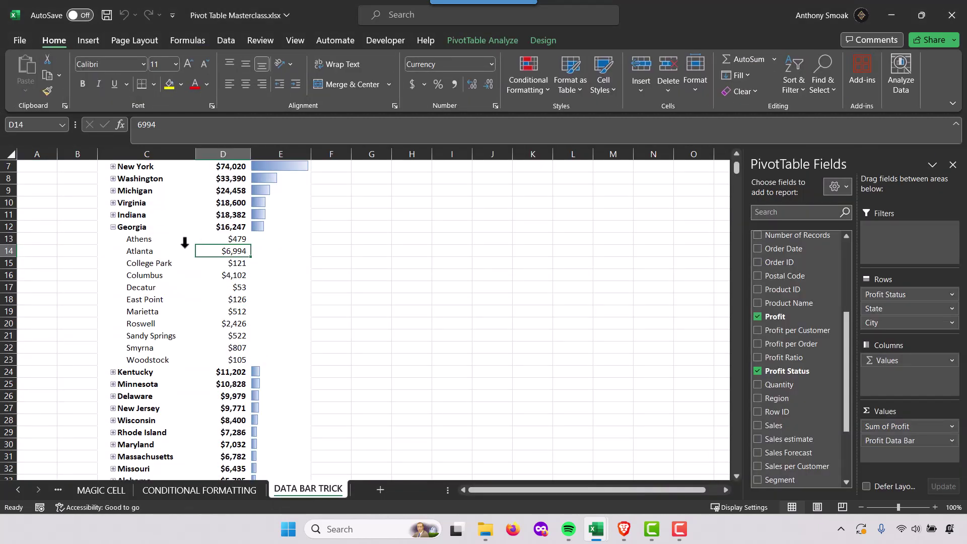
left_click(113, 227)
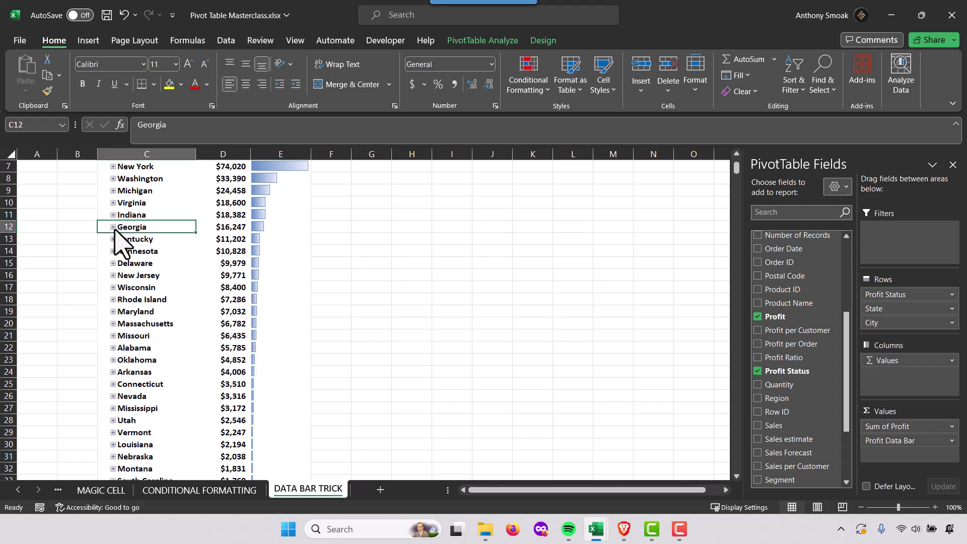
- Expand Georgia again and show the source records behind Atlanta's Sum of Profit on another new sheet
left_click(113, 227)
left_click(181, 251)
left_click(233, 252)
right_click(233, 252)
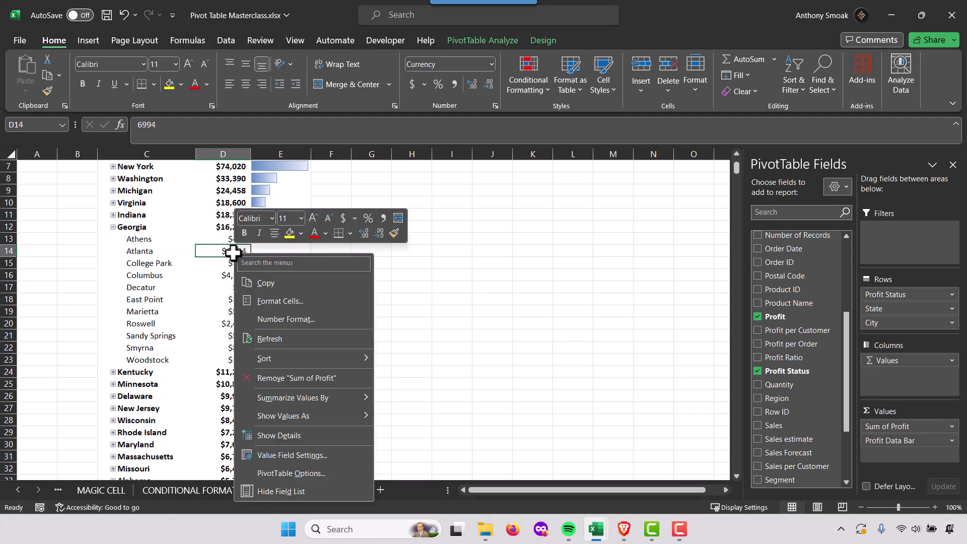
left_click(276, 436)
left_click(765, 243)
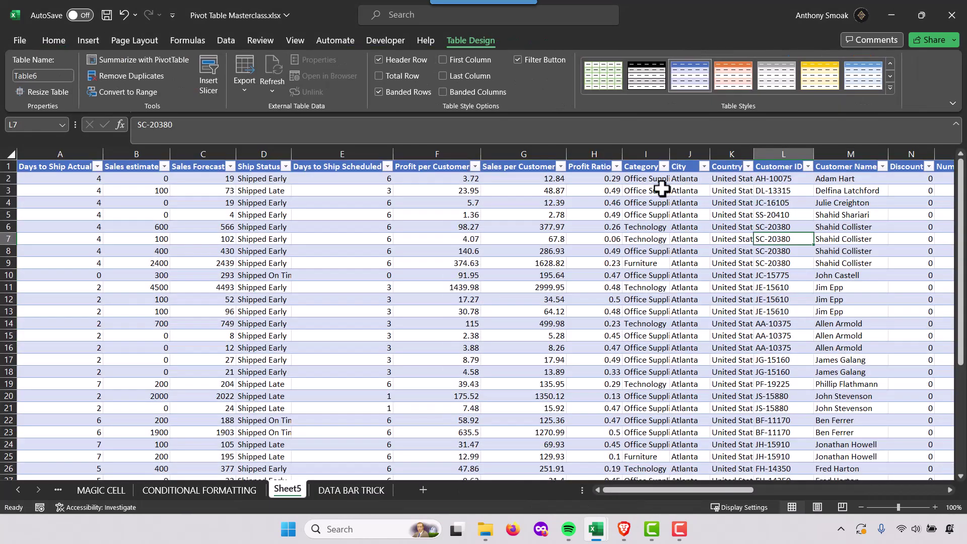
- Delete the Sheet5 drill-down sheet and collapse Georgia back to its state row
right_click(291, 489)
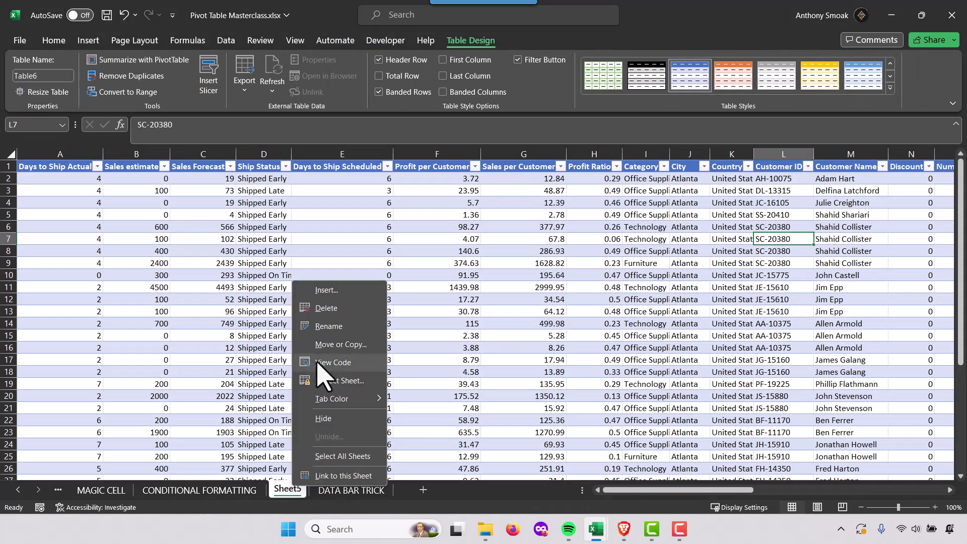
left_click(326, 308)
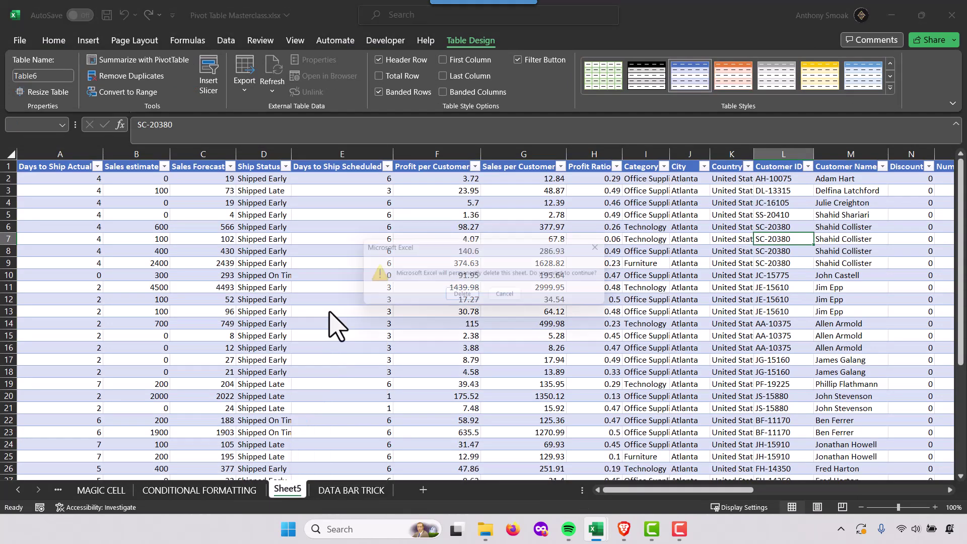
left_click(464, 297)
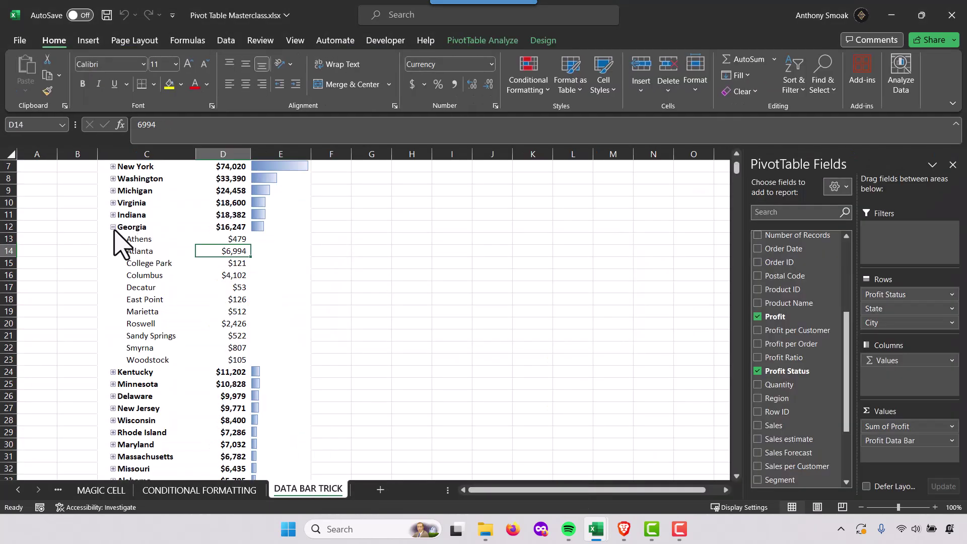
left_click(113, 227)
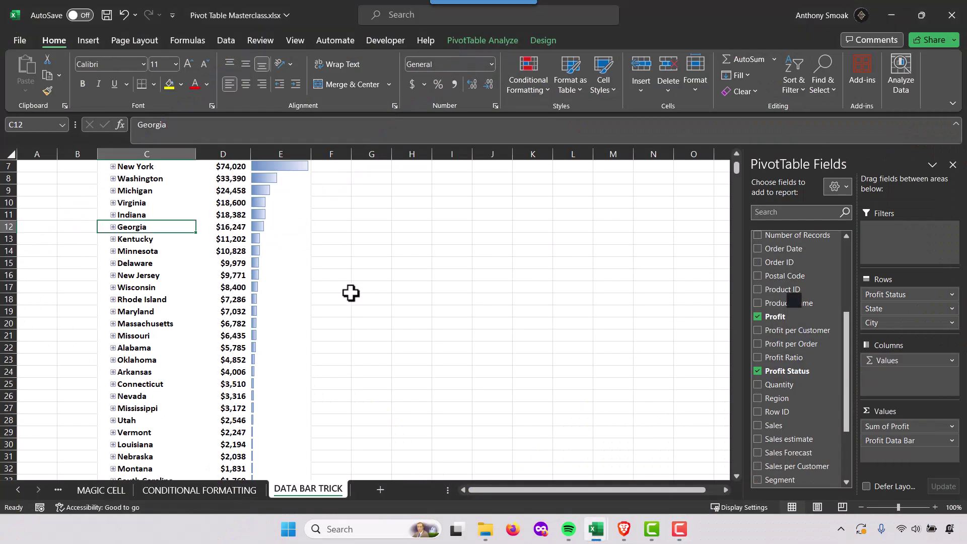
- Collapse and re-expand the Profitable group, and change the PivotTable's report layout to Outline Form
scroll(351, 293, "up", 2)
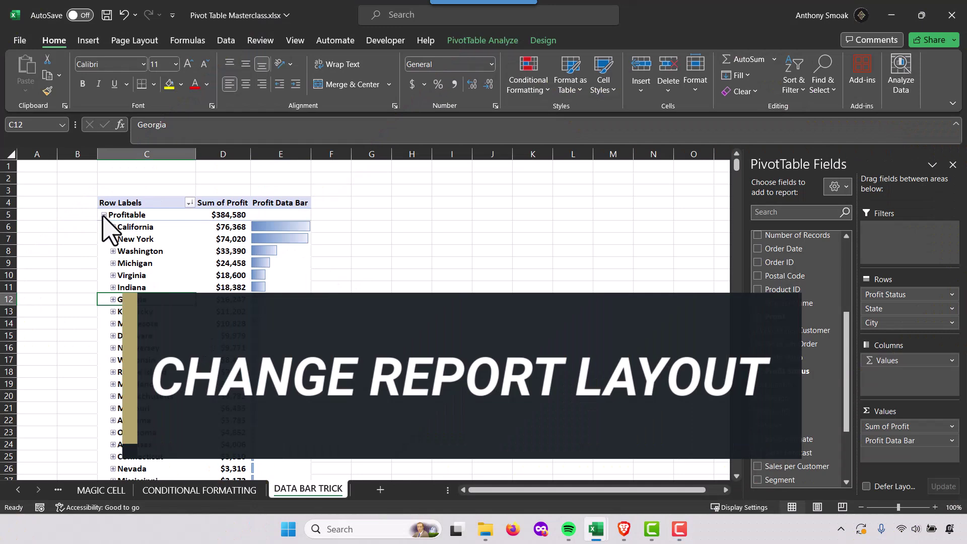
left_click(104, 215)
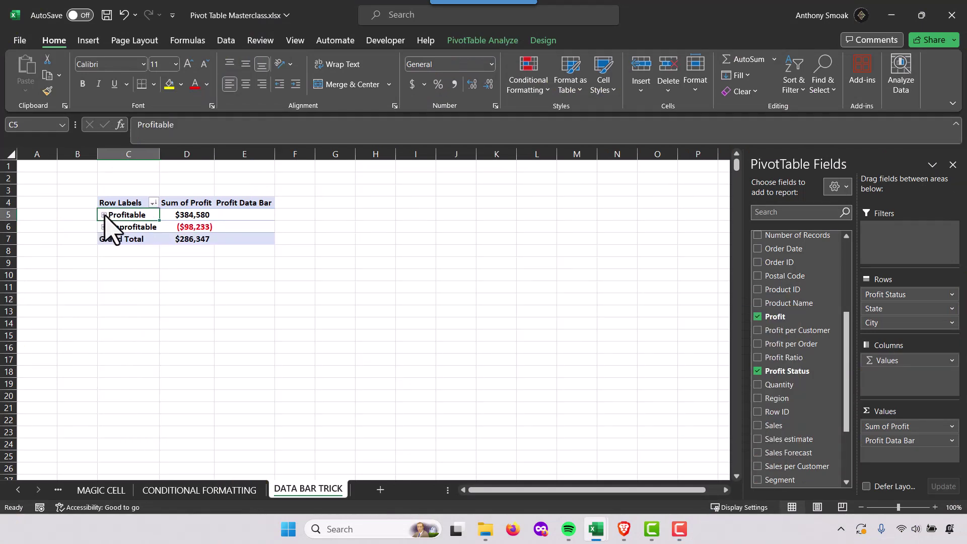
left_click(103, 215)
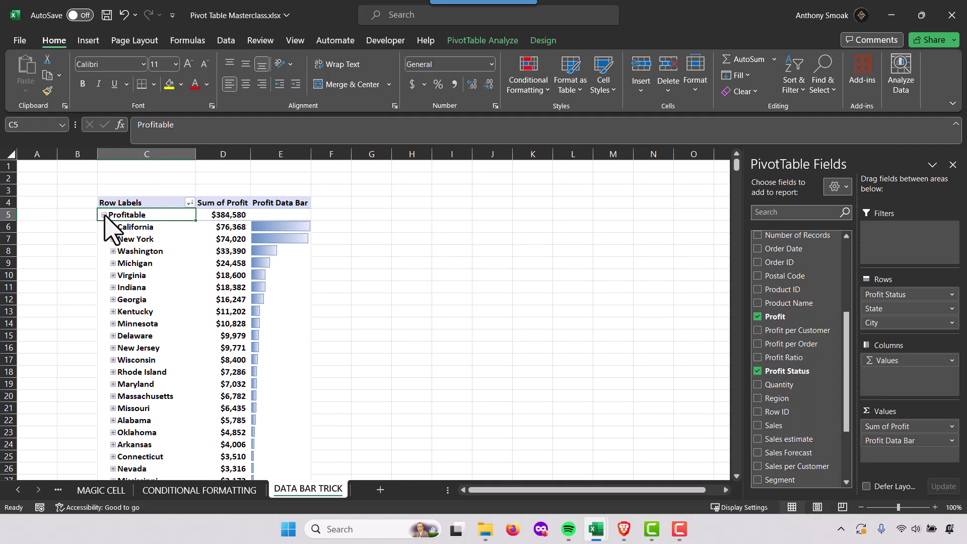
left_click(540, 41)
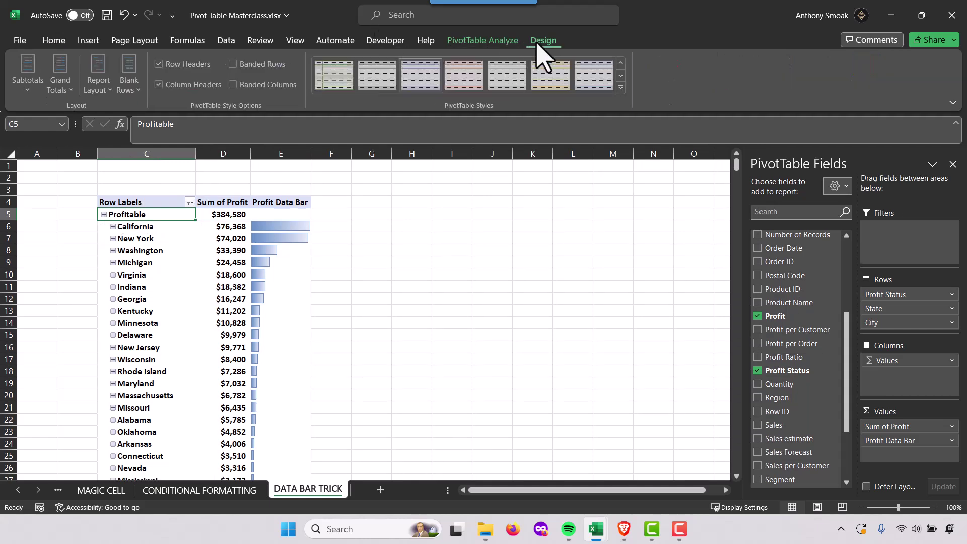
left_click(99, 89)
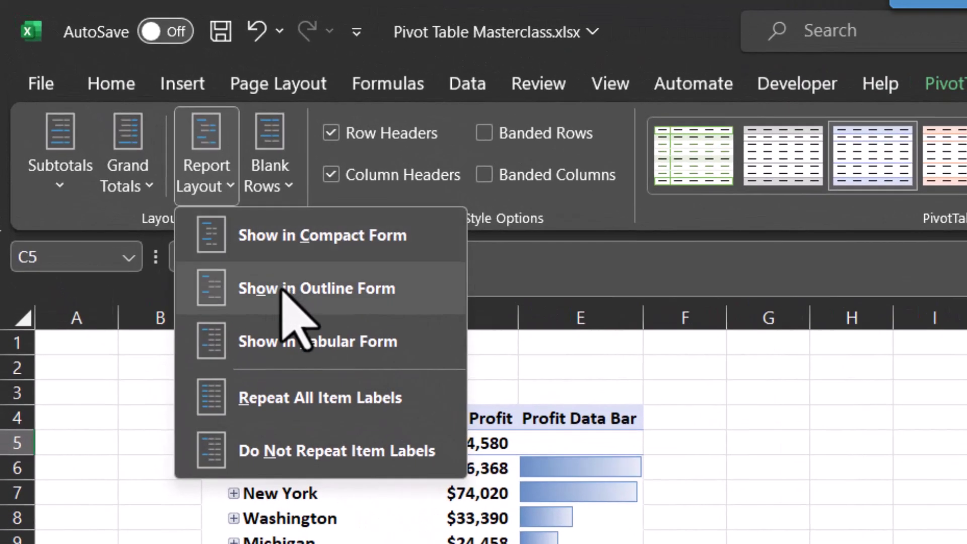
left_click(281, 291)
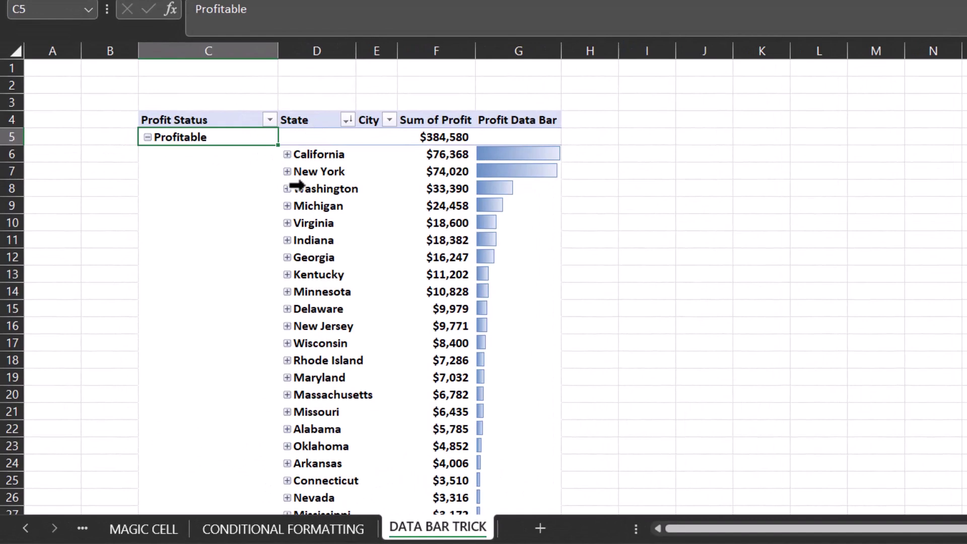
- Check the sort and filter options of the State field, and slightly widen the City column
scroll(260, 191, "down", 2)
scroll(267, 187, "up", 2)
left_click(347, 121)
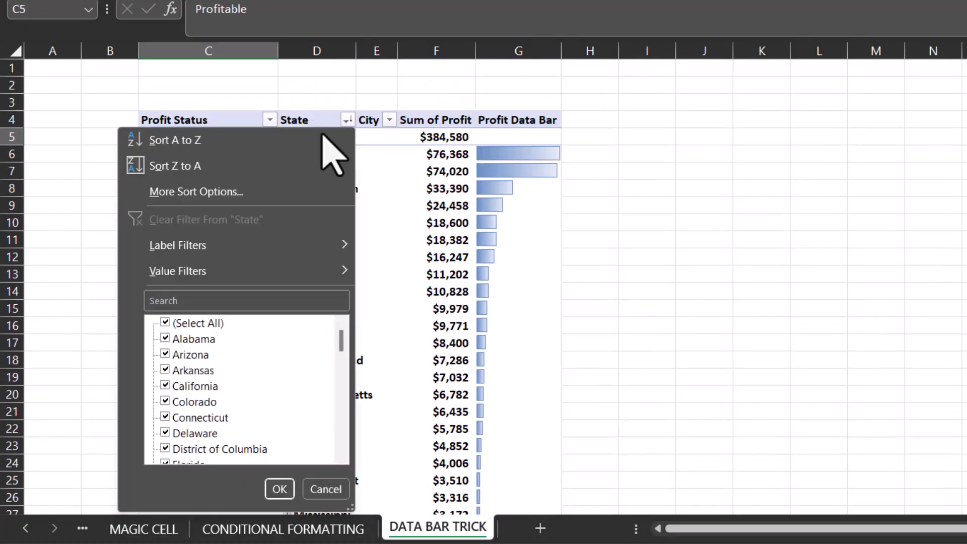
left_click(104, 133)
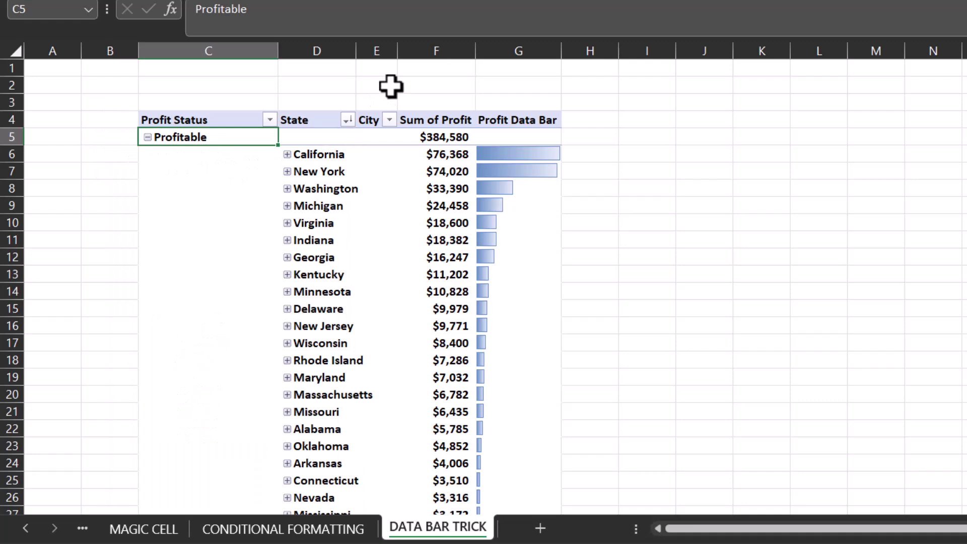
left_click_drag(397, 51, 416, 50)
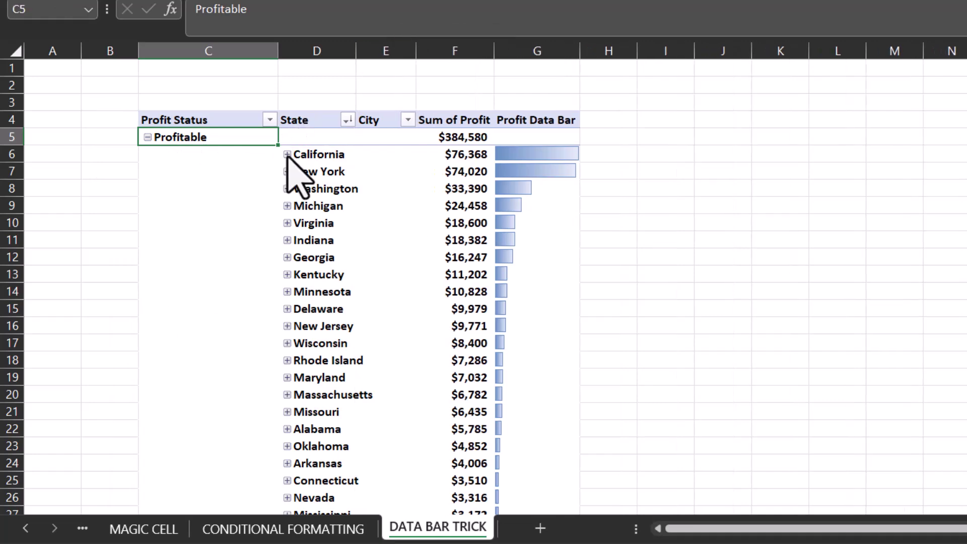
- Expand and collapse California, and expand Georgia to examine how its cities are laid out in Outline Form
left_click(287, 155)
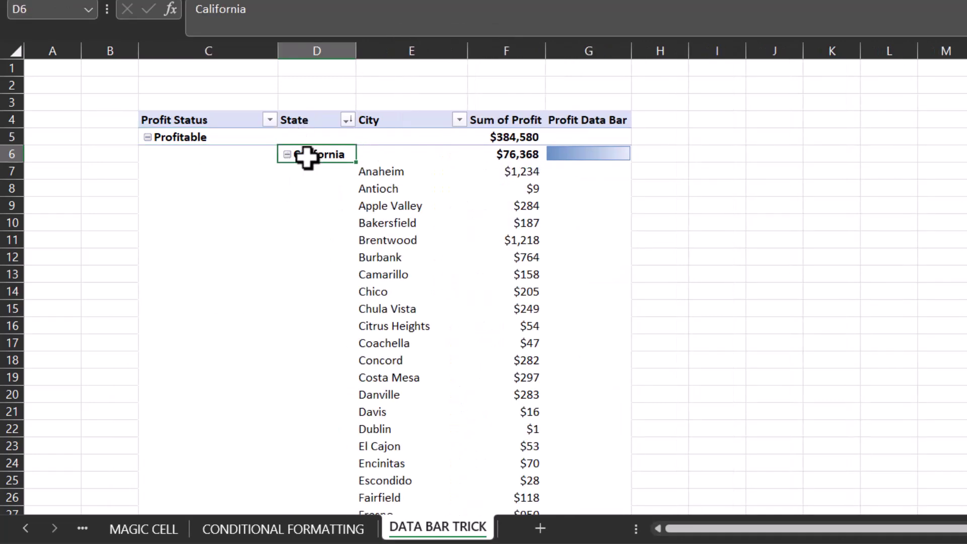
left_click(287, 154)
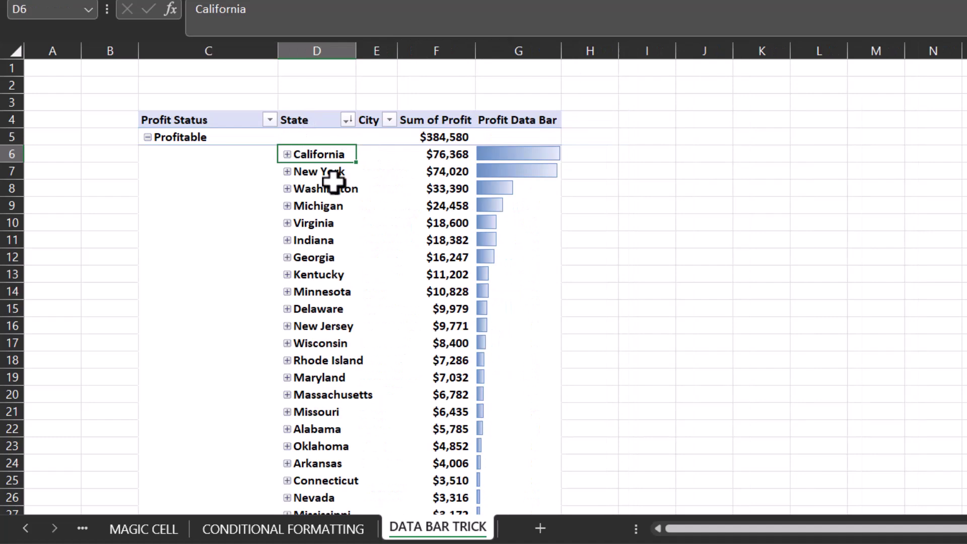
left_click(287, 257)
scroll(356, 309, "down", 2)
scroll(381, 223, "up", 2)
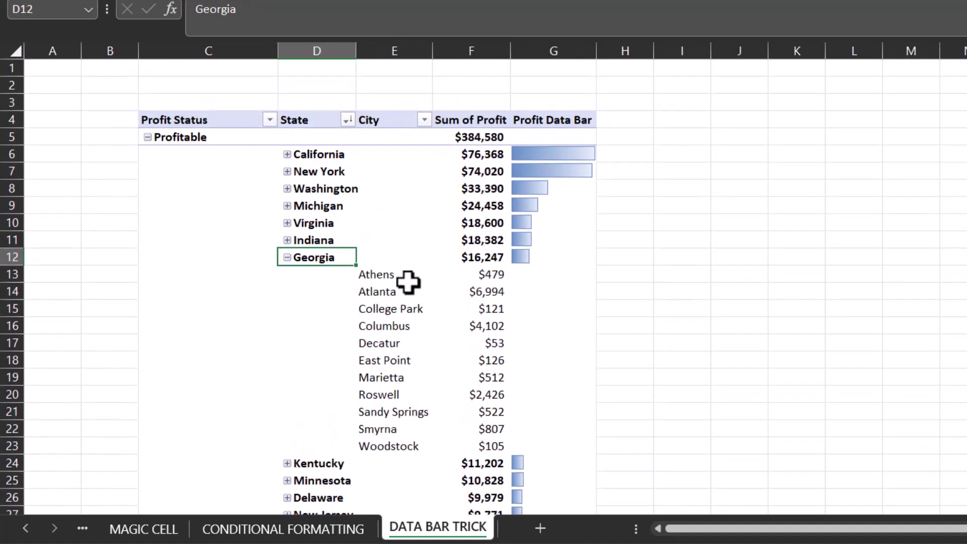
- Collapse Georgia's cities and return the PivotTable's report layout to Compact Form
left_click(287, 257)
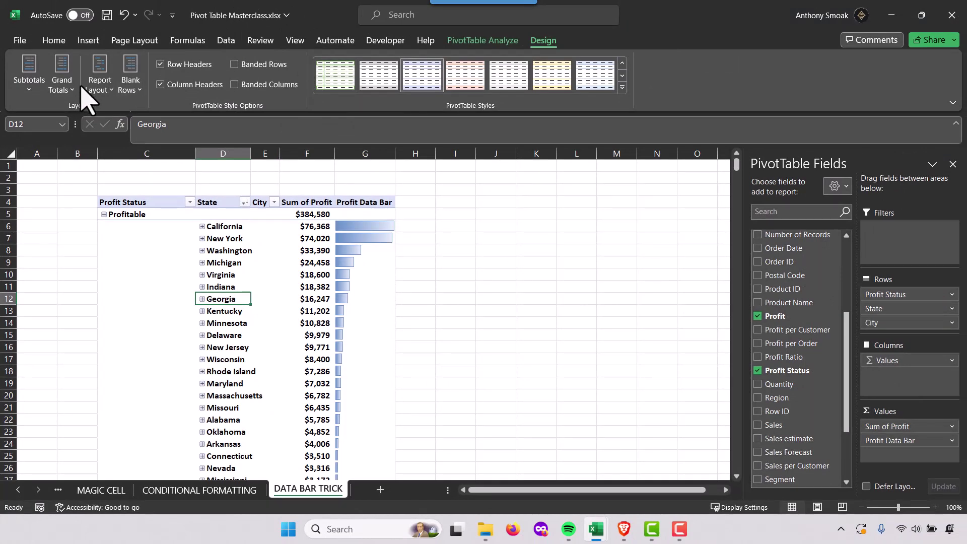
left_click(101, 90)
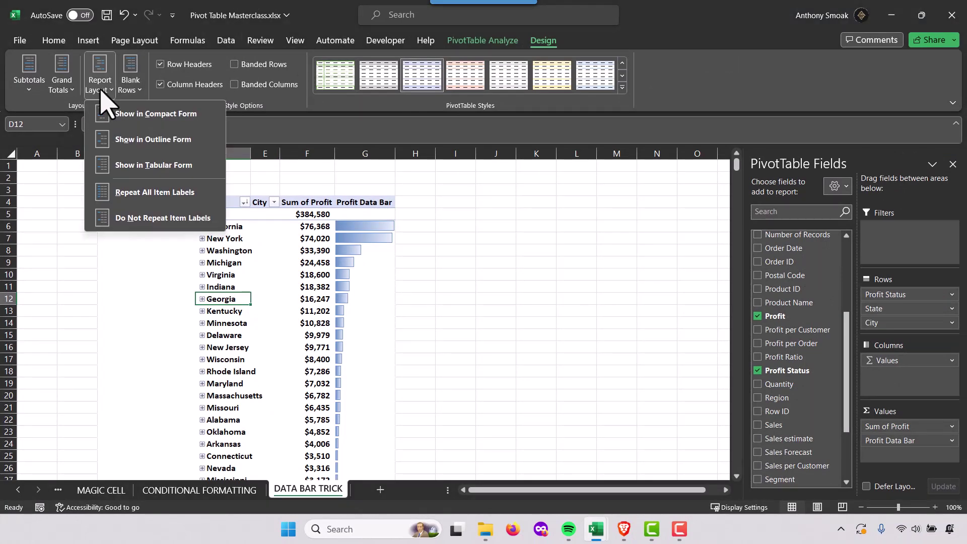
left_click(128, 121)
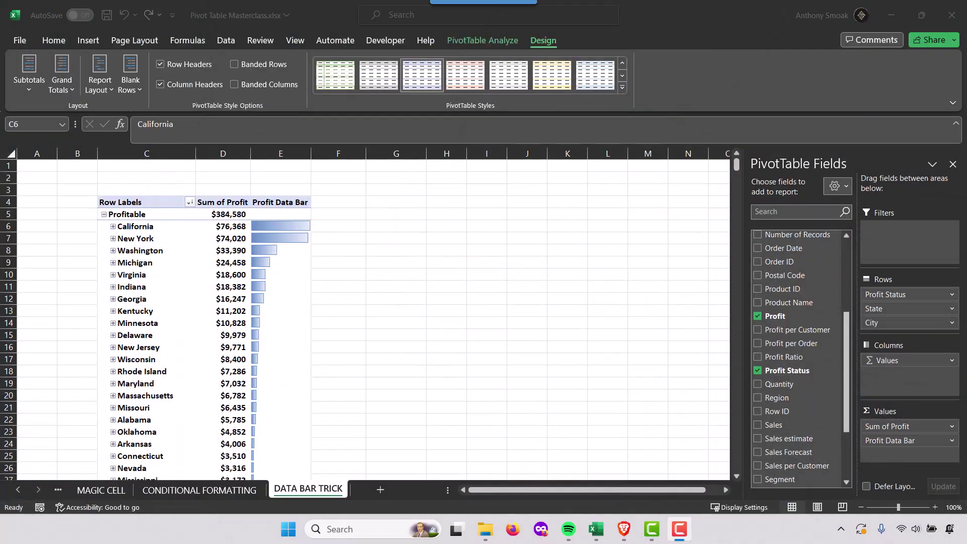
- In G6, enter a formula adding the Sum of Profit of California and Michigan through GETPIVOTDATA references to the PivotTable
left_click(402, 228)
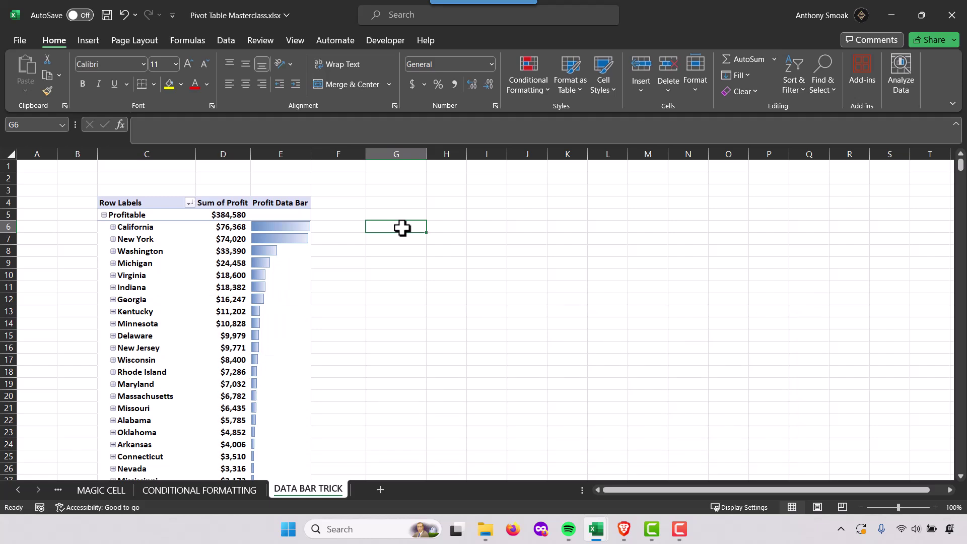
type("=")
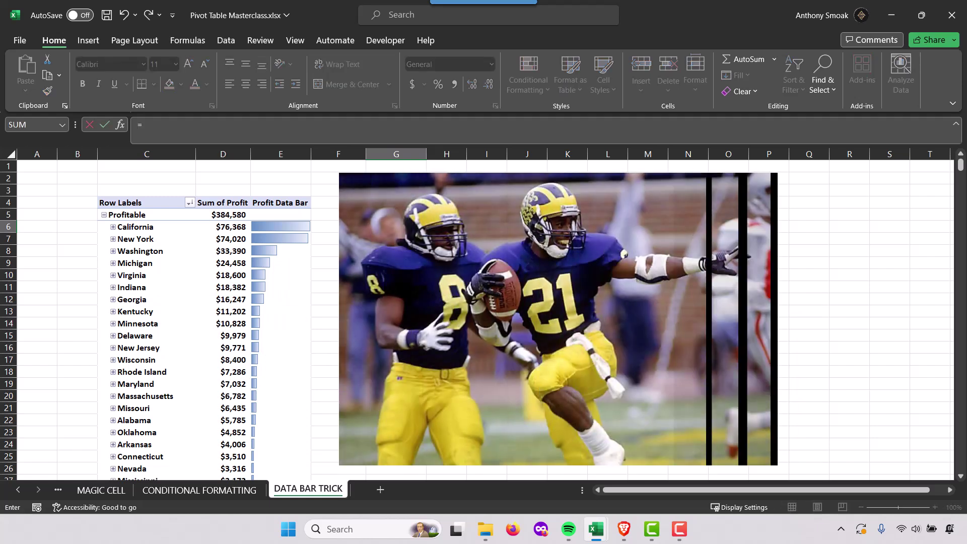
left_click(231, 227)
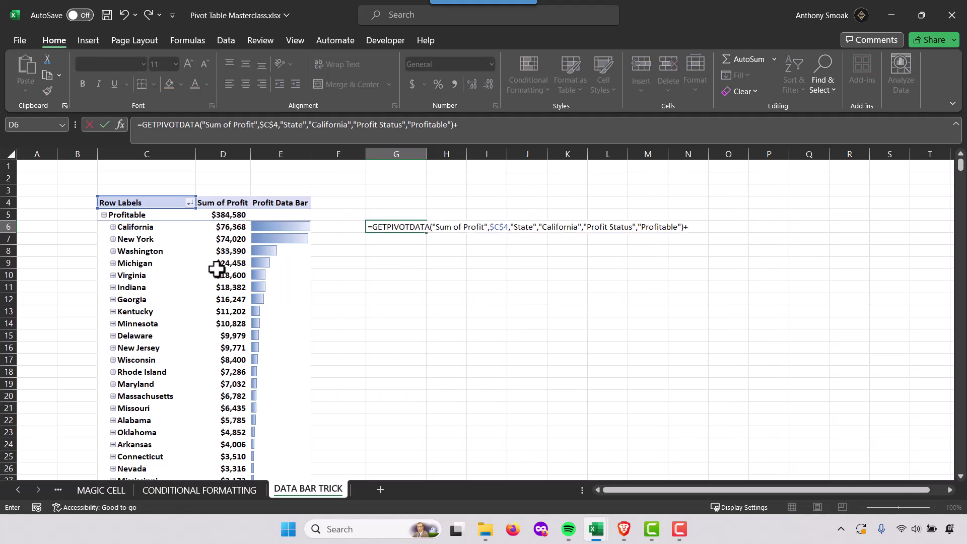
left_click(231, 264)
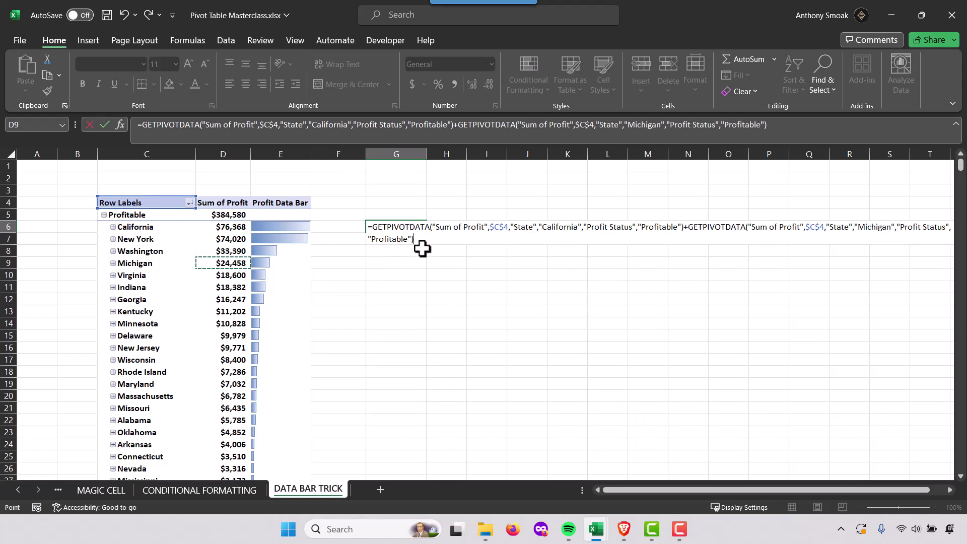
key("Return")
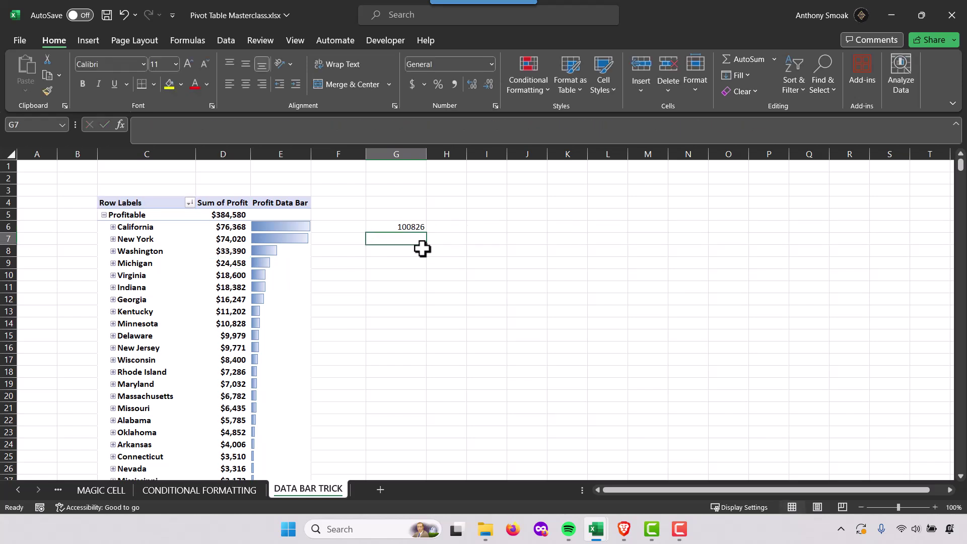
- Apply the Accounting number format in dollars to the formula cell G6
left_click(403, 227)
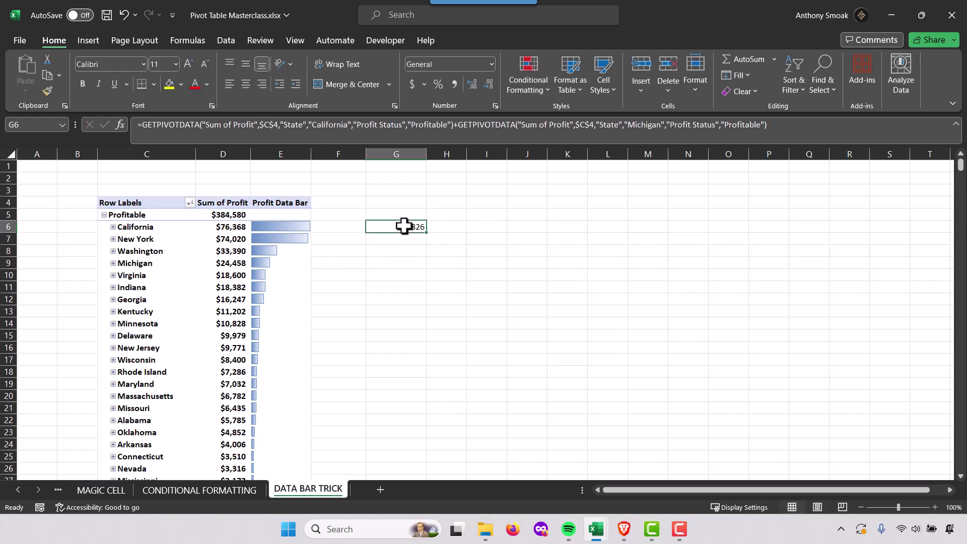
key("alt+h")
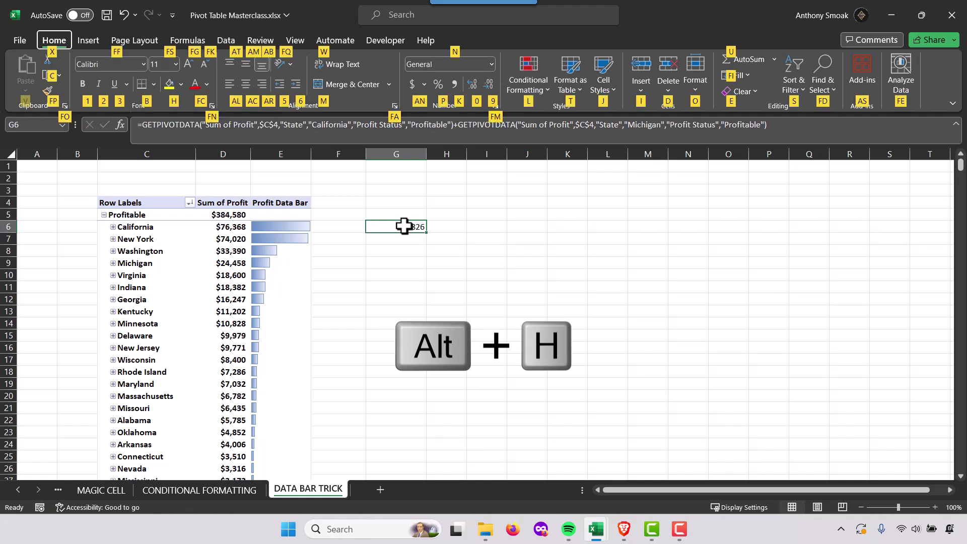
key("a")
key("n")
key("Return")
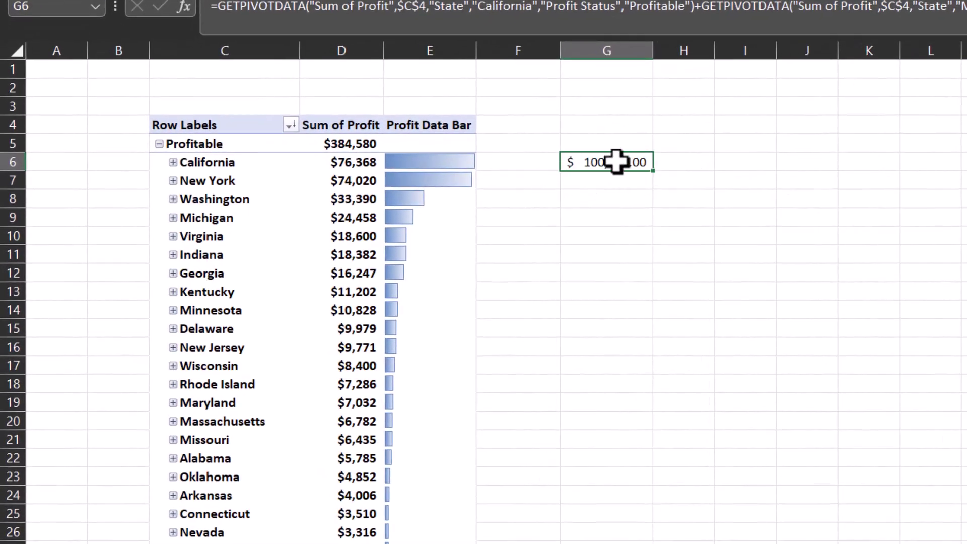
- Expand and collapse California's cities to check the result in G6, and inspect that cell's GETPIVOTDATA formula
left_click(172, 162)
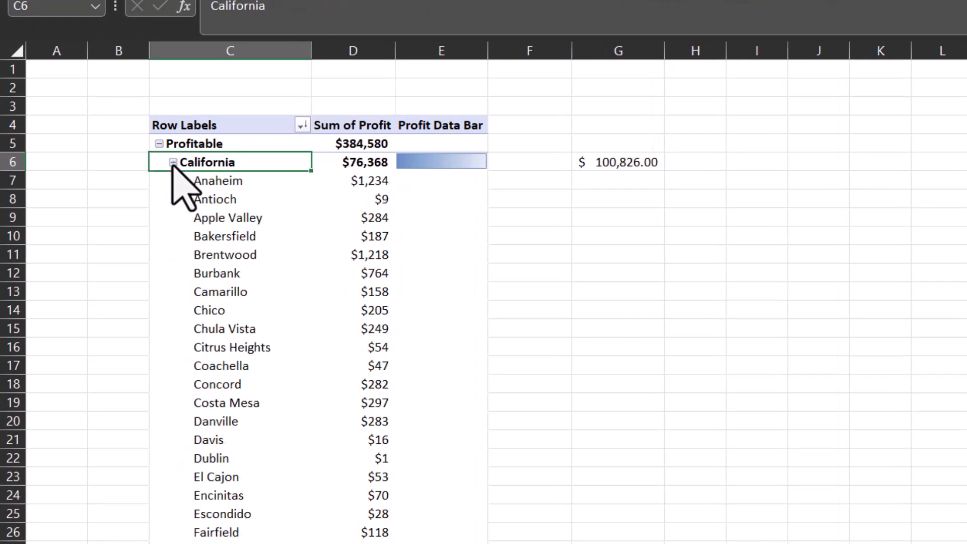
left_click(172, 162)
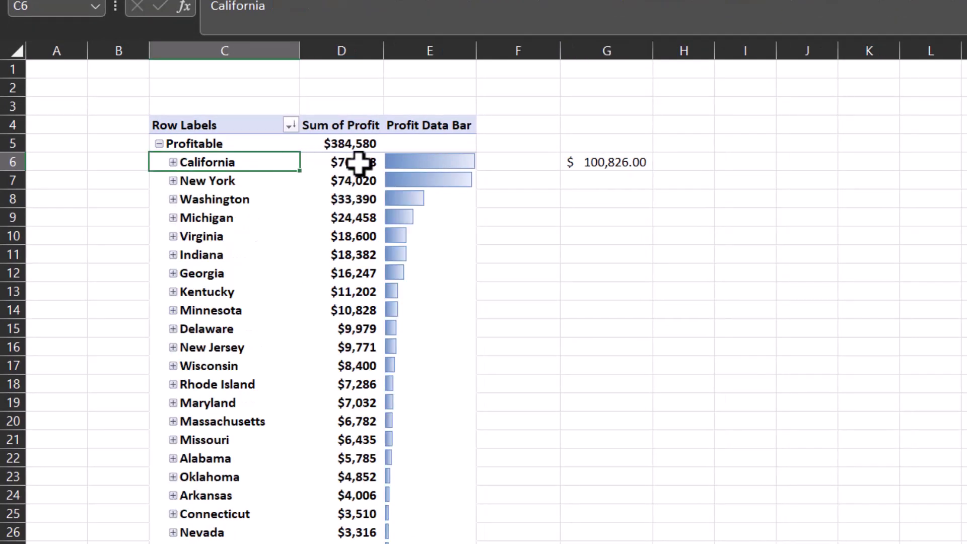
left_click(615, 164)
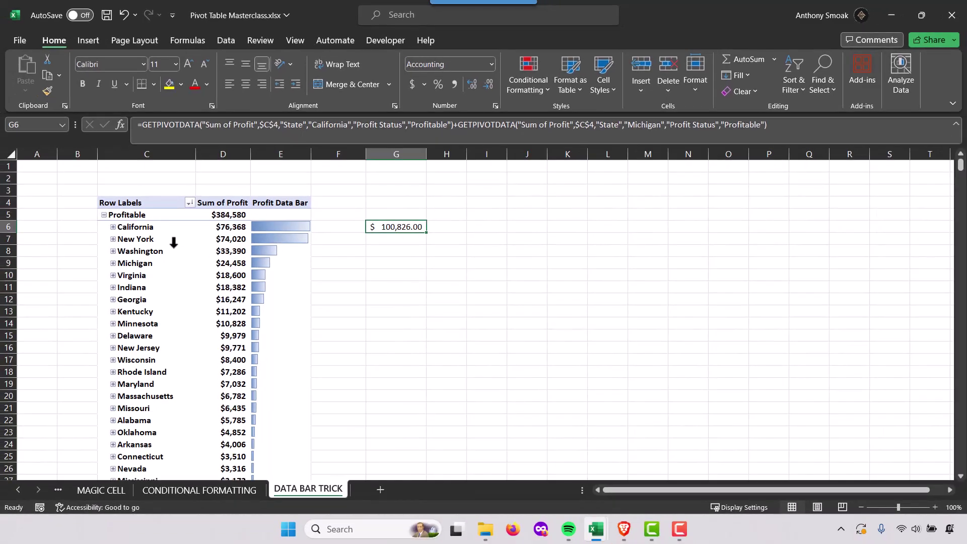
- Turn off Generate GetPivotData for the PivotTable
left_click(80, 332)
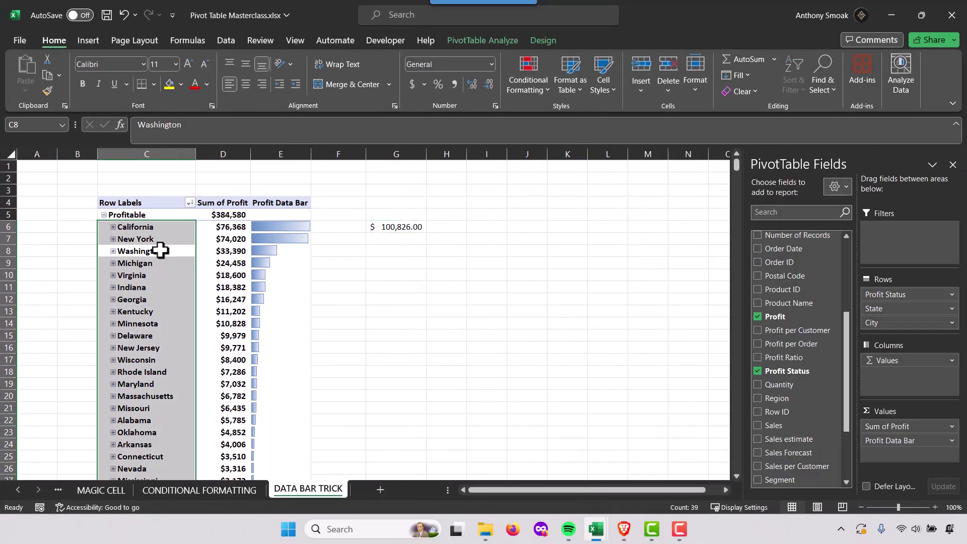
left_click(488, 44)
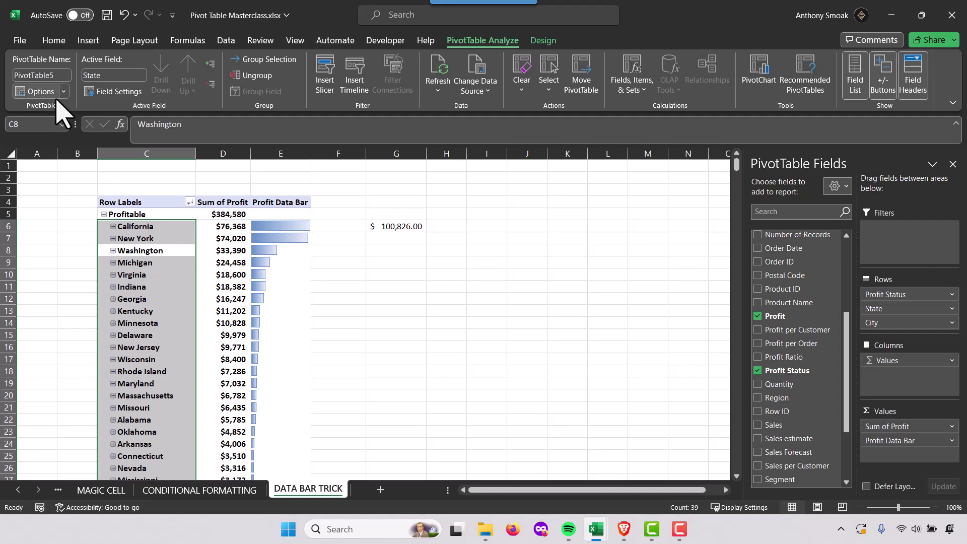
left_click(64, 92)
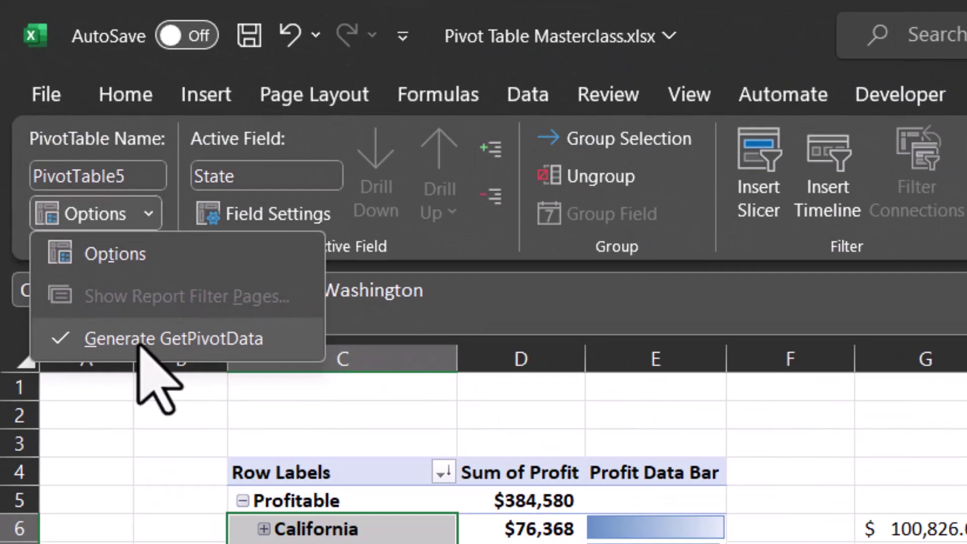
left_click(166, 412)
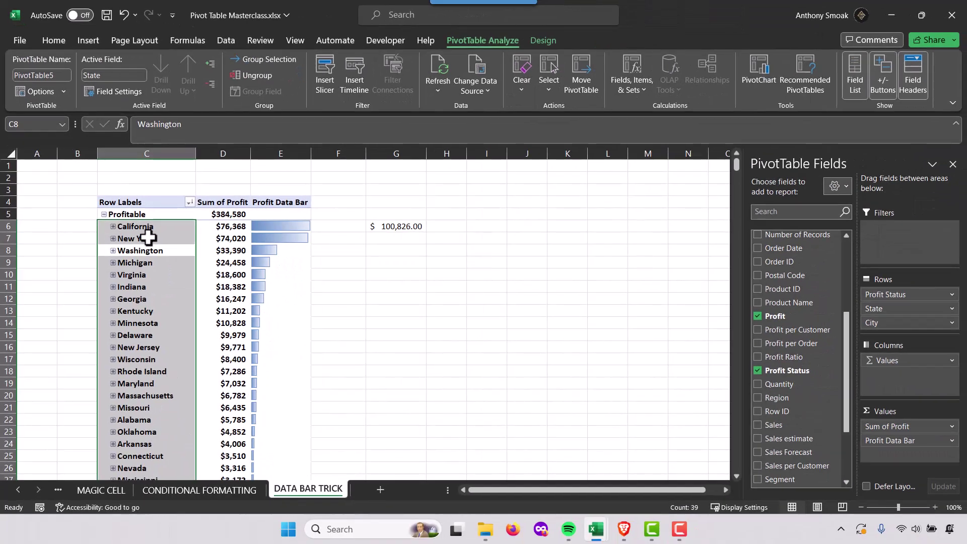
- Collapse and re-expand the Profitable group to see how the GETPIVOTDATA formula in G6 responds
left_click(104, 214)
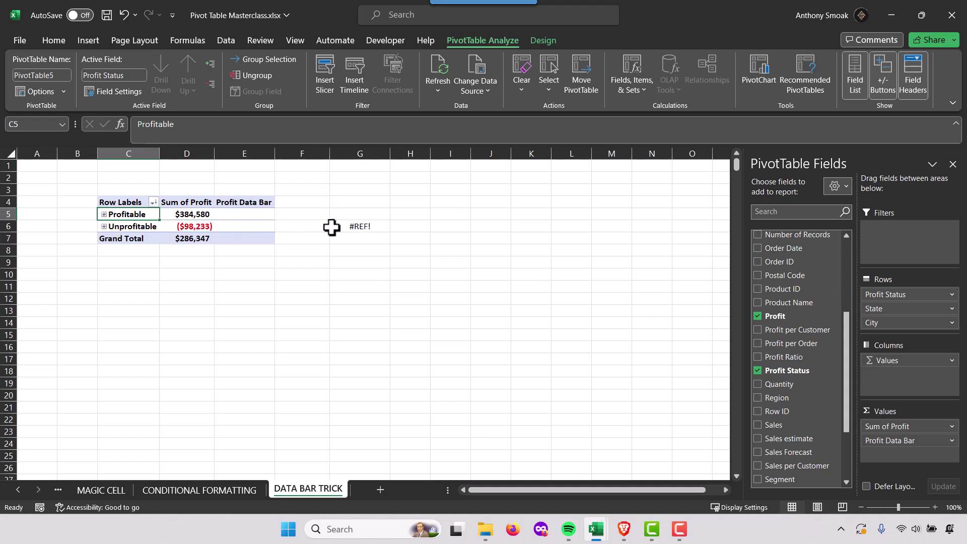
left_click(103, 214)
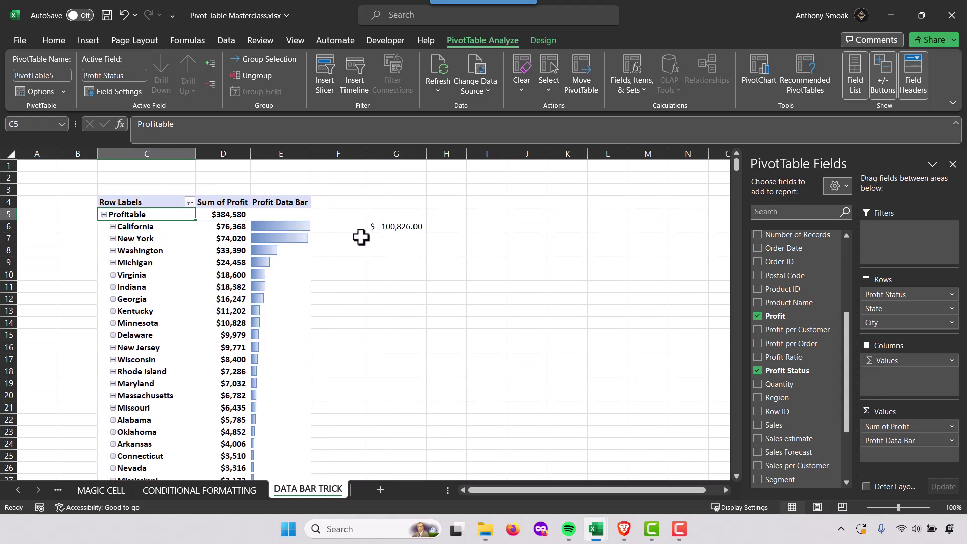
left_click(406, 230)
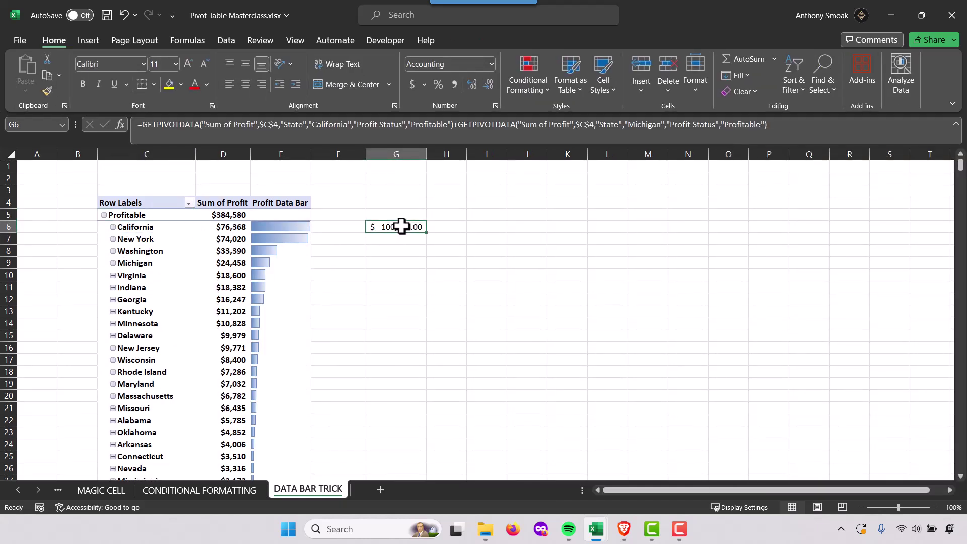
- In G8, enter the formula =D6+D9 to add California's and Michigan's Sum of Profit through plain cell references
left_click(395, 250)
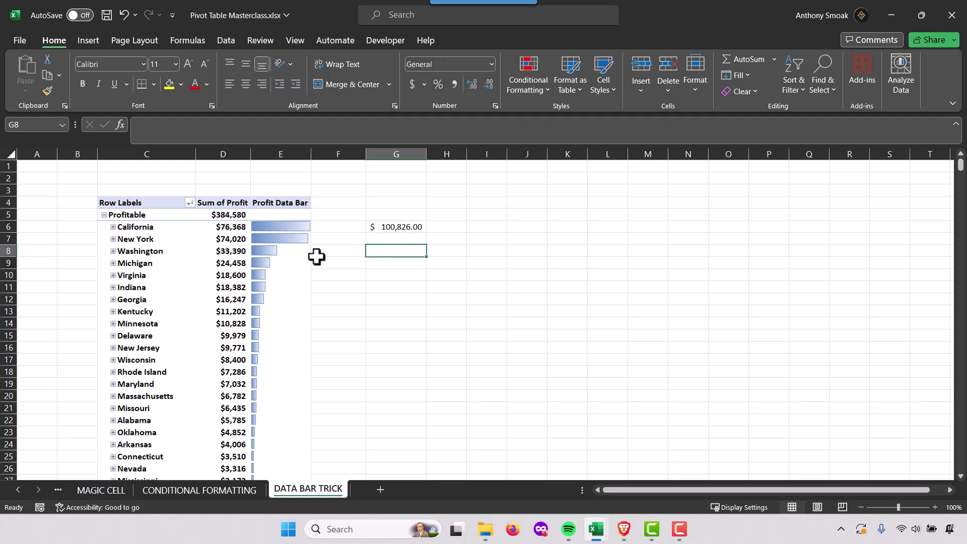
type("=")
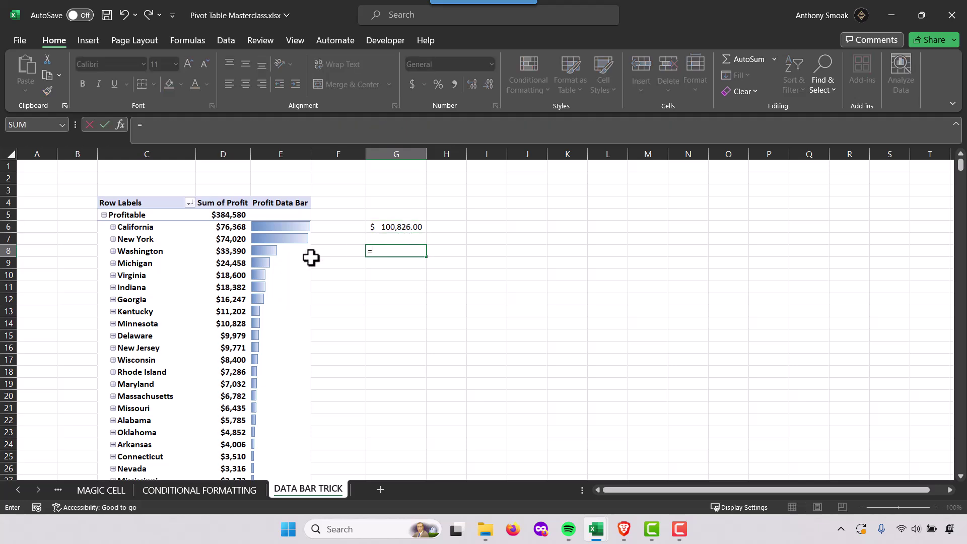
left_click(232, 227)
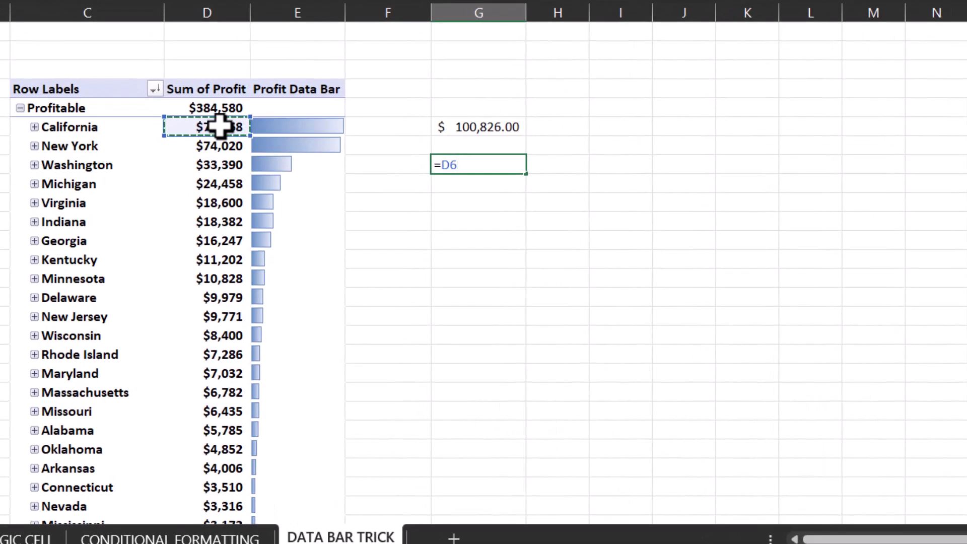
type("+")
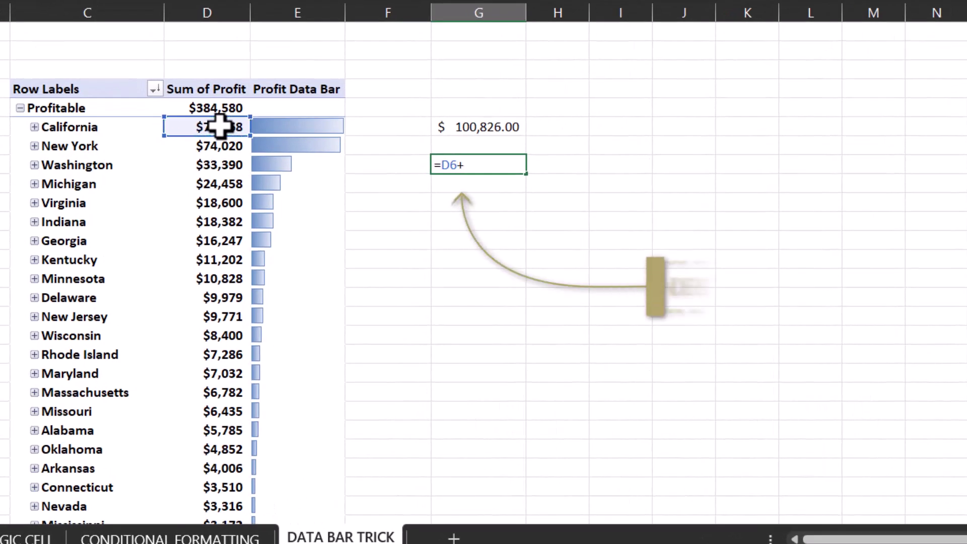
left_click(218, 184)
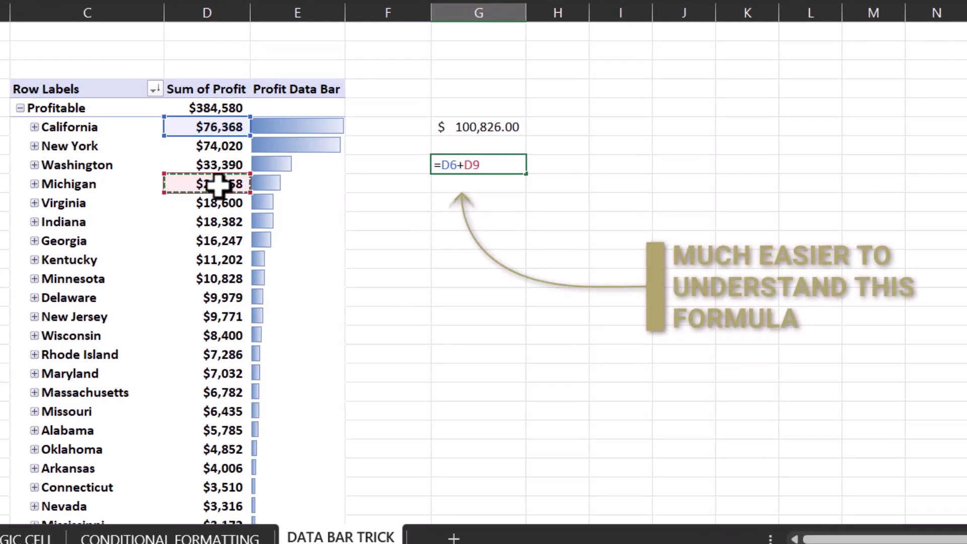
key("Return")
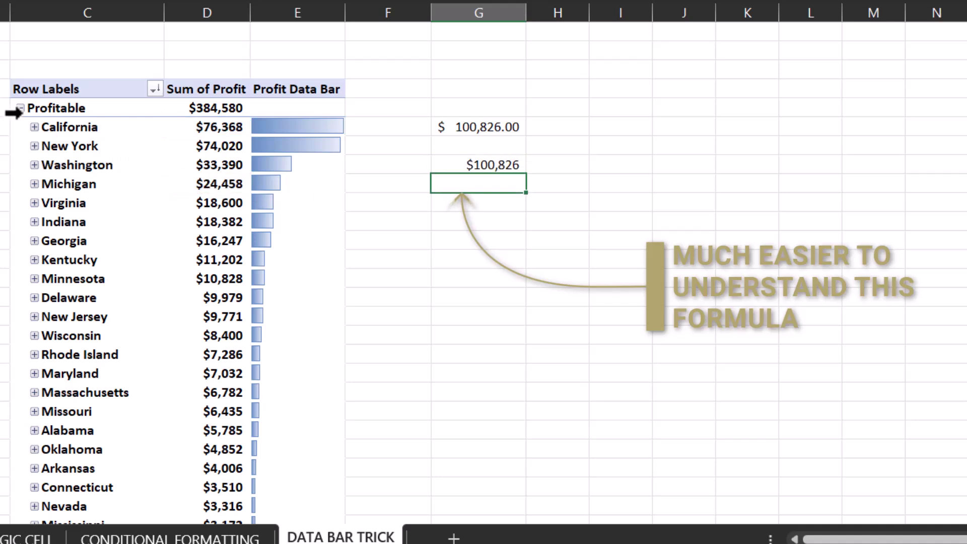
- Collapse the Profitable group and inspect which cells the formula in G8 references, comparing it with G6
left_click(20, 108)
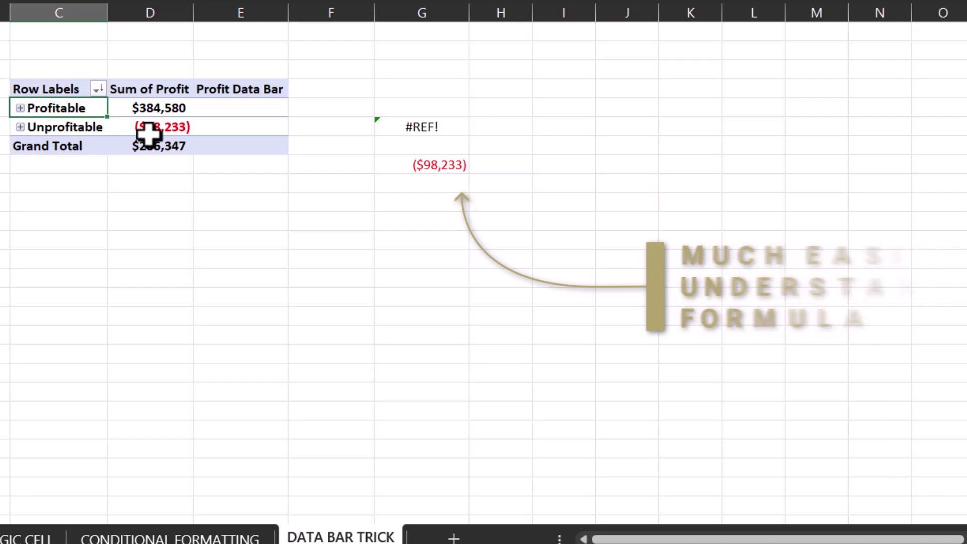
mouse_move(151, 130)
left_click(441, 169)
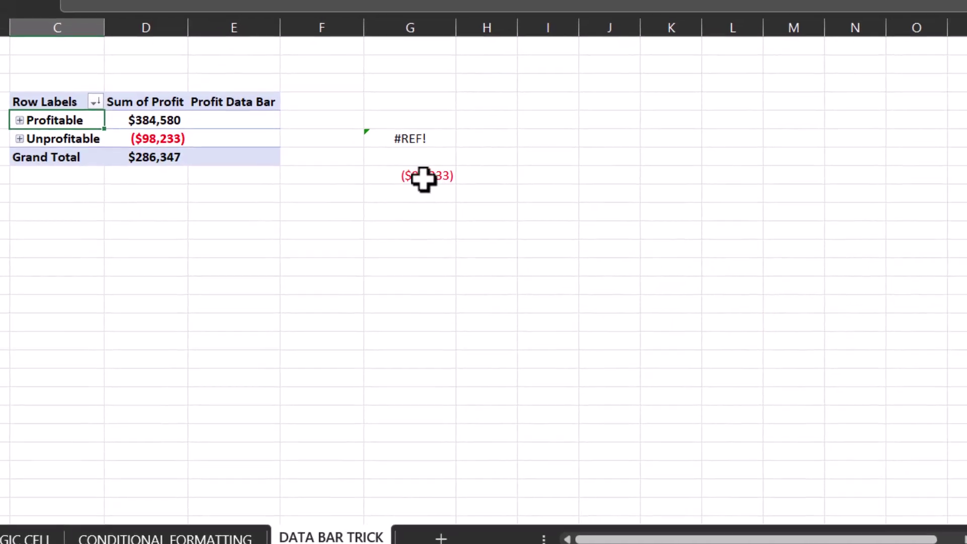
left_click(178, 36)
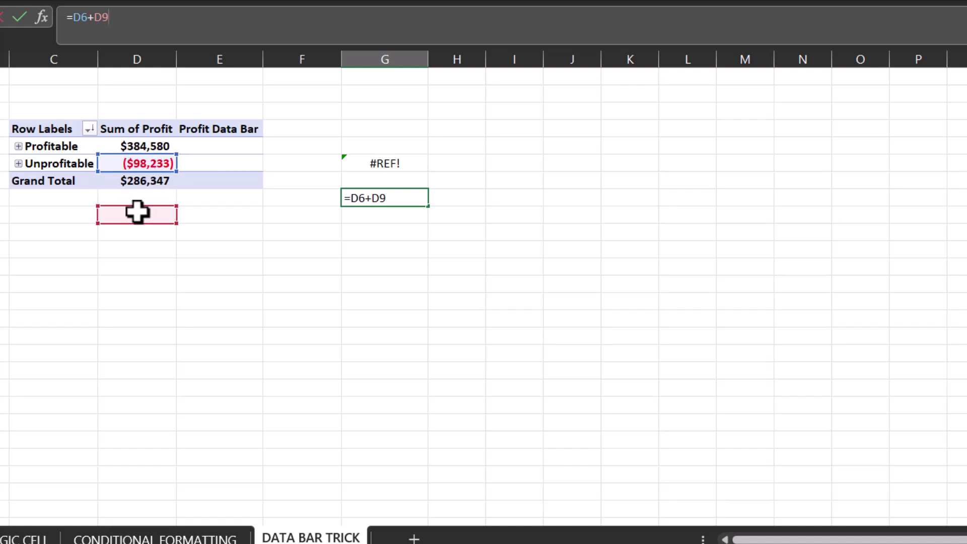
type("`")
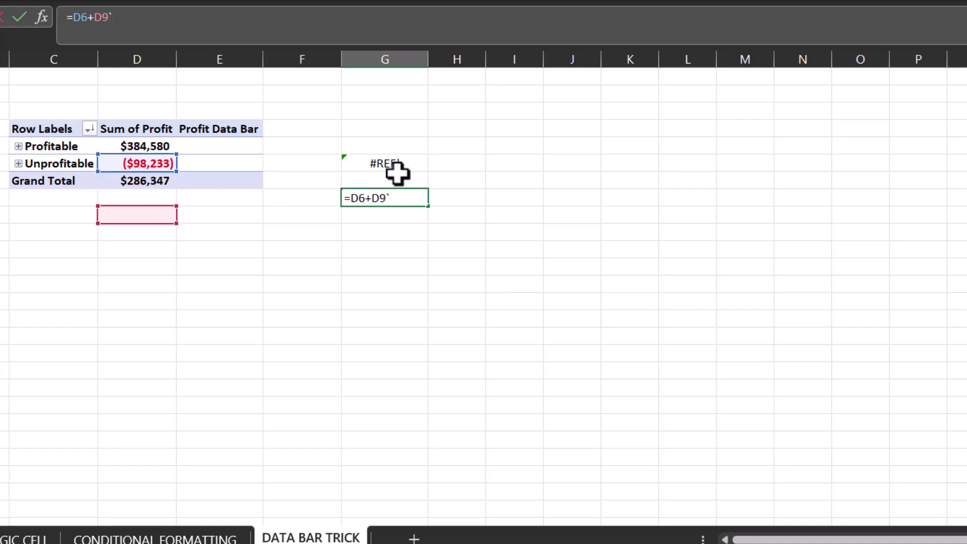
key("Escape")
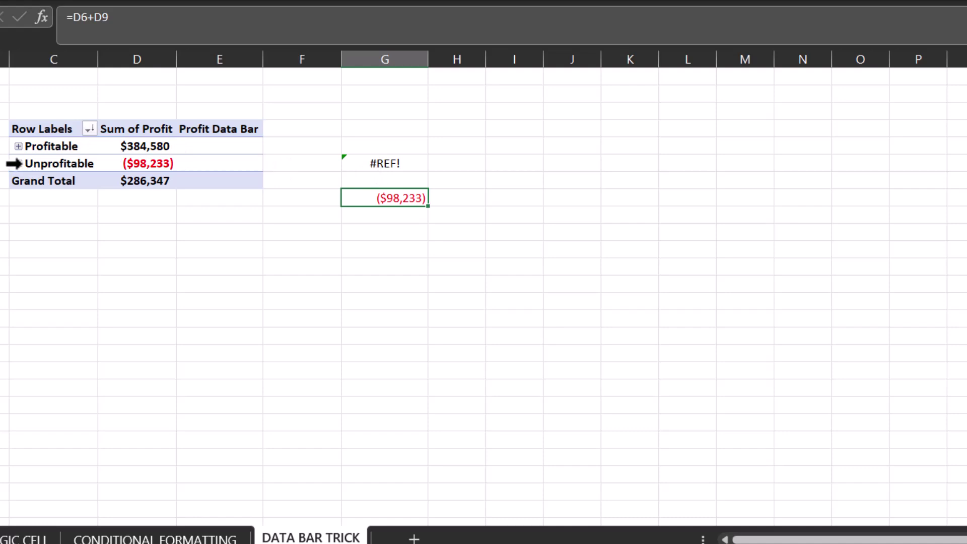
left_click(131, 19)
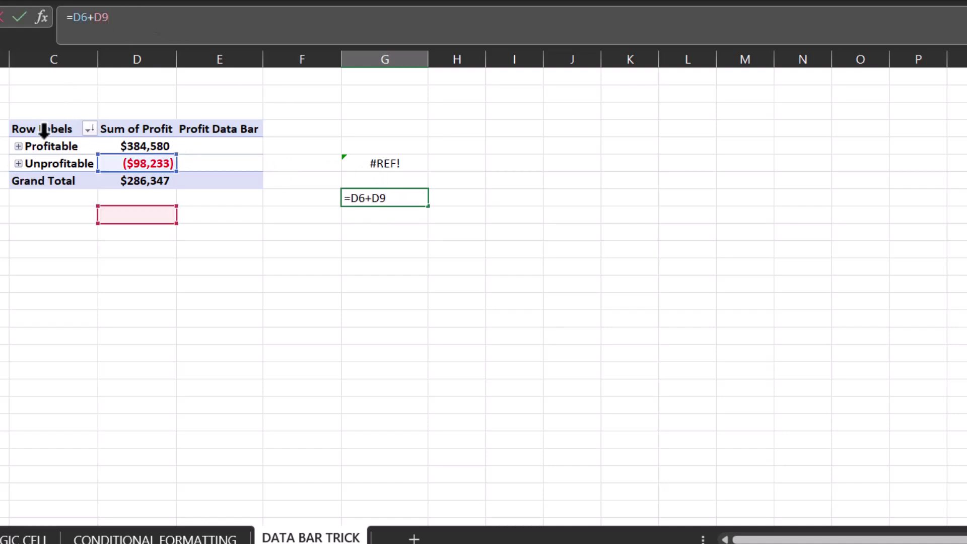
key("Escape")
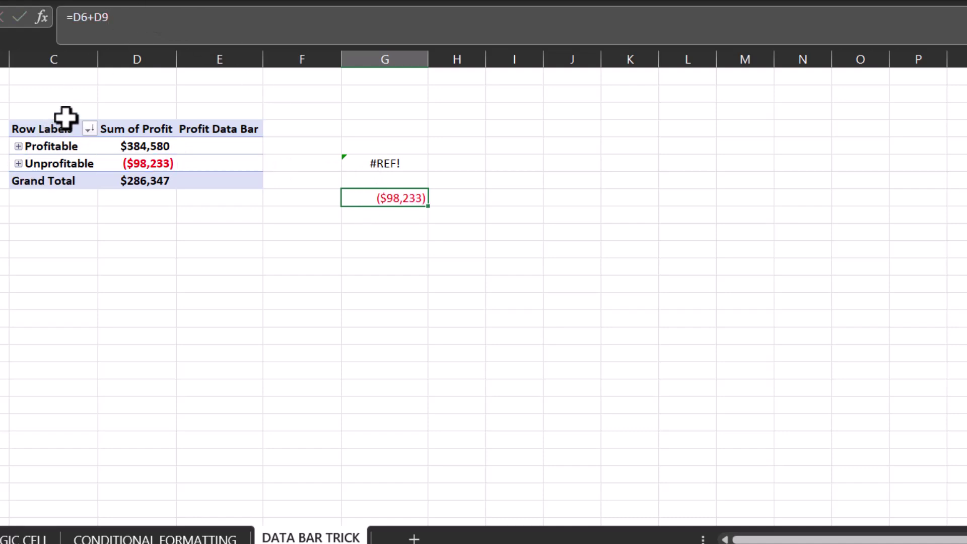
left_click(388, 163)
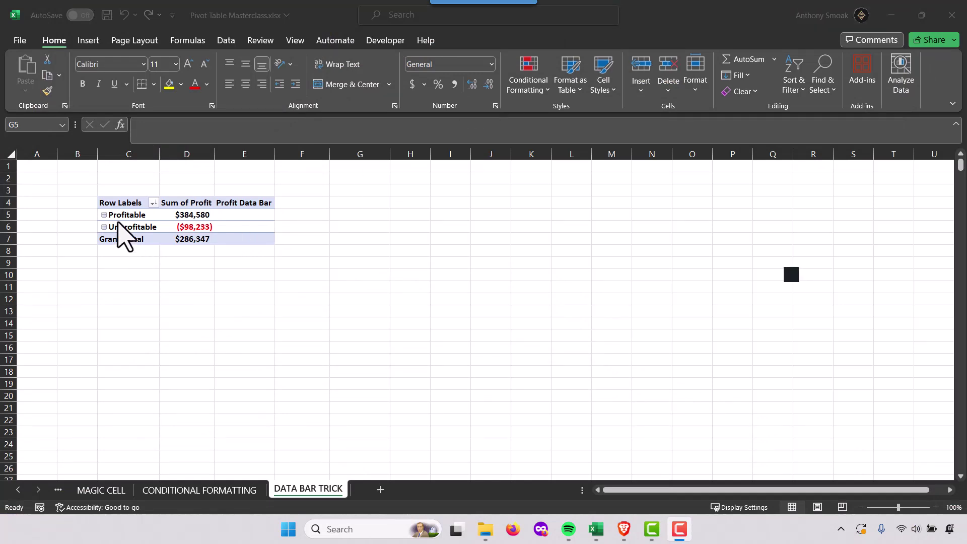
- Move the Profit Status field from the PivotTable's Rows to its Filters area and review the state list
left_click(138, 207)
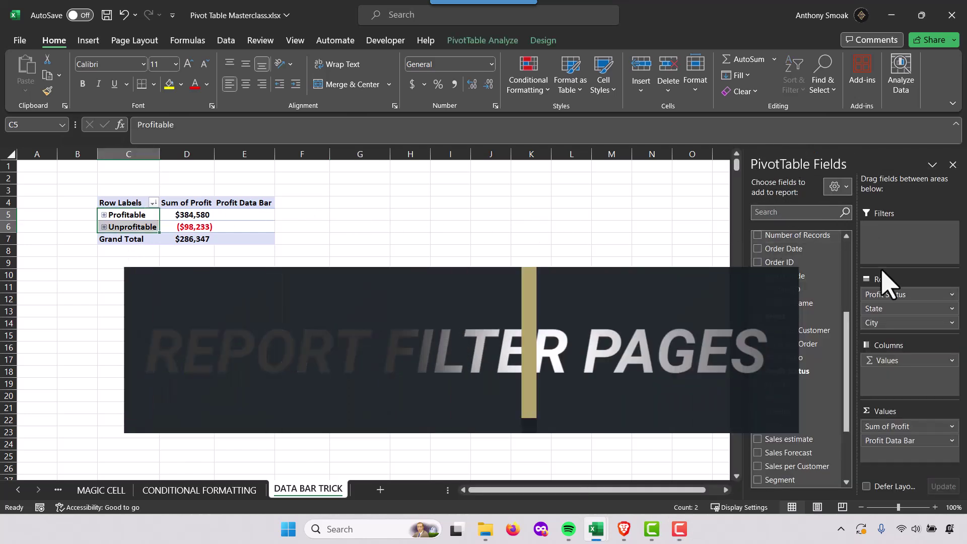
left_click_drag(886, 295, 900, 254)
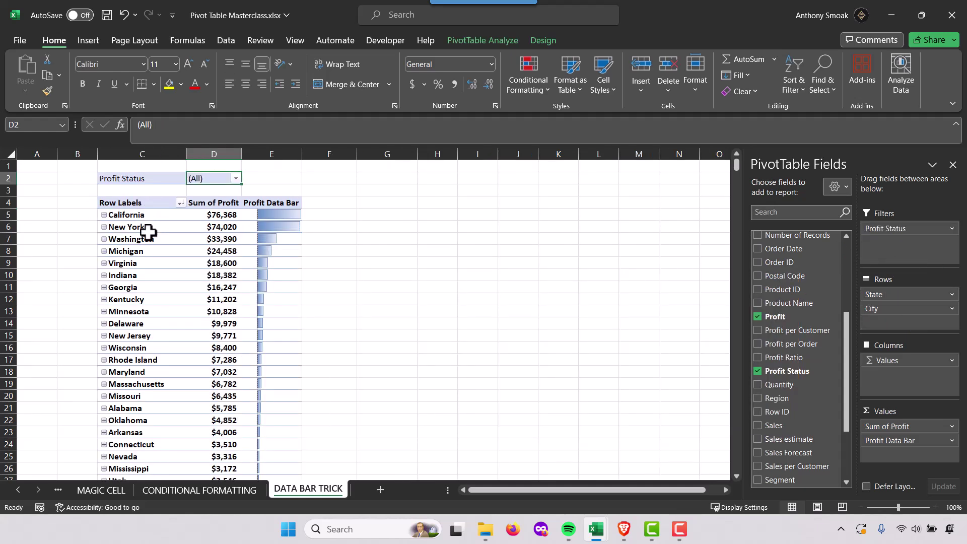
scroll(160, 244, "down", 9)
scroll(160, 244, "up", 9)
- Generate separate report filter pages for every Profit Status item
left_click(482, 40)
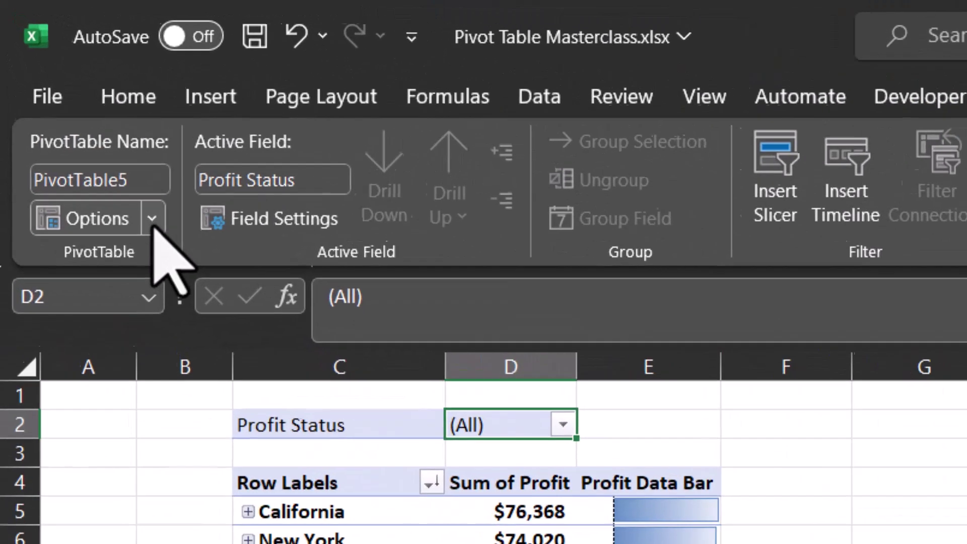
left_click(64, 92)
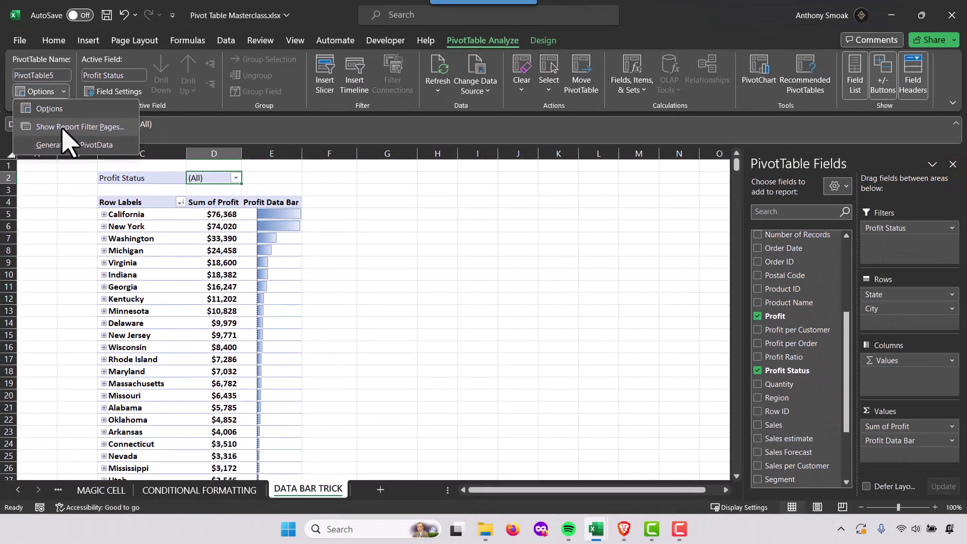
left_click(62, 128)
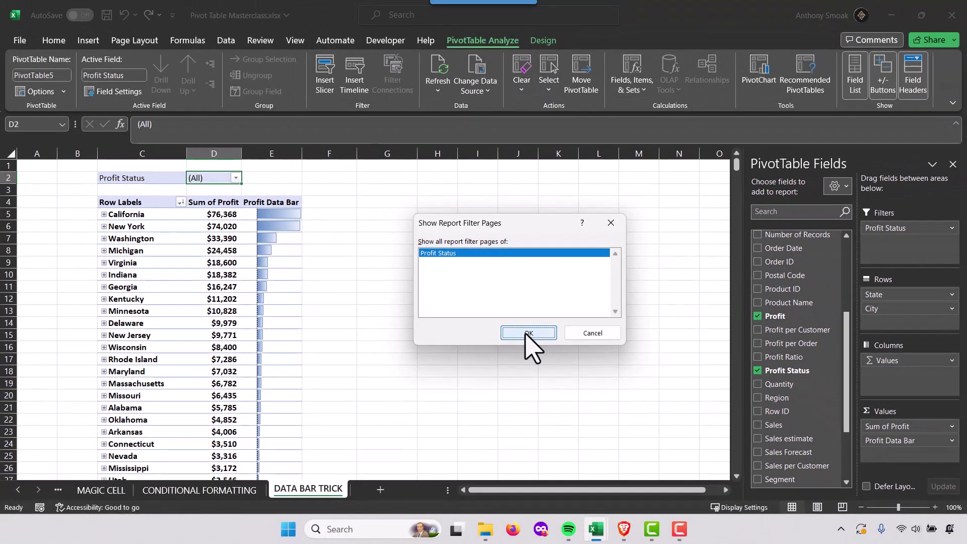
left_click(479, 441)
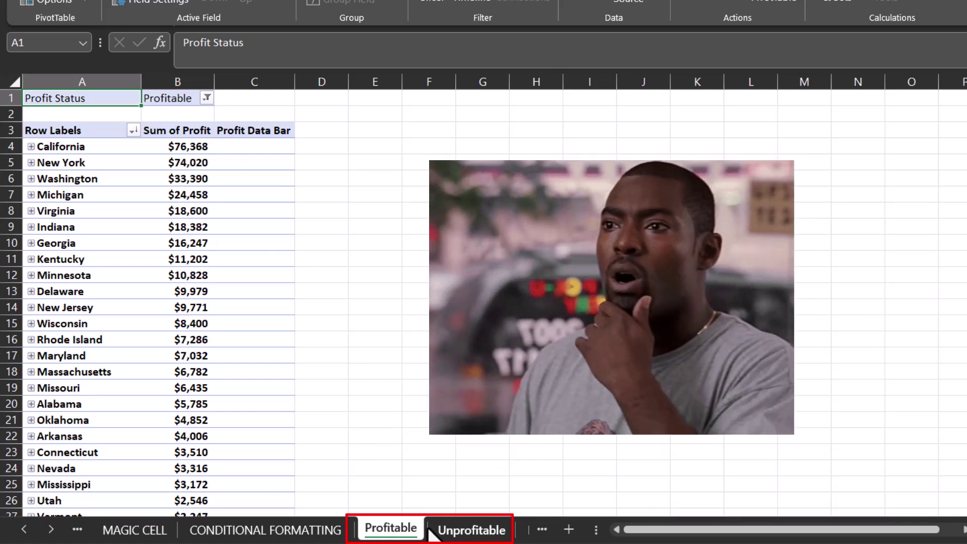
- Compare the PivotTables on the Unprofitable and Profitable sheets
left_click(458, 532)
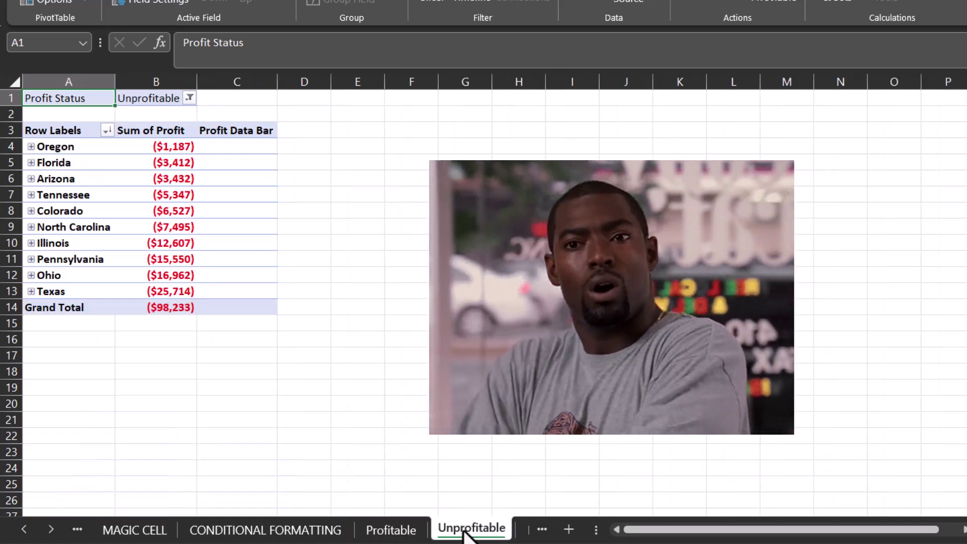
left_click(392, 528)
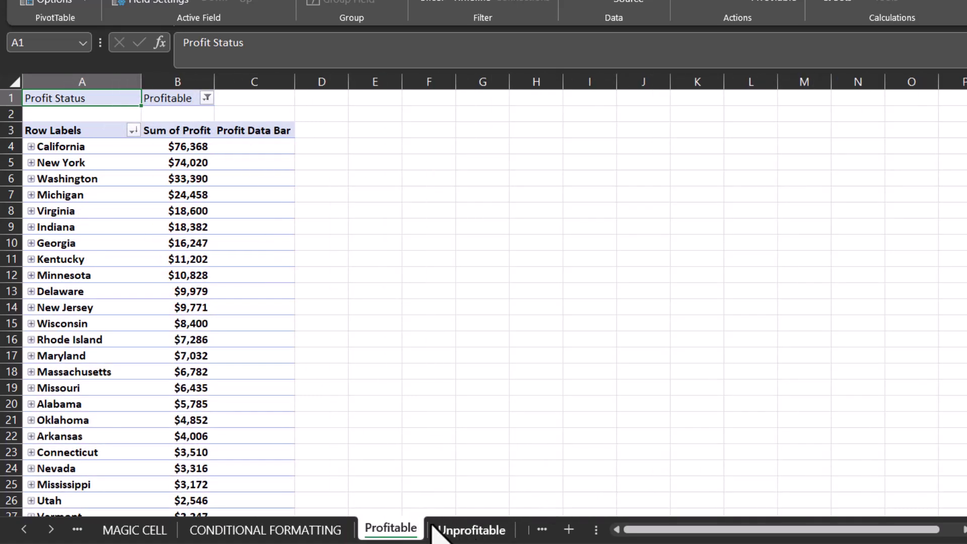
left_click(473, 532)
left_click(412, 530)
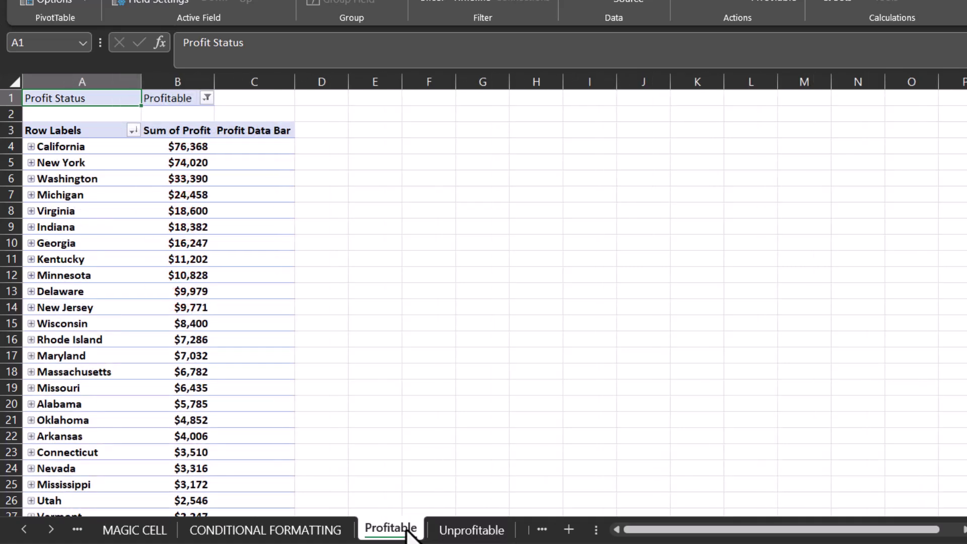
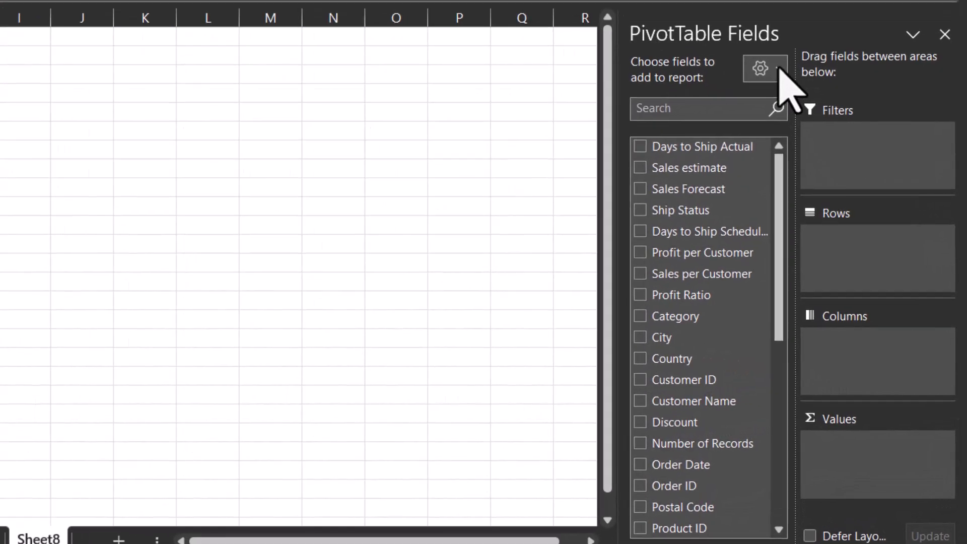
- Sort the new PivotTable's field list A to Z and add Ship Mode to Rows
left_click(829, 159)
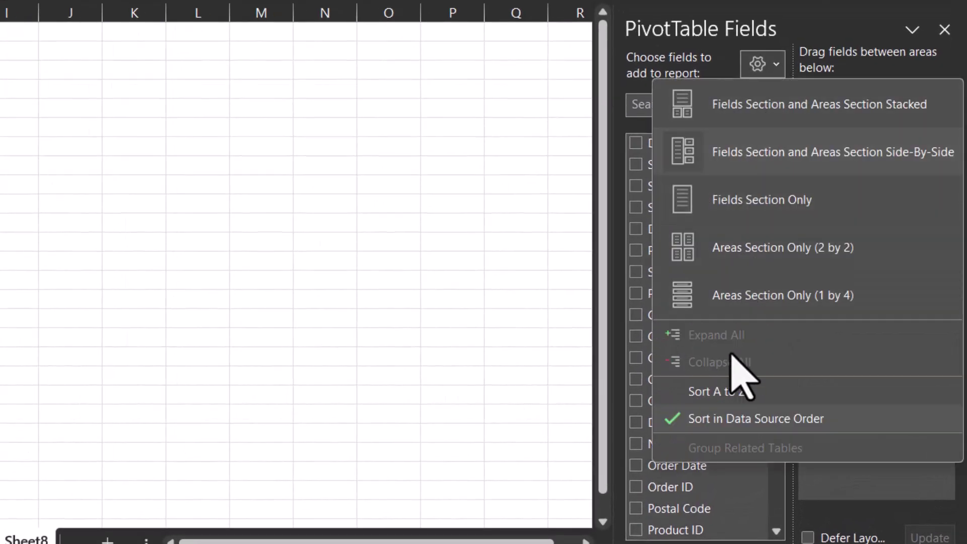
left_click(729, 394)
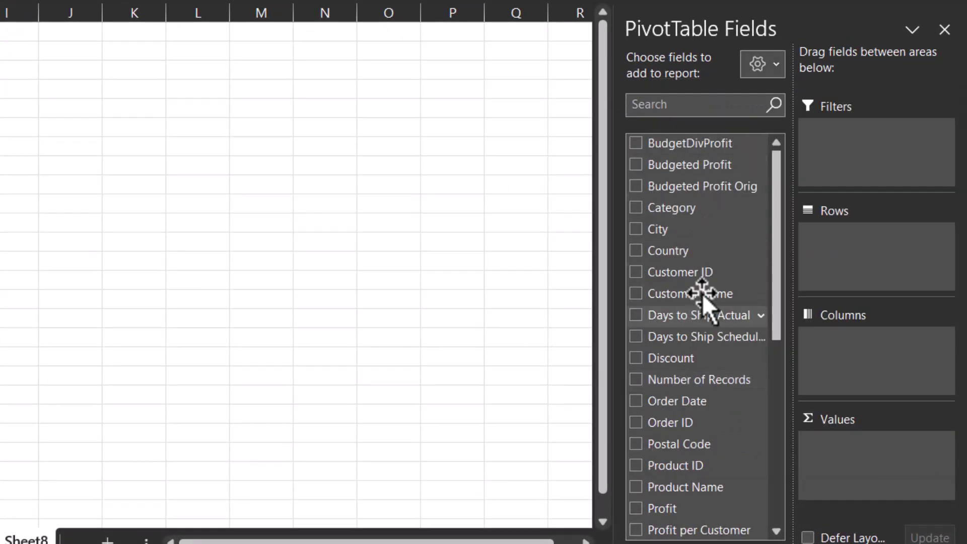
scroll(675, 334, "down", 6)
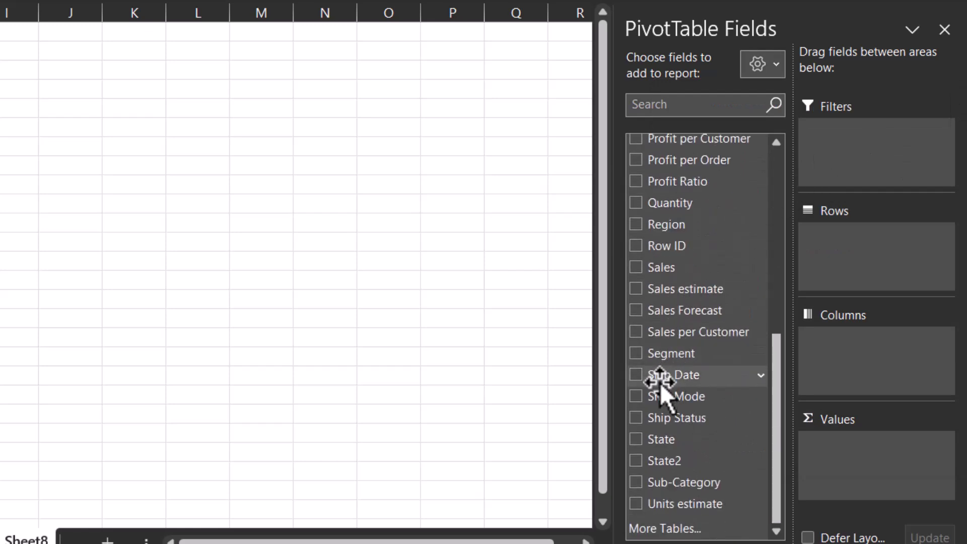
left_click(635, 396)
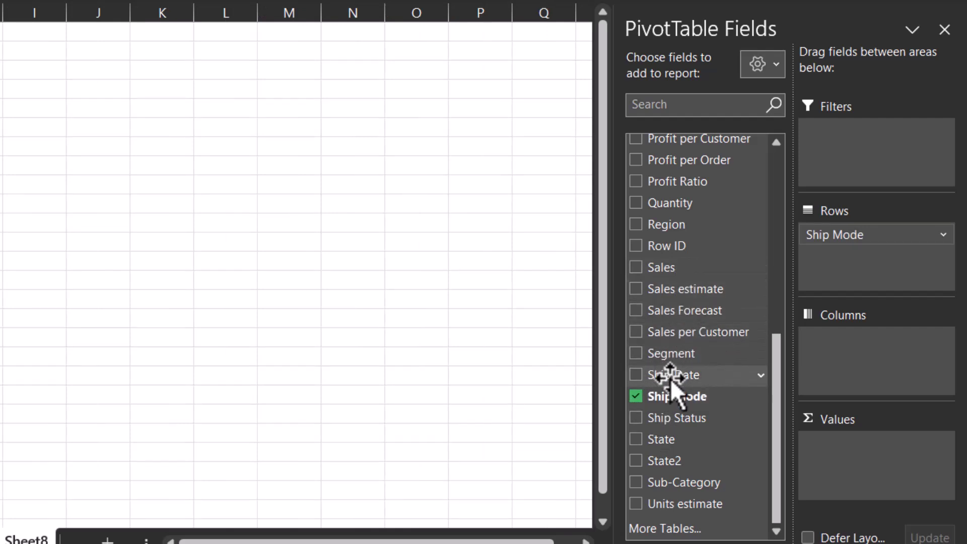
- Add Order Date to the PivotTable's Rows and review the date fields generated beneath Ship Mode
scroll(672, 366, "up", 3)
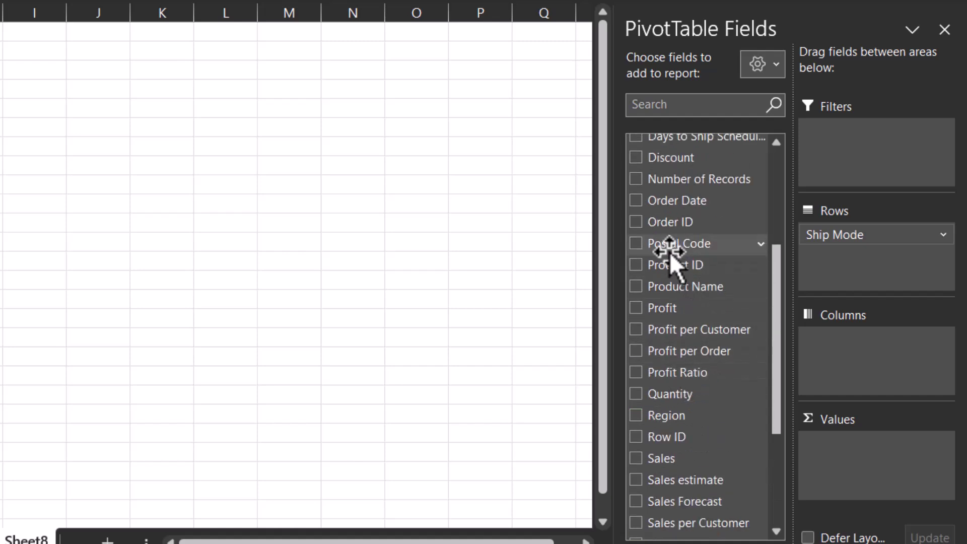
left_click(637, 202)
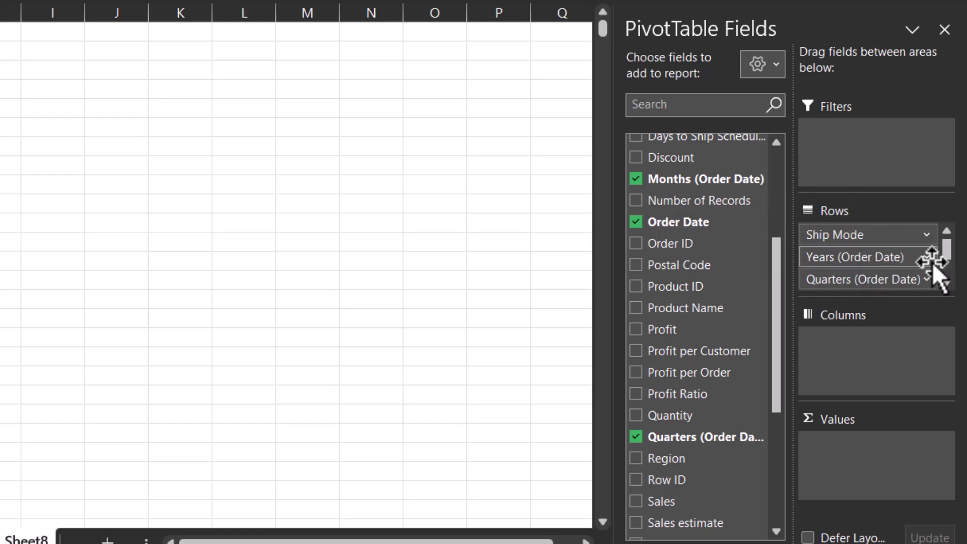
left_click(947, 282)
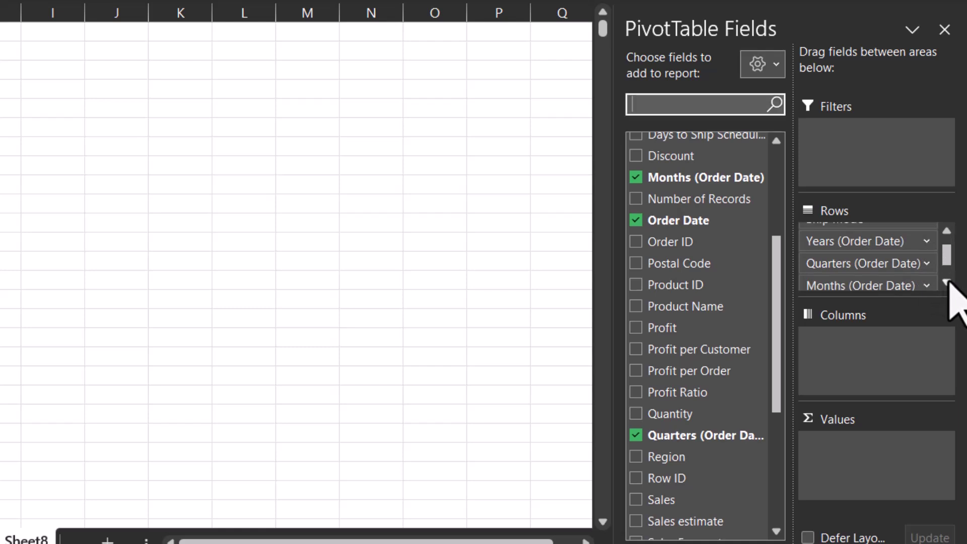
left_click(946, 281)
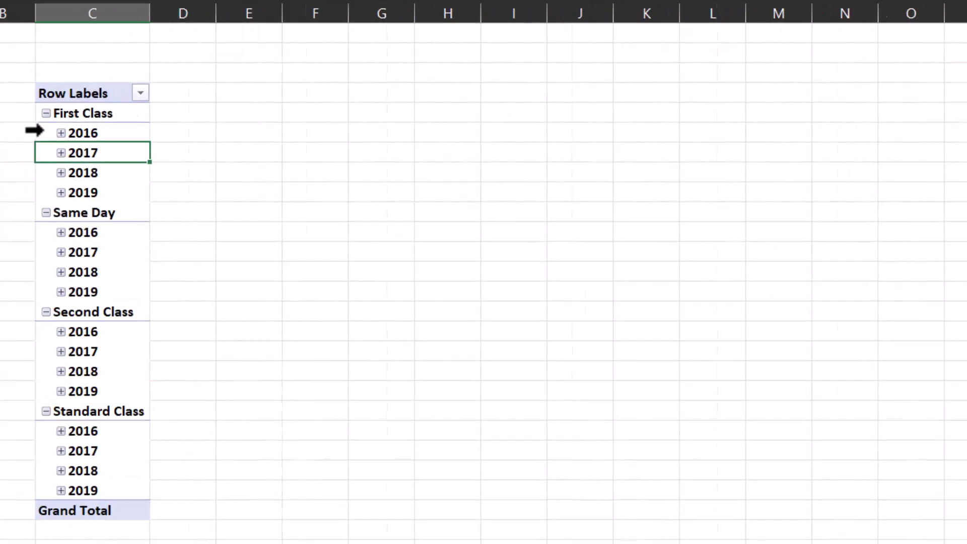
- Expand 2016 under First Class through Qtr1 and Jan down to the individual order dates
left_click(61, 133)
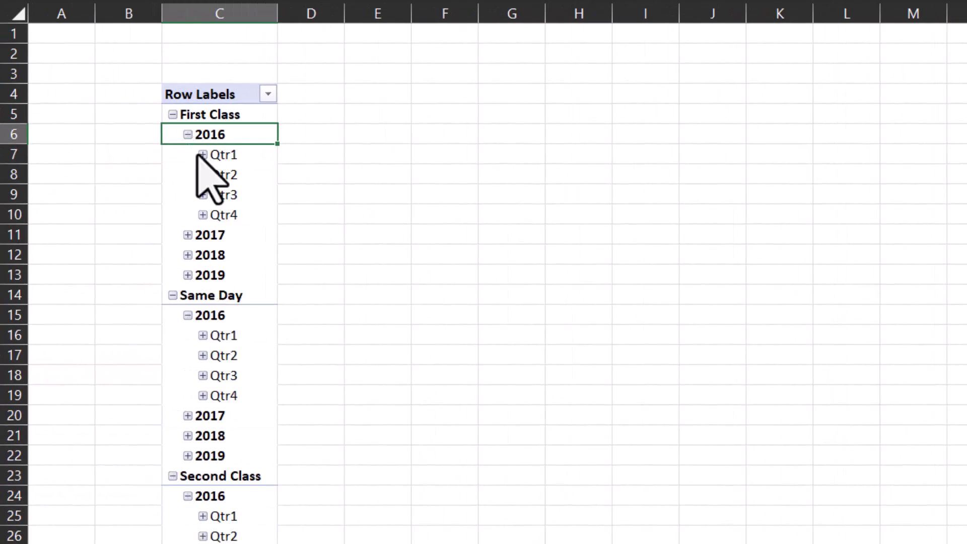
left_click(203, 155)
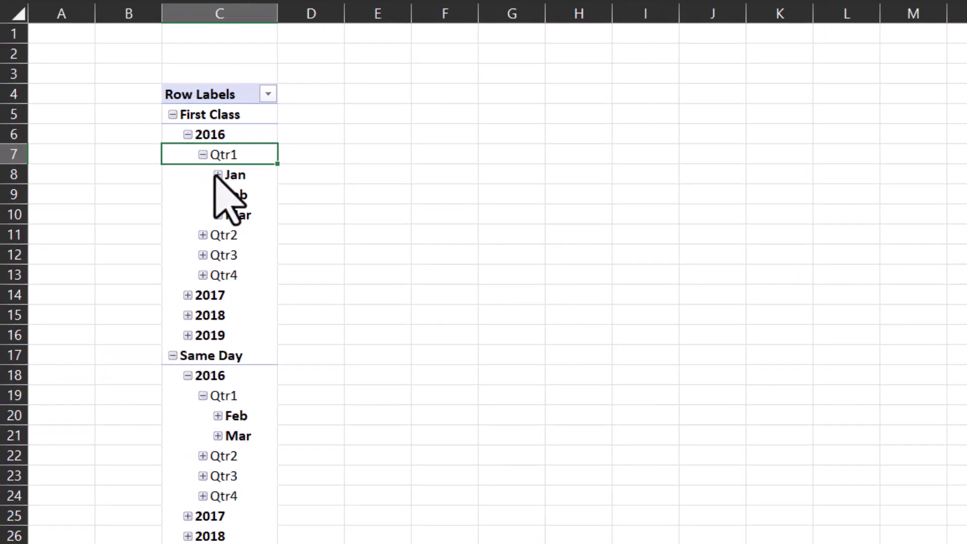
left_click(218, 174)
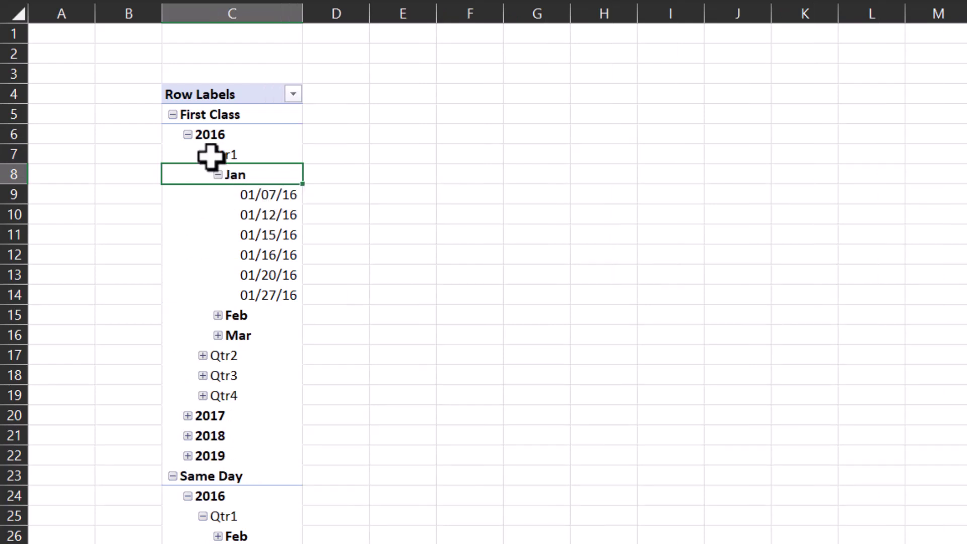
- Collapse 2016 under First Class, remove only the Order Date field from Rows, and expand 2016 again
left_click(187, 135)
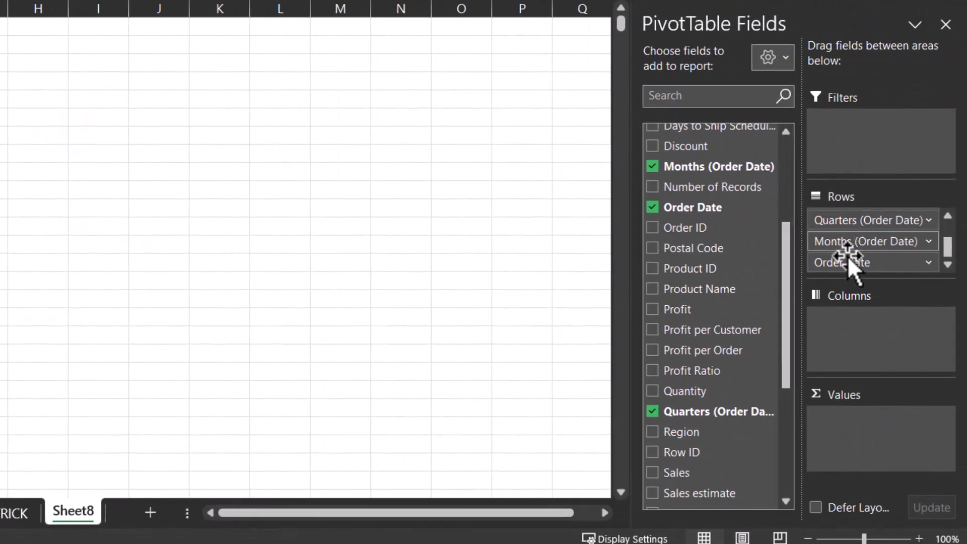
left_click_drag(848, 263, 507, 211)
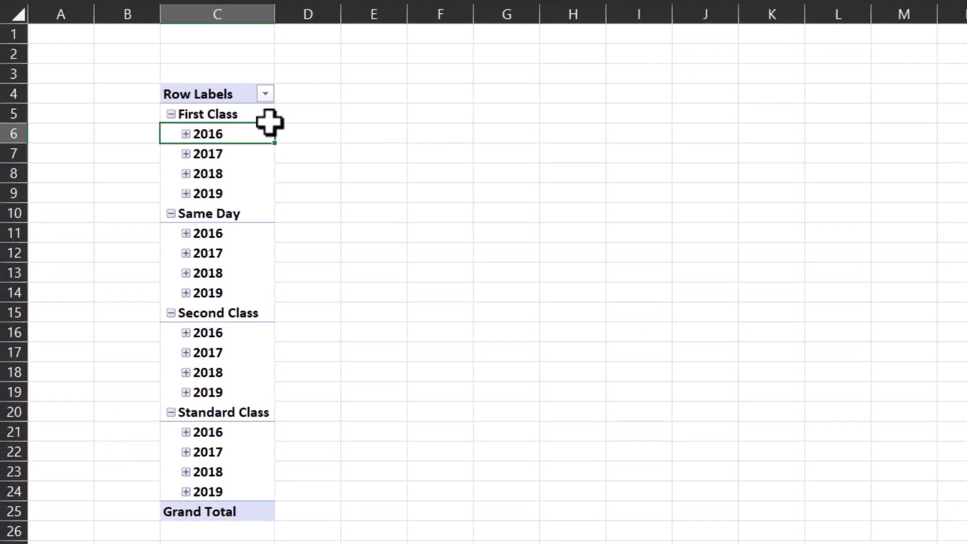
left_click(185, 134)
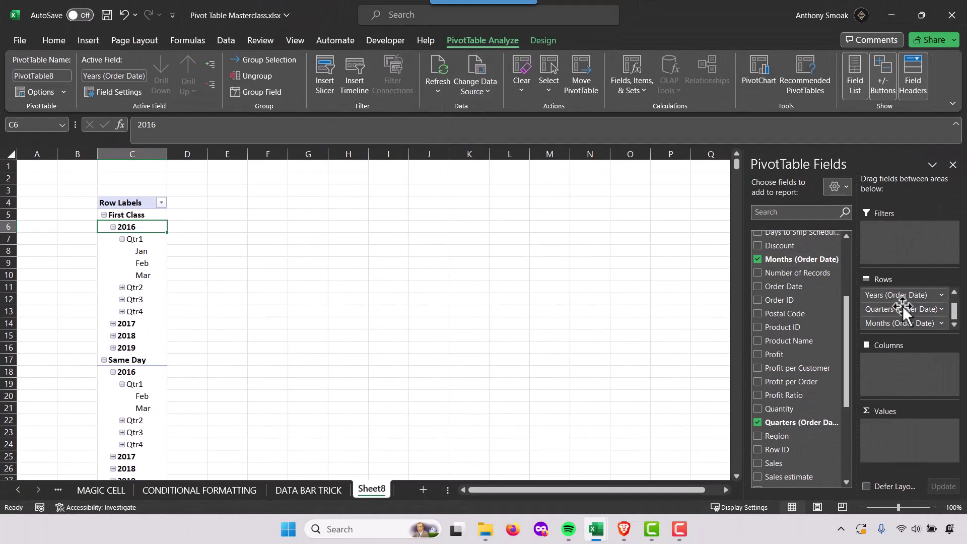
- Group the order dates by Days in addition to Months, Quarters and Years
left_click(276, 63)
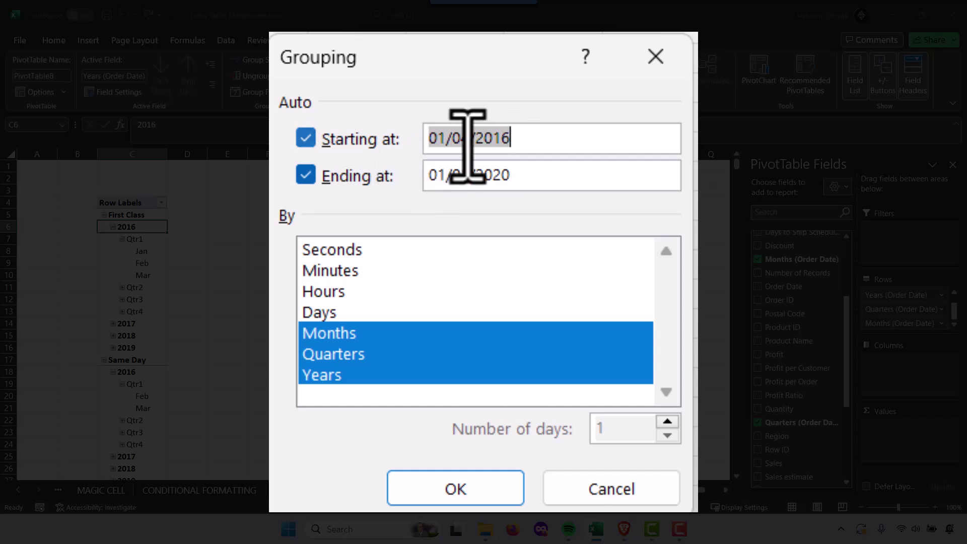
left_click(334, 311)
left_click(501, 380)
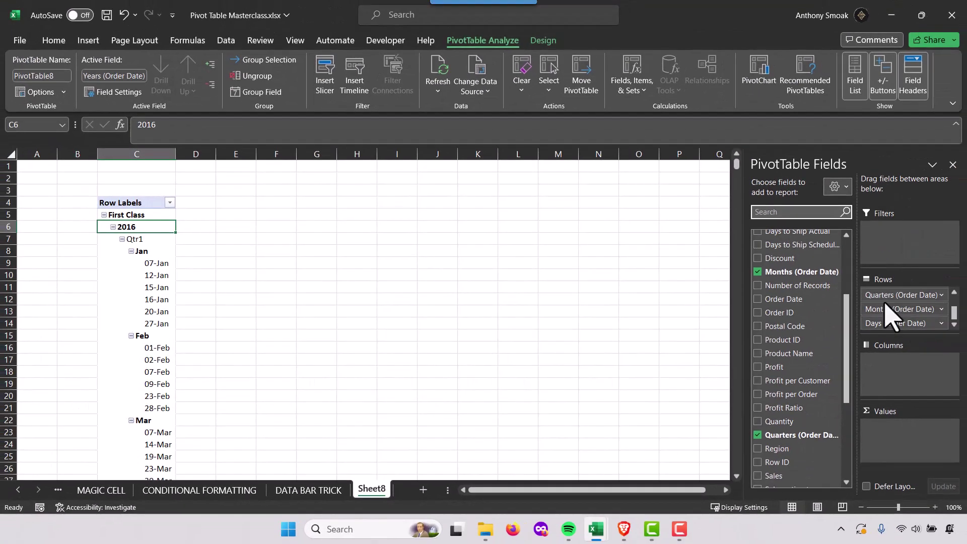
- Remove the Quarters (Order Date) field from Rows and bring it back through the date grouping settings
left_click_drag(881, 299, 542, 322)
left_click(277, 62)
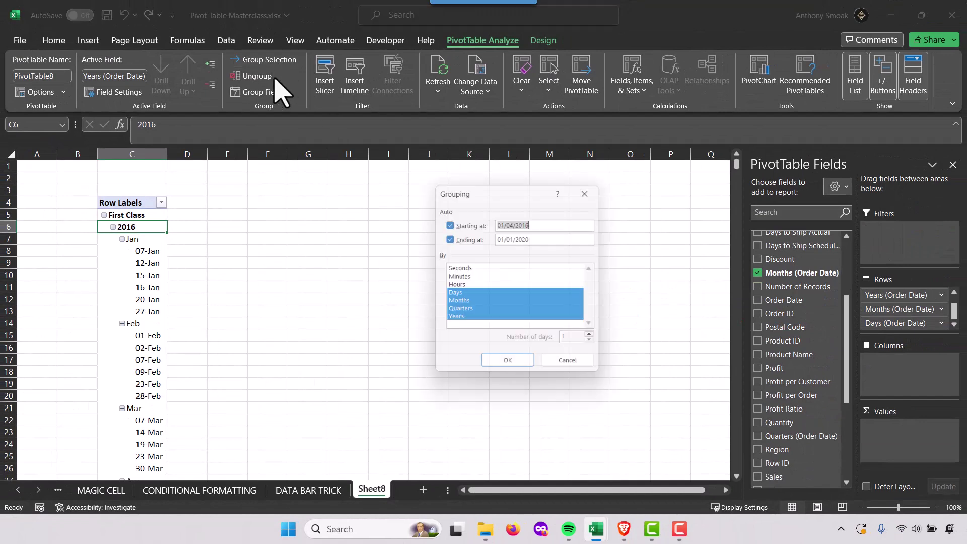
left_click(458, 311)
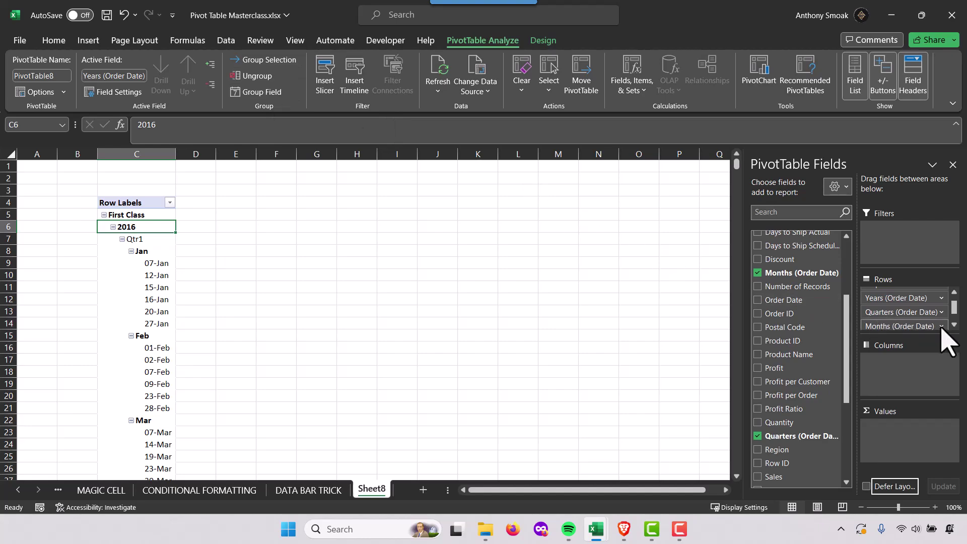
scroll(955, 322, "down", 1)
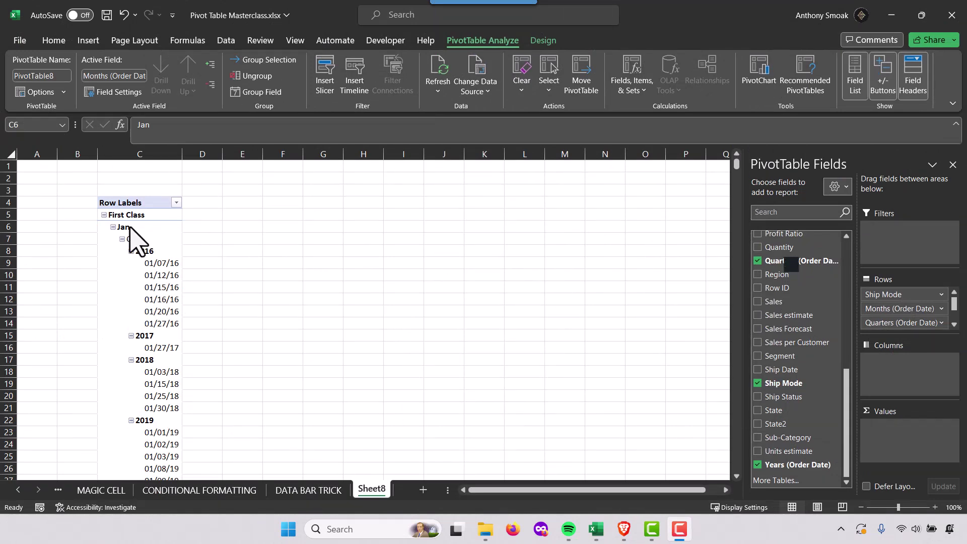
- Collapse First Class and Same Day, and collapse the entire Ship Mode field
left_click(103, 214)
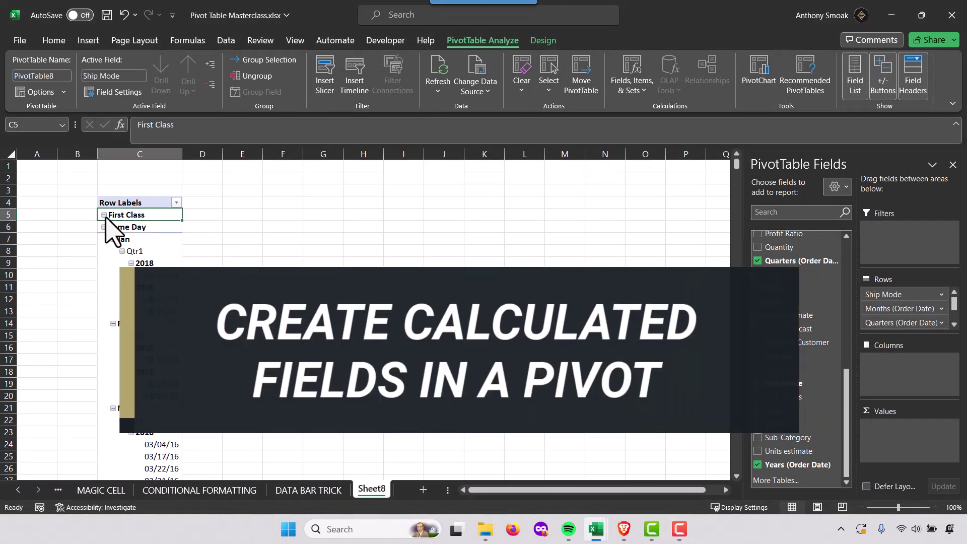
left_click(104, 226)
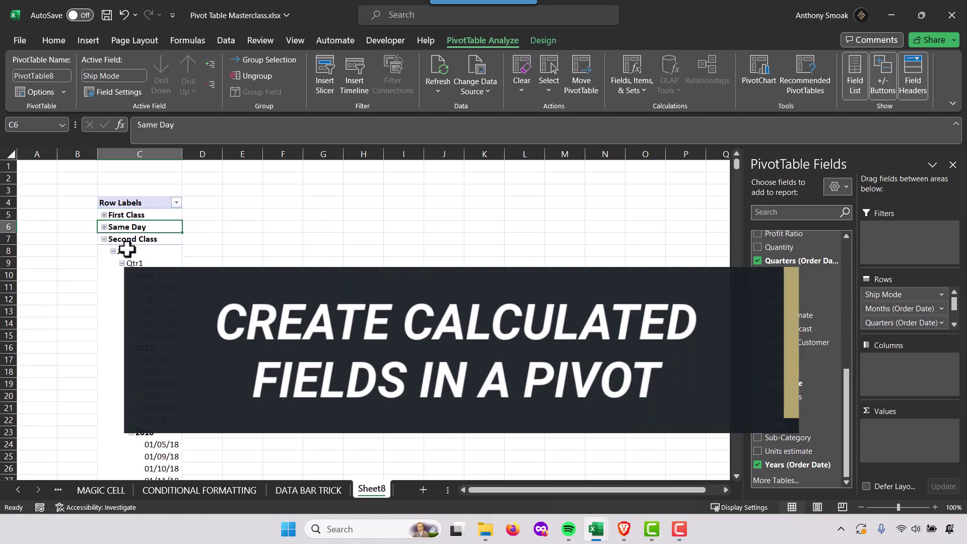
right_click(127, 215)
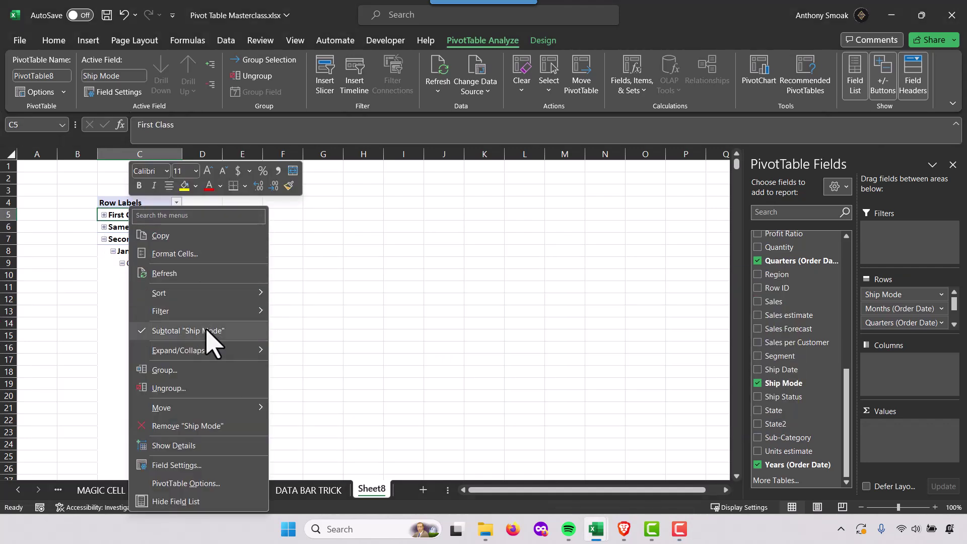
mouse_move(211, 352)
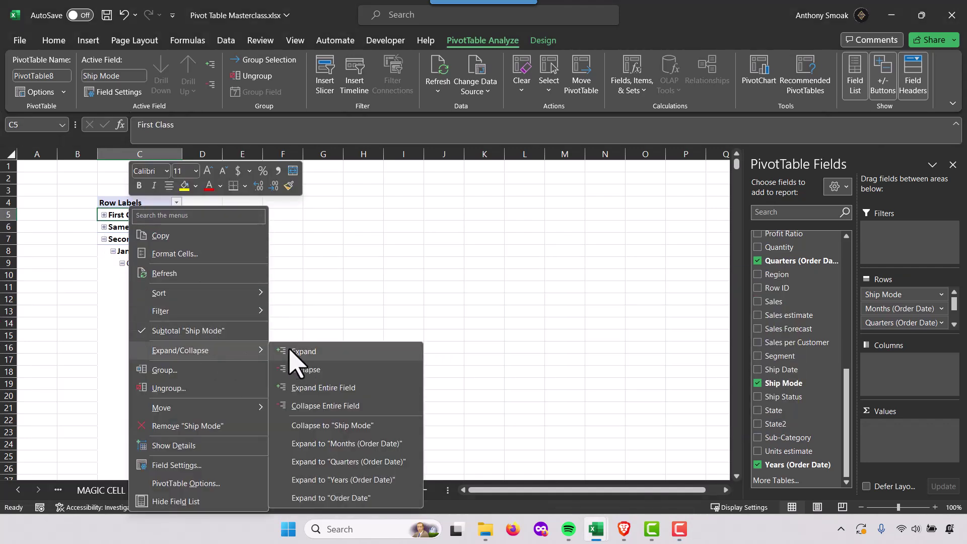
left_click(325, 406)
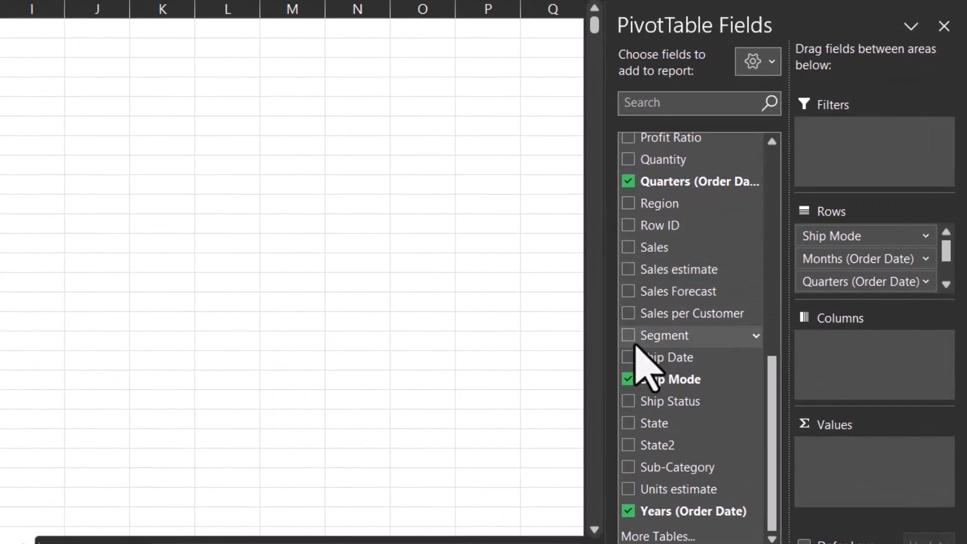
- Add Sales to Values and format it as $ currency with 0 decimal places and red negatives in parentheses
left_click(628, 248)
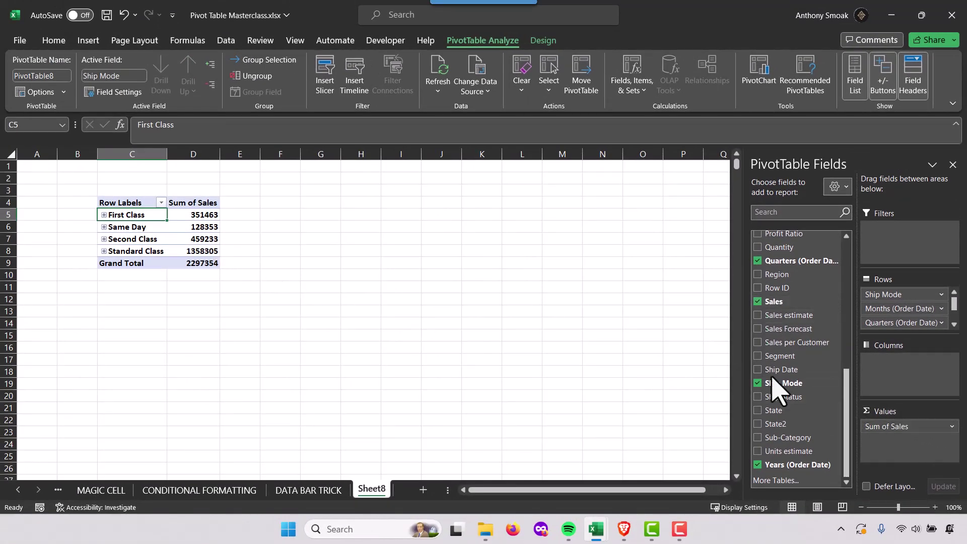
left_click(951, 426)
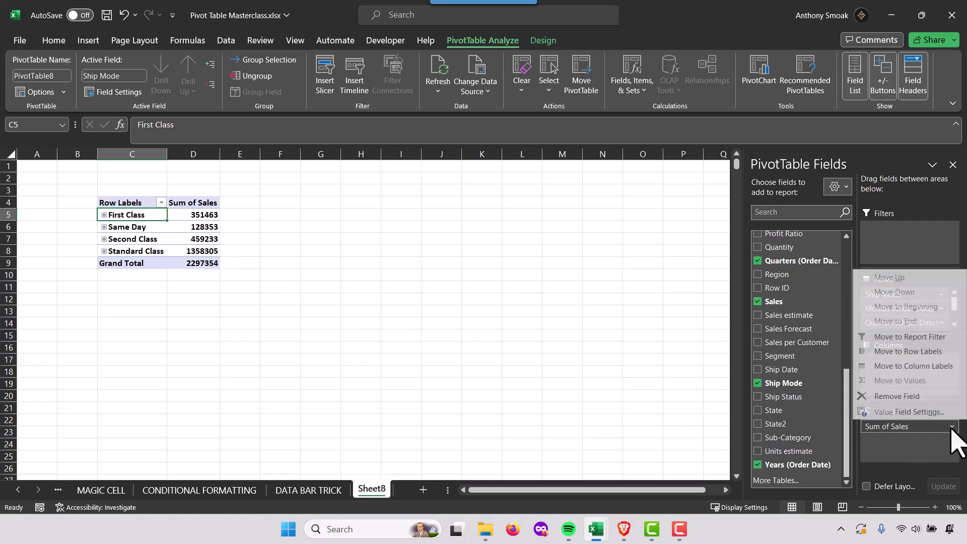
left_click(904, 411)
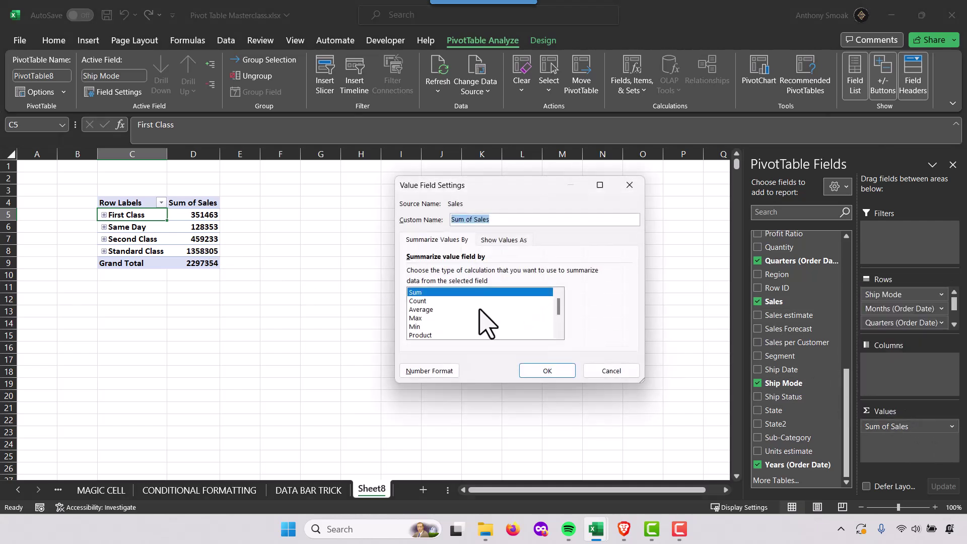
left_click(429, 371)
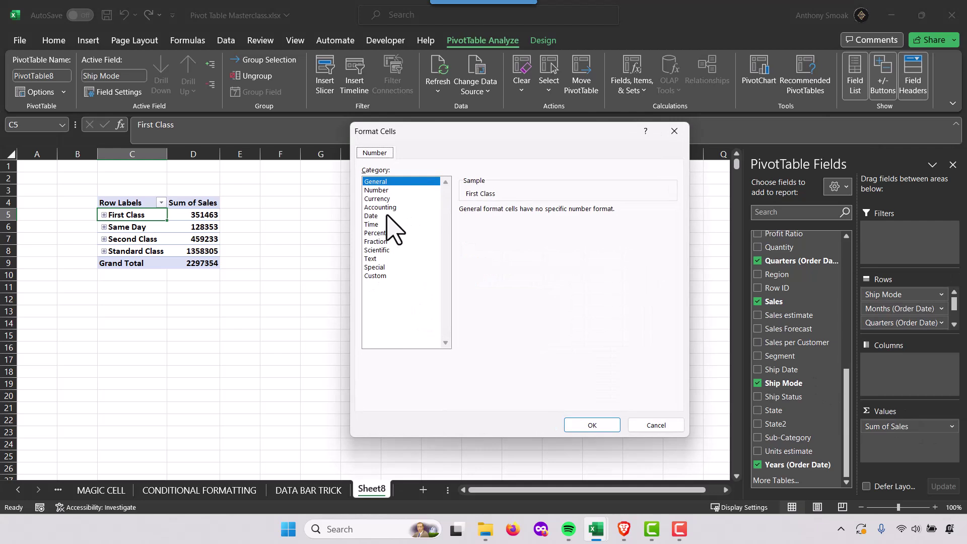
left_click(377, 198)
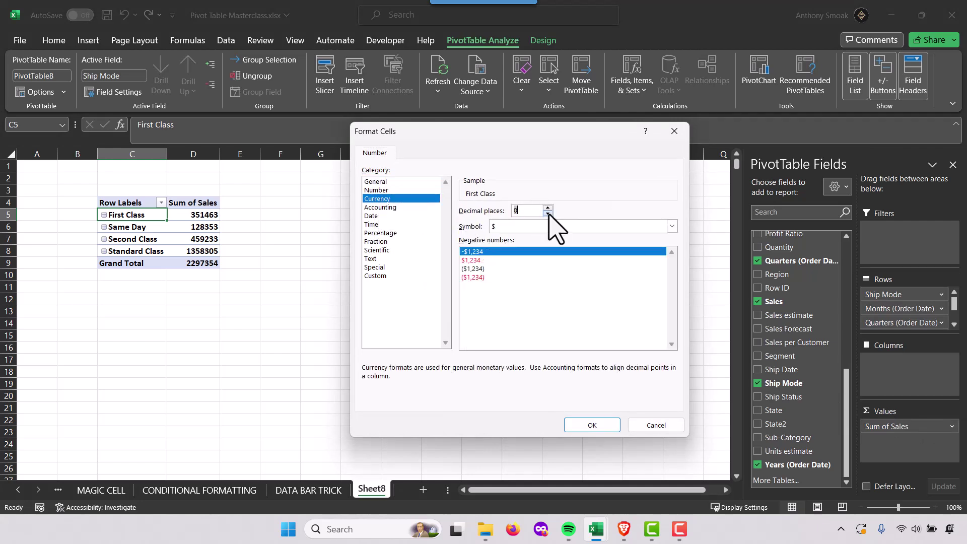
left_click(473, 277)
left_click(593, 425)
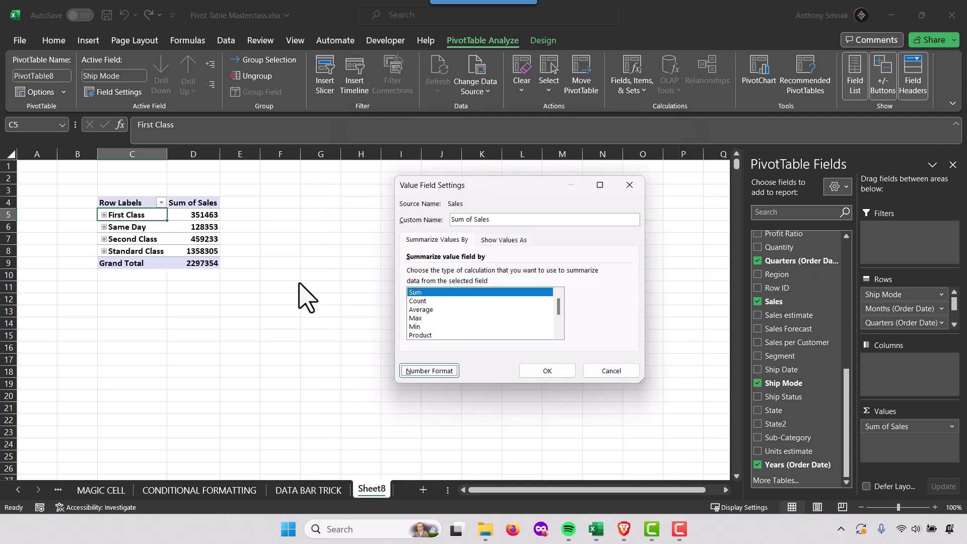
left_click(544, 369)
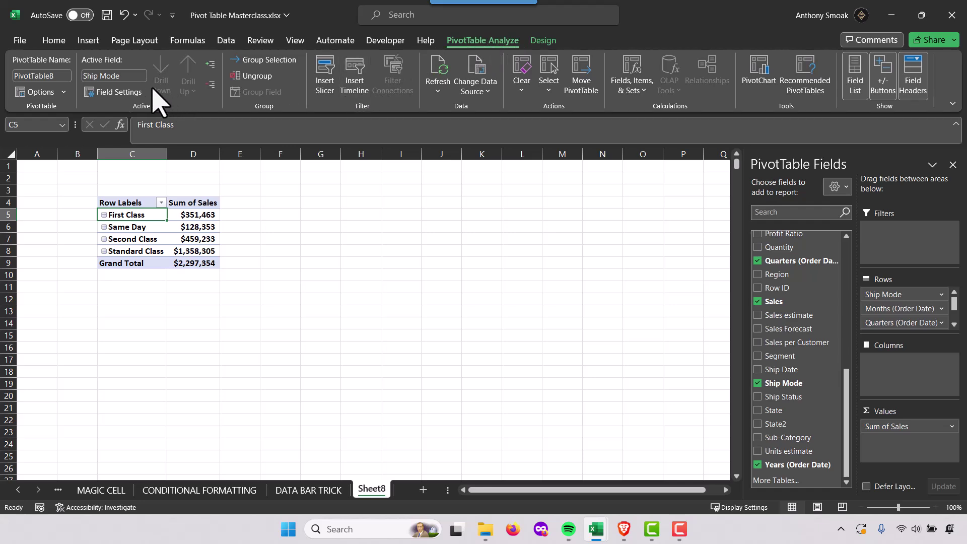
- Start a new calculated field in the PivotTable and name it Next Yr Sales
left_click(626, 94)
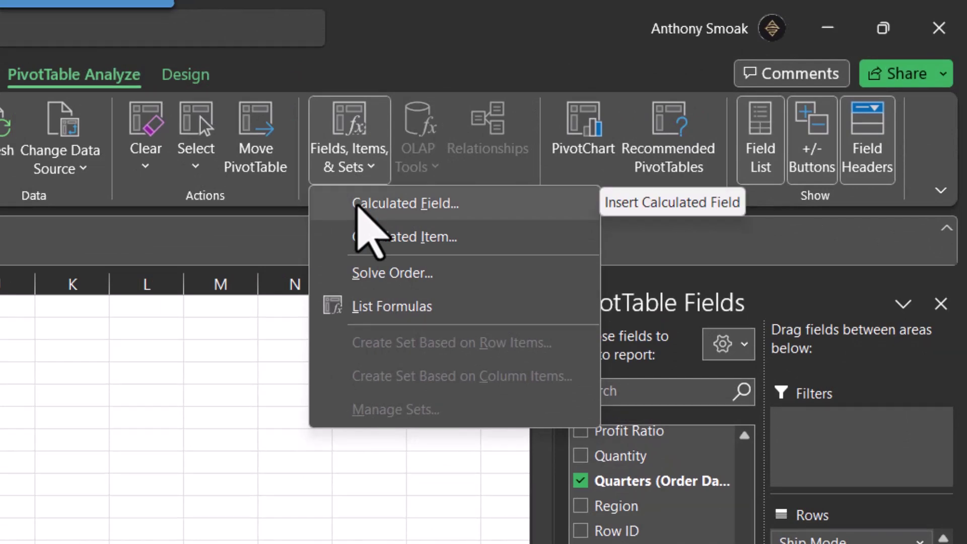
left_click(357, 204)
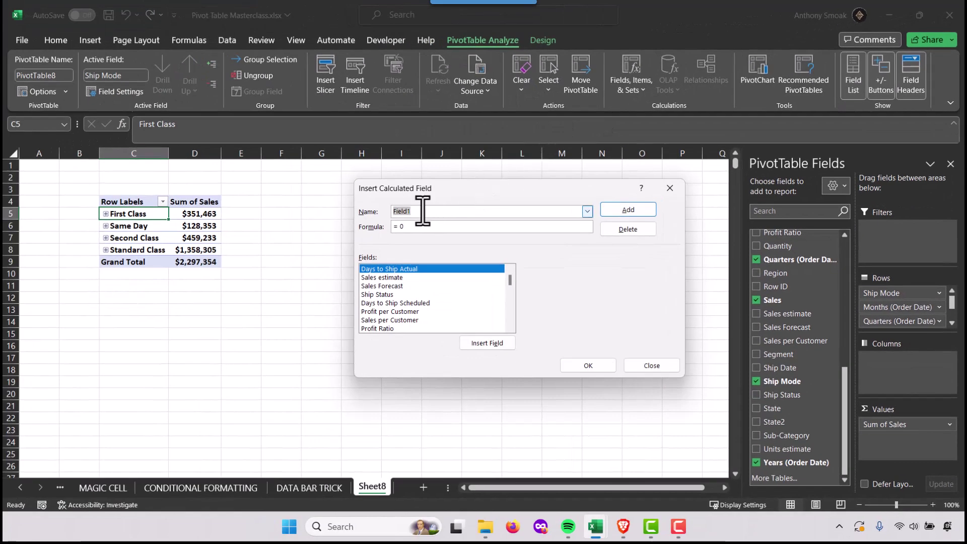
type("nX")
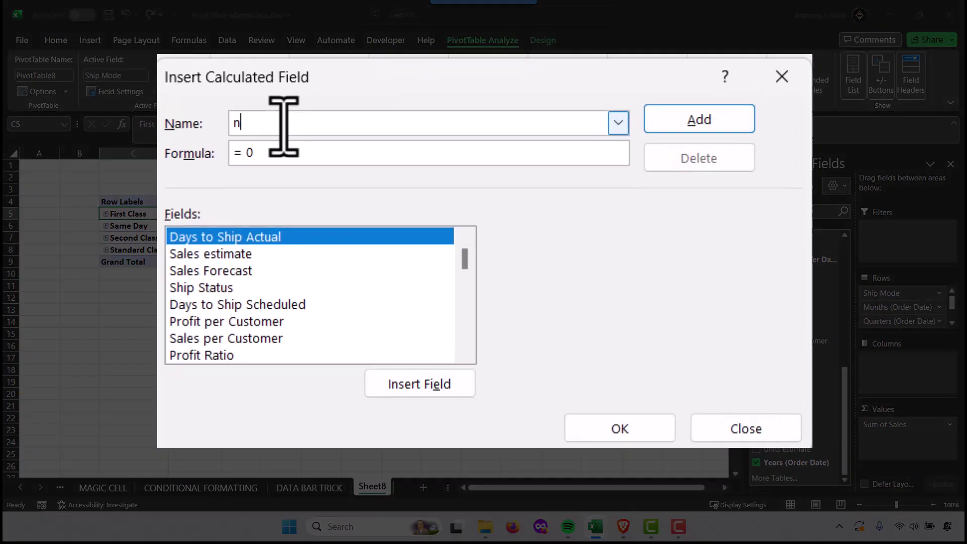
key("BackSpace")
key("BackSpace")
key("BackSpace")
type("N")
key("BackSpace")
type("Next Yr Sales")
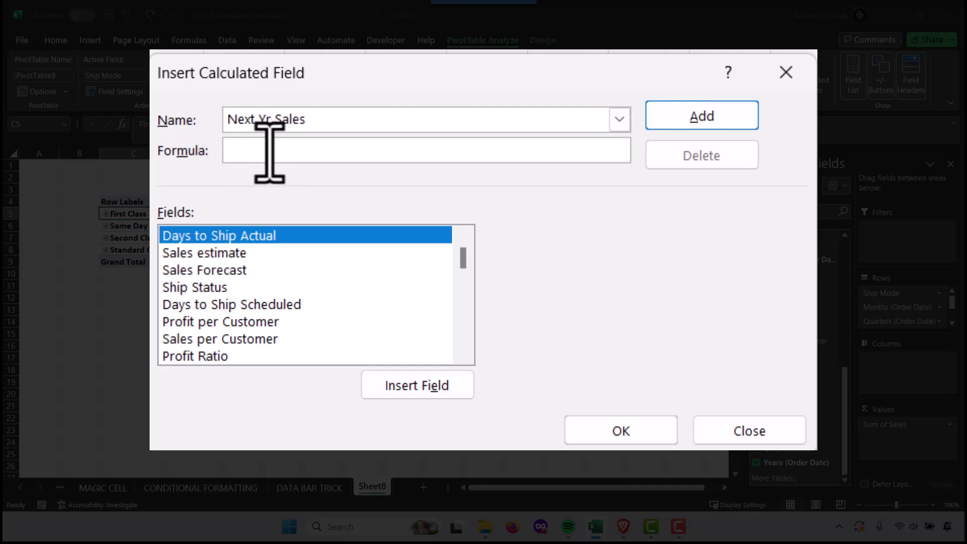
- Set the calculated field's formula to =Sales * 1.1 and add the field to the PivotTable
left_click(270, 151)
left_click_drag(462, 255, 462, 323)
left_click(185, 271)
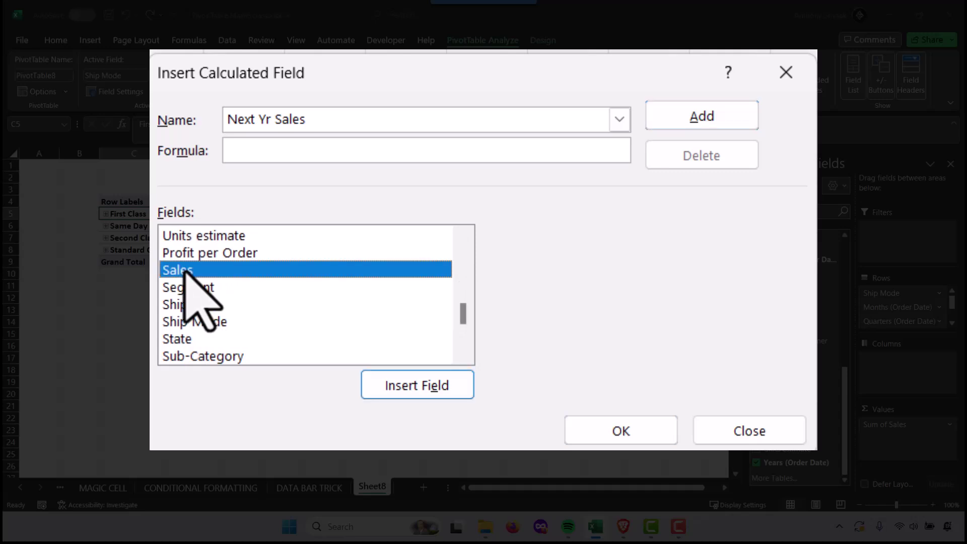
left_click(404, 388)
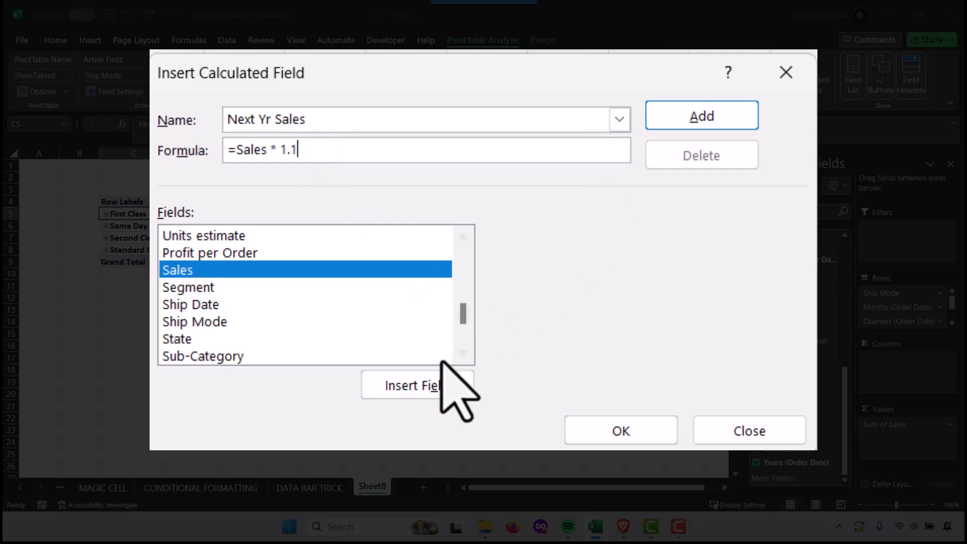
left_click(694, 121)
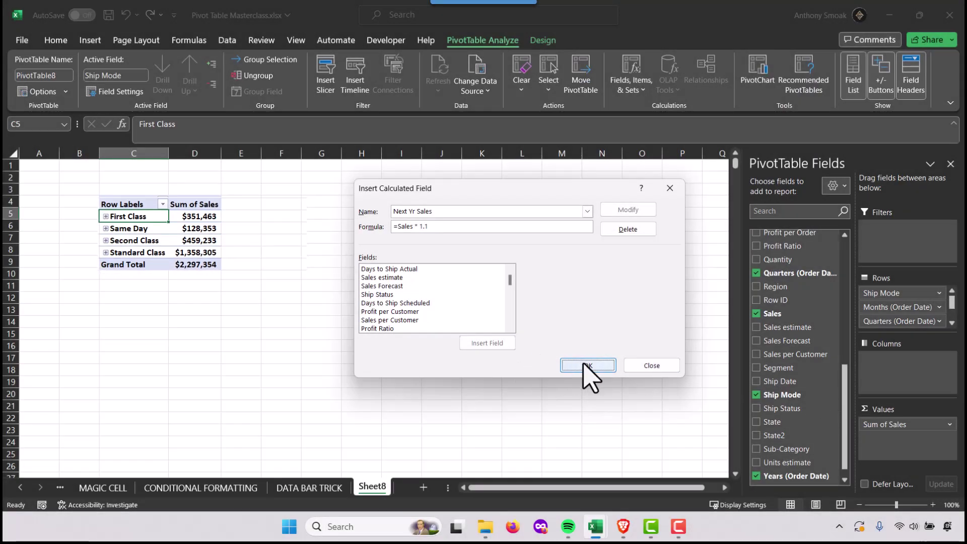
left_click(584, 364)
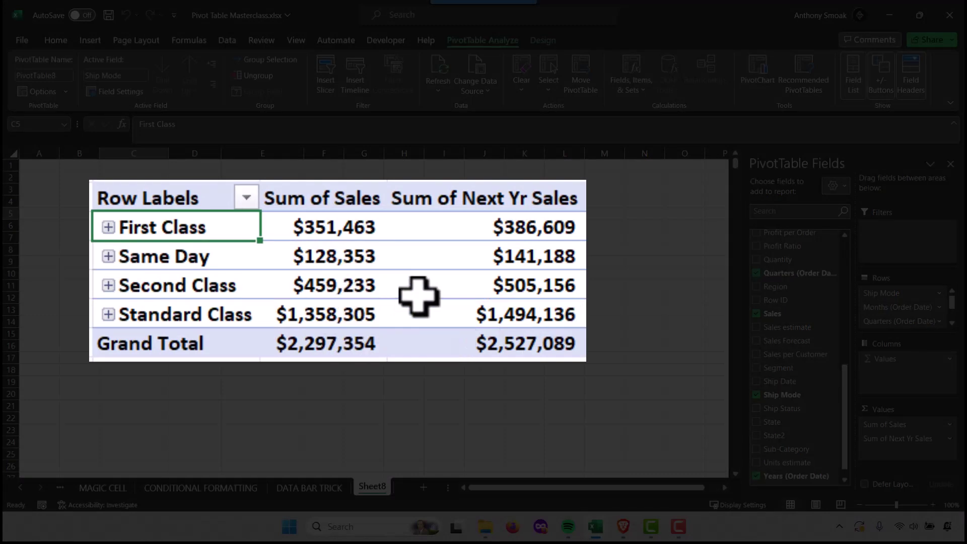
- Load the existing Next Yr Sales calculated field to review its formula, and close it without changes
mouse_move(484, 272)
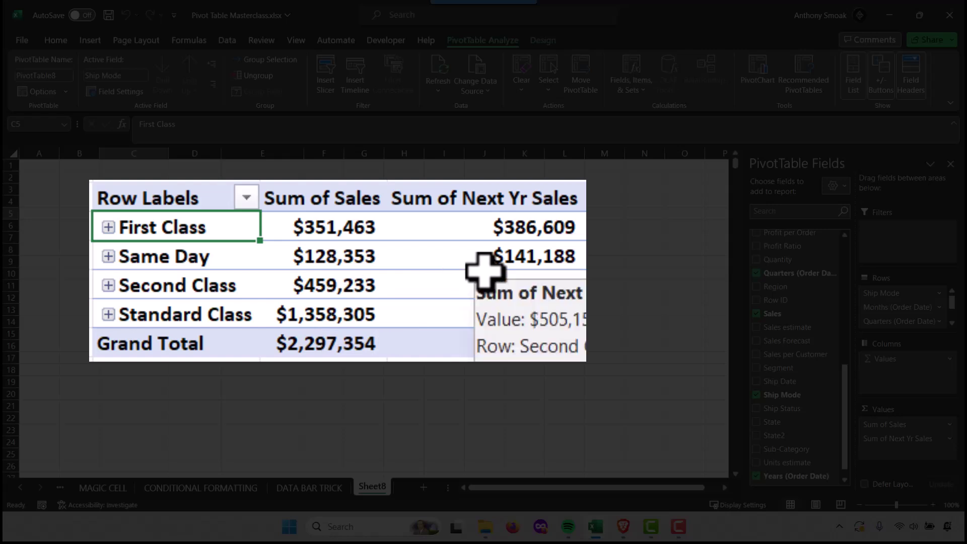
left_click(263, 201)
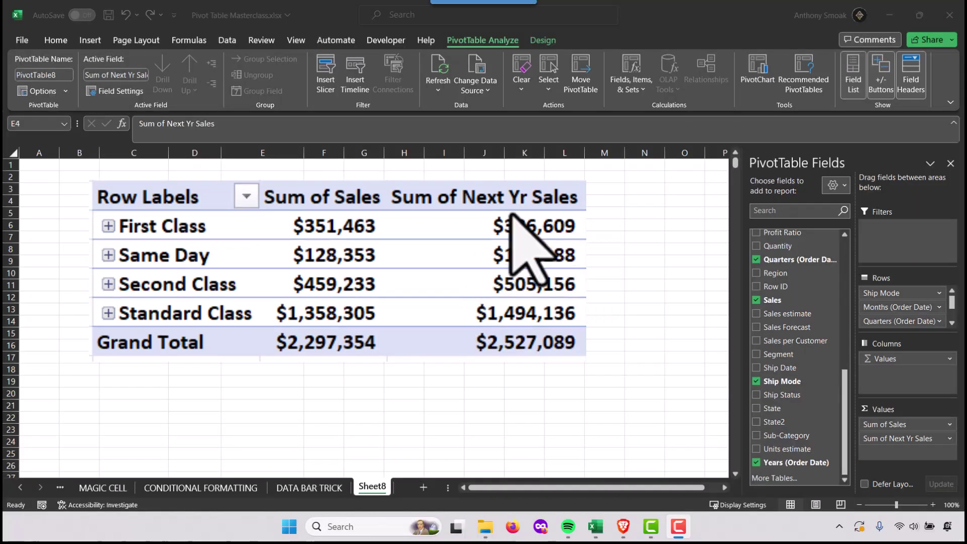
left_click(634, 88)
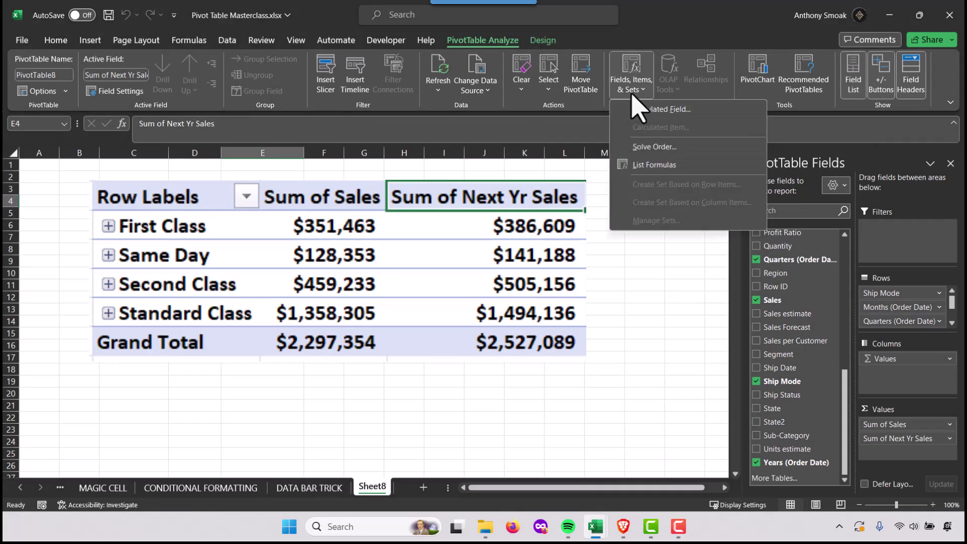
left_click(635, 108)
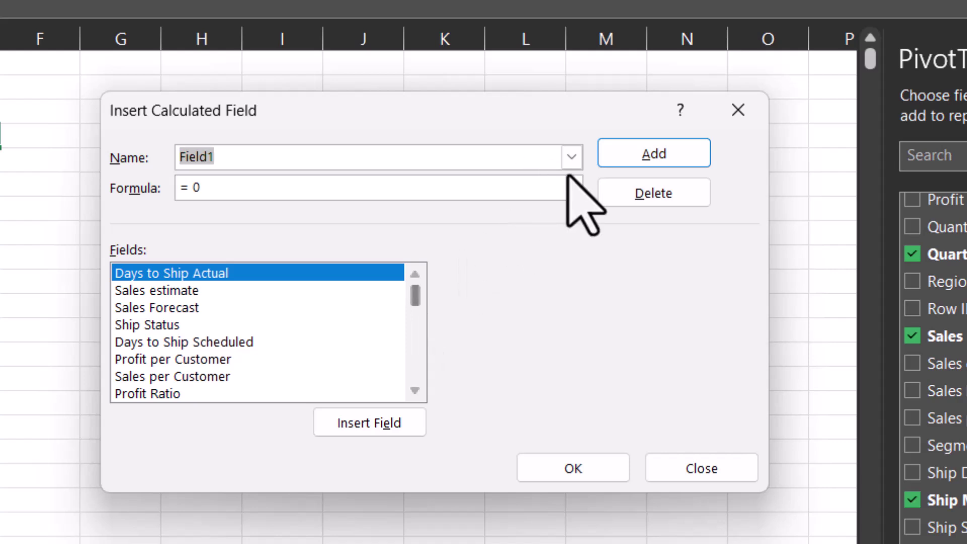
left_click(570, 157)
left_click(355, 182)
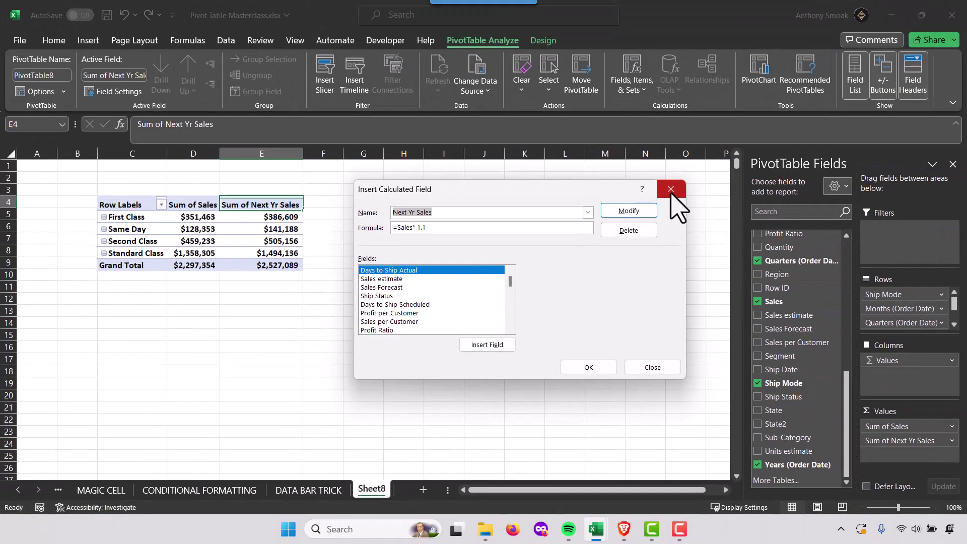
left_click(737, 110)
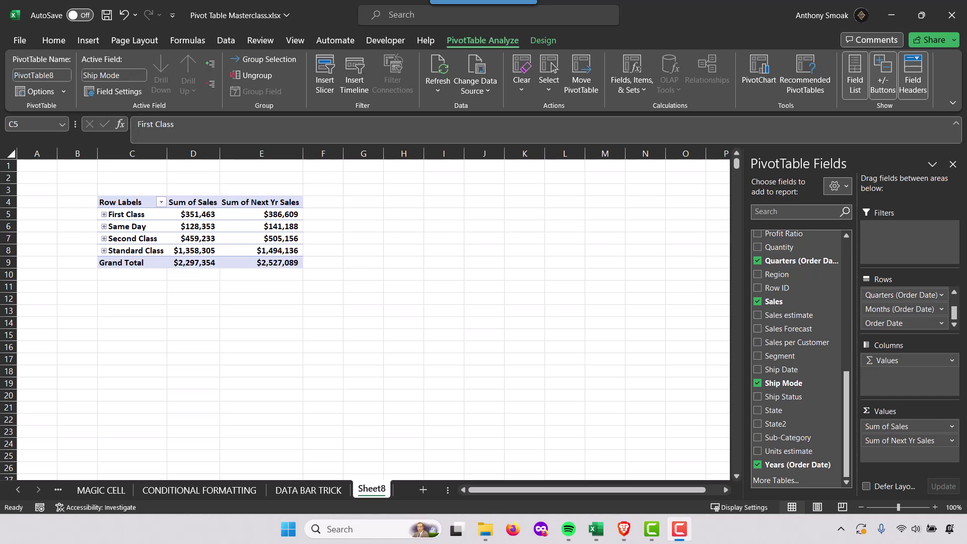
- Move Order Date from Rows to Filters, and drill First Class down to the months of 2016 Qtr1 before collapsing it
scroll(775, 315, "up", 4)
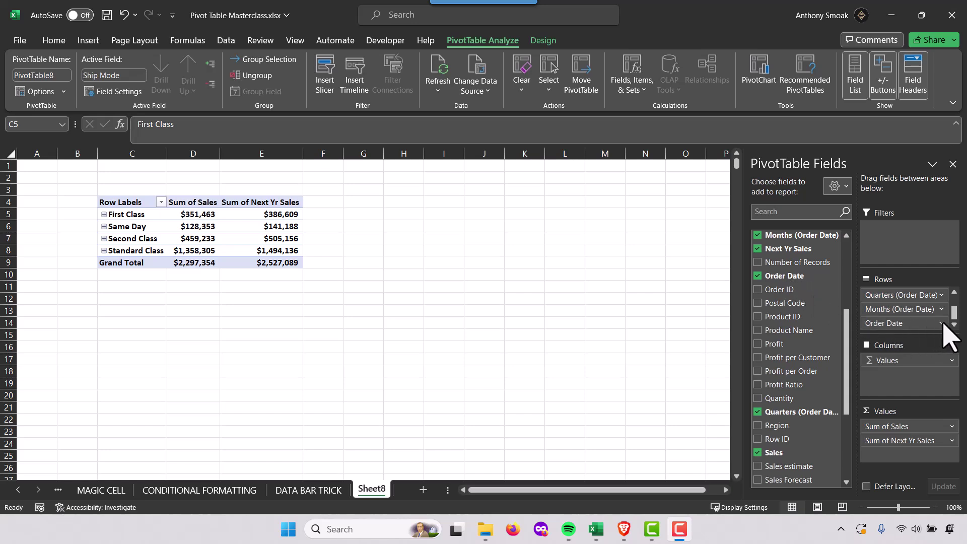
left_click_drag(886, 327, 911, 257)
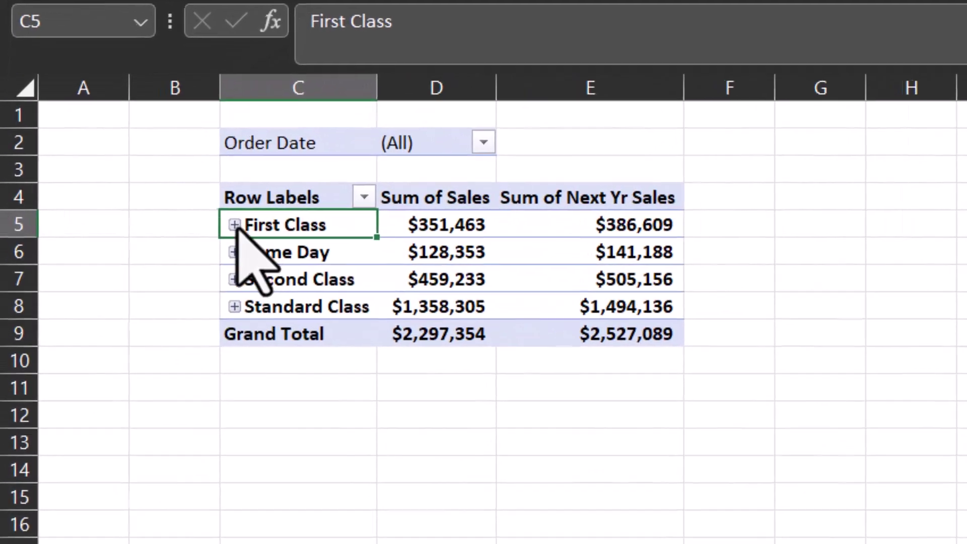
left_click(104, 214)
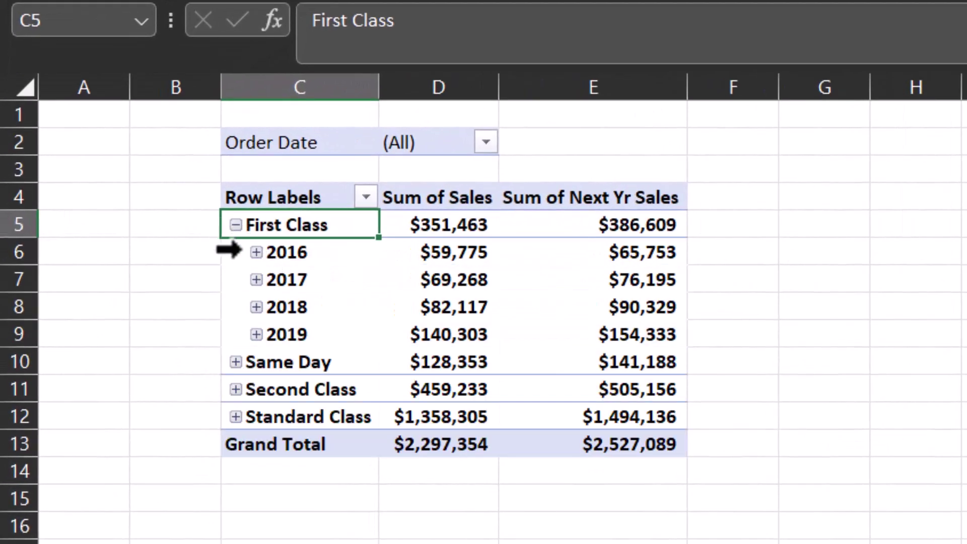
left_click(256, 252)
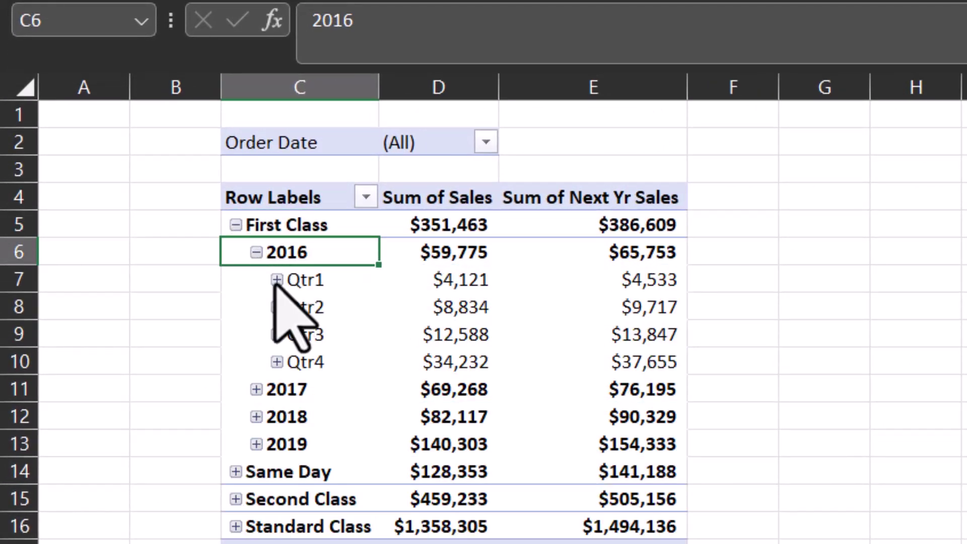
left_click(276, 279)
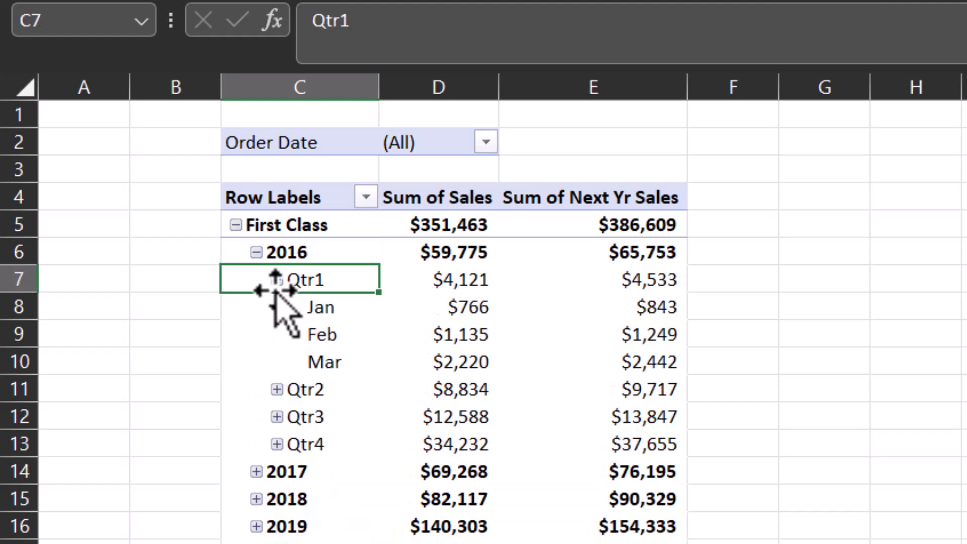
left_click(256, 252)
left_click(235, 224)
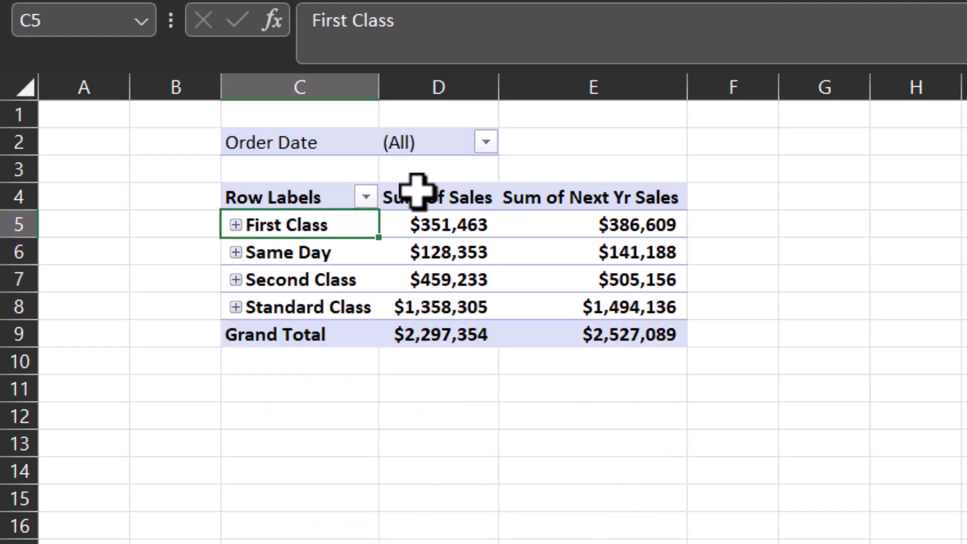
- Inspect the Order Date filter's individual dates with multiple selection enabled, cancel it, and briefly expand First Class to its years
left_click(486, 142)
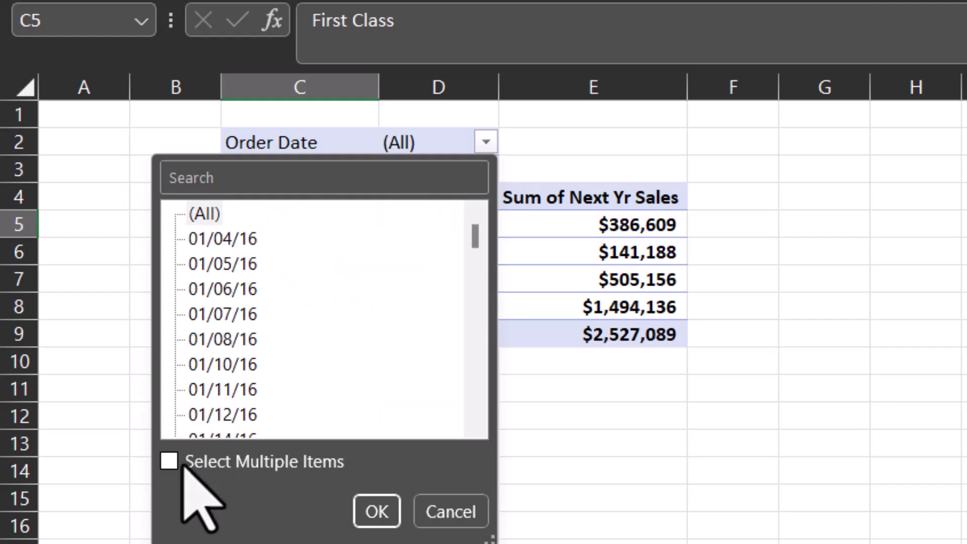
left_click(169, 461)
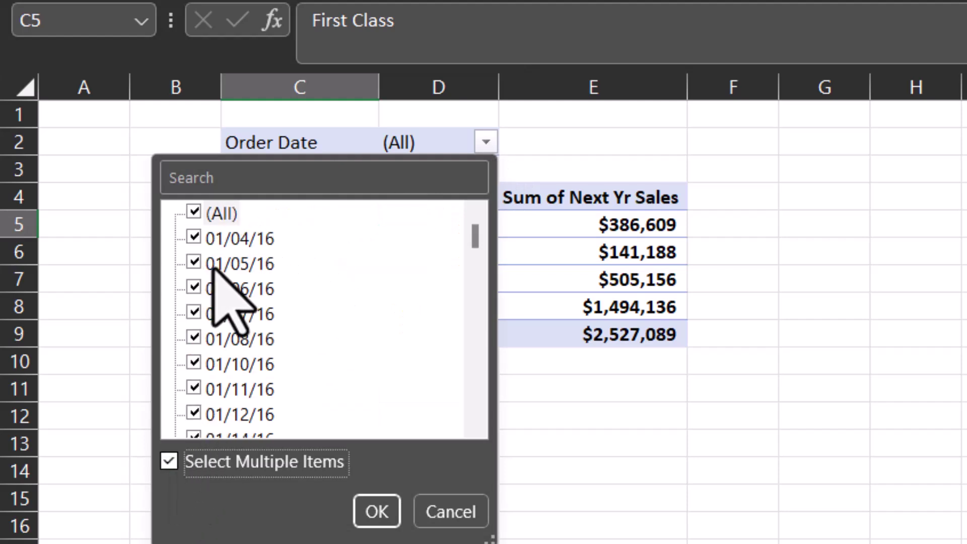
mouse_move(471, 232)
left_mouse_down()
mouse_move(449, 410)
mouse_move(461, 216)
left_mouse_up()
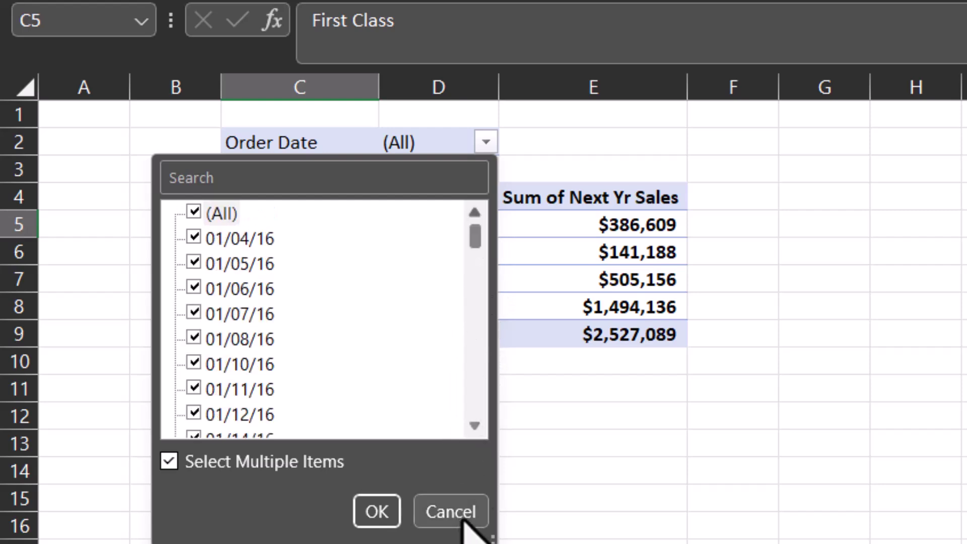
left_click(464, 518)
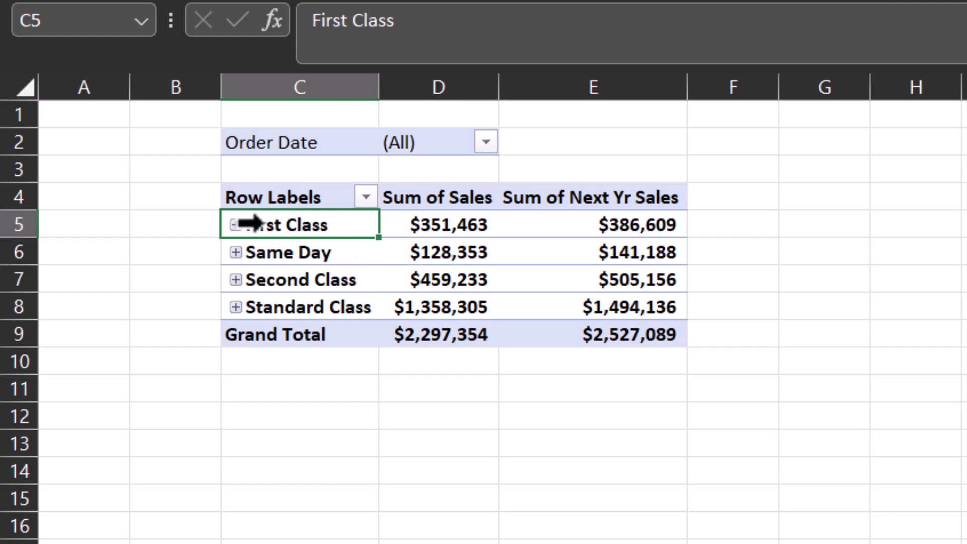
left_click(236, 225)
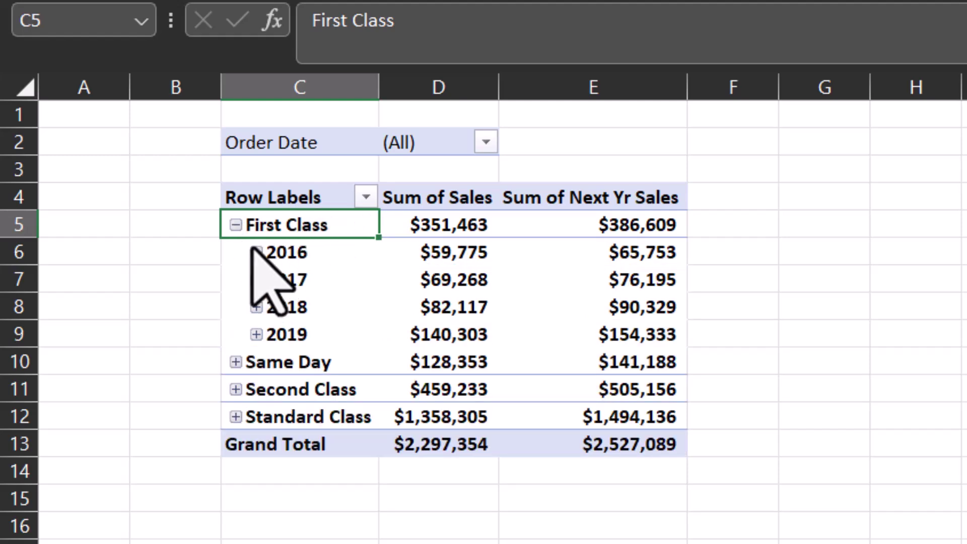
left_click(236, 224)
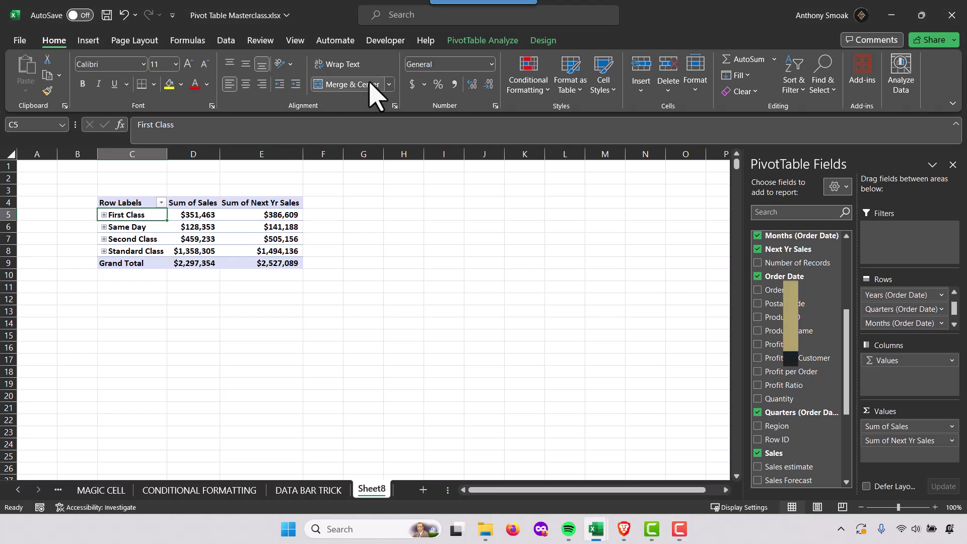
- Insert a slicer for the Years (Order Date) field of the PivotTable
left_click(474, 44)
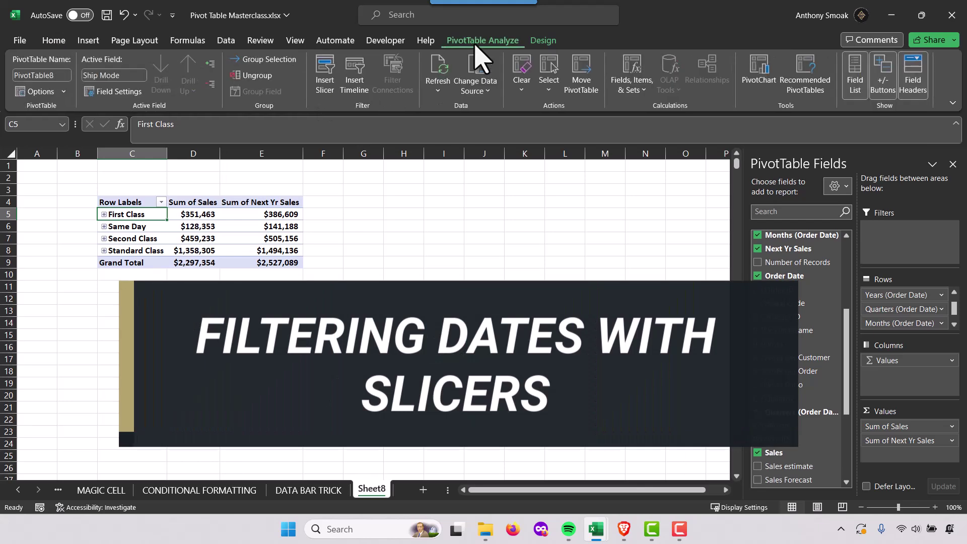
left_click(325, 85)
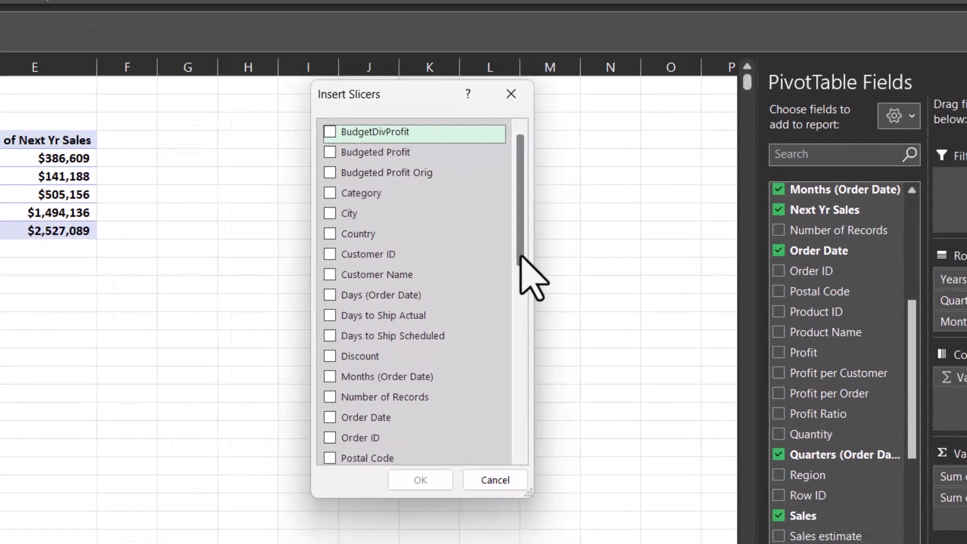
left_click_drag(584, 277, 585, 414)
left_click(272, 468)
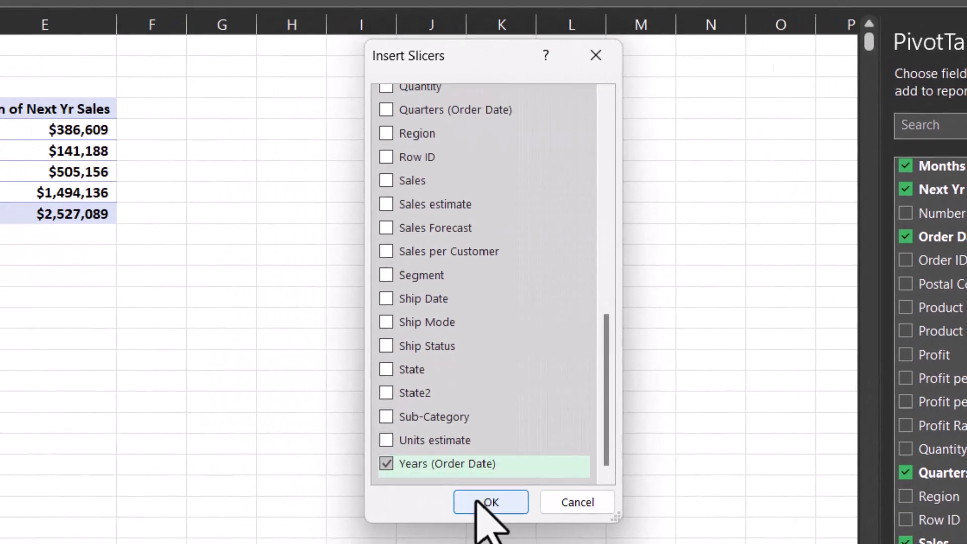
left_click(374, 504)
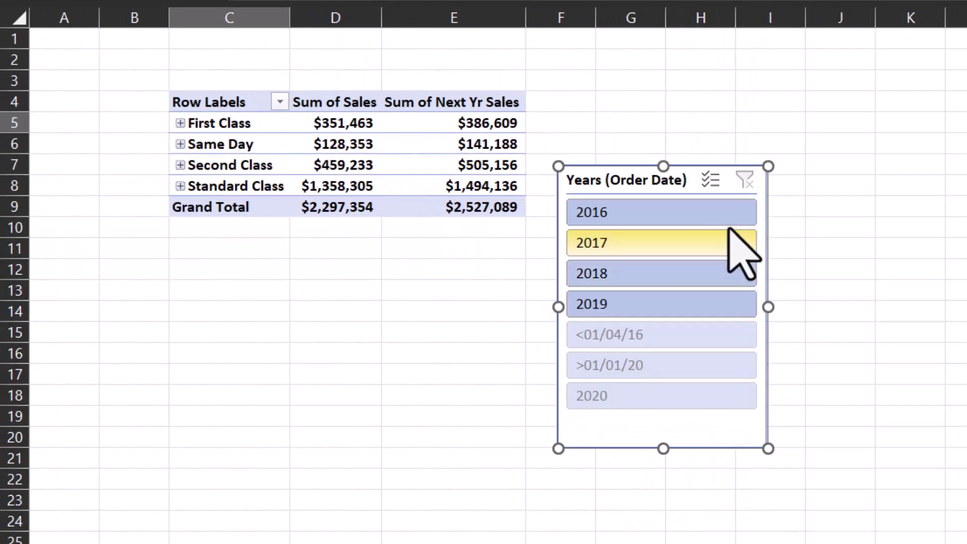
- Move the Years slicer up beside the PivotTable and set it to hide items with no data
left_click_drag(655, 181, 735, 61)
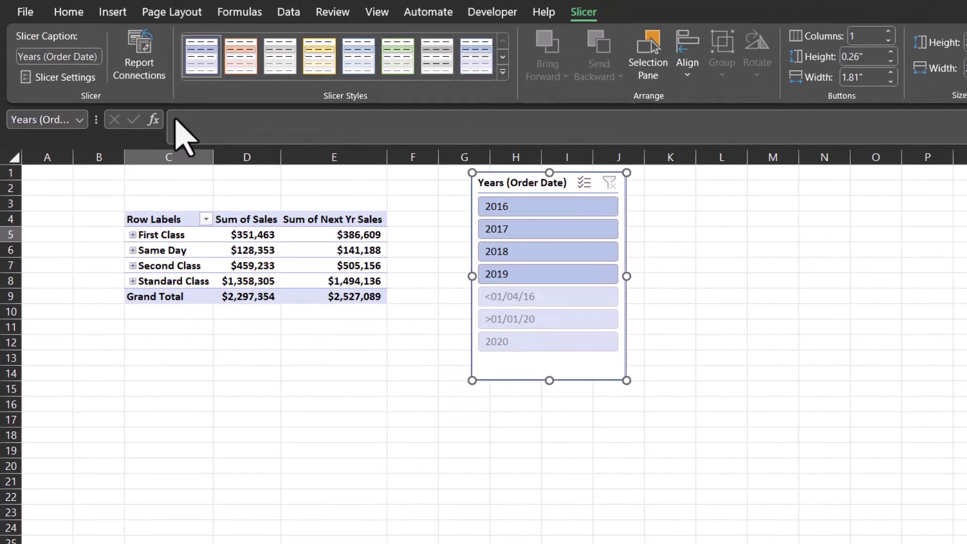
left_click(59, 77)
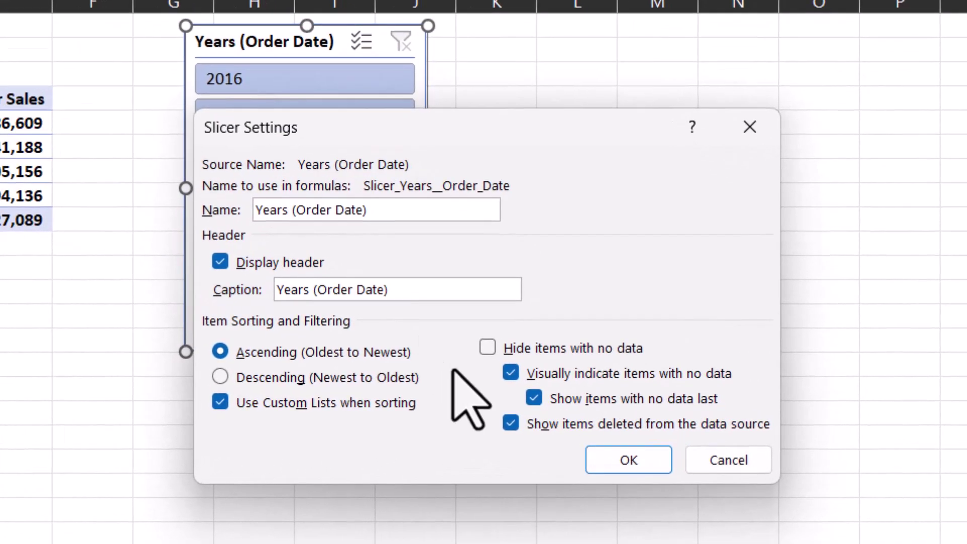
left_click(487, 346)
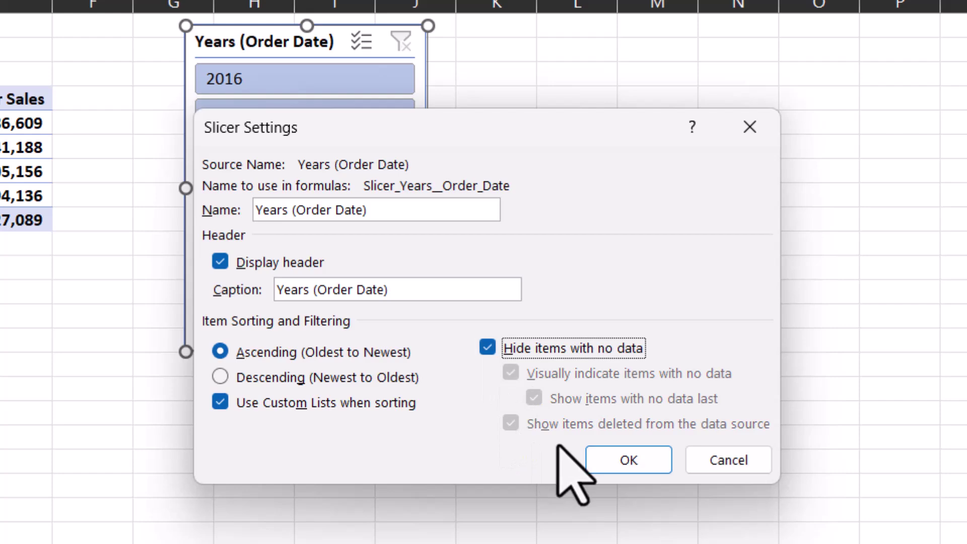
left_click(628, 460)
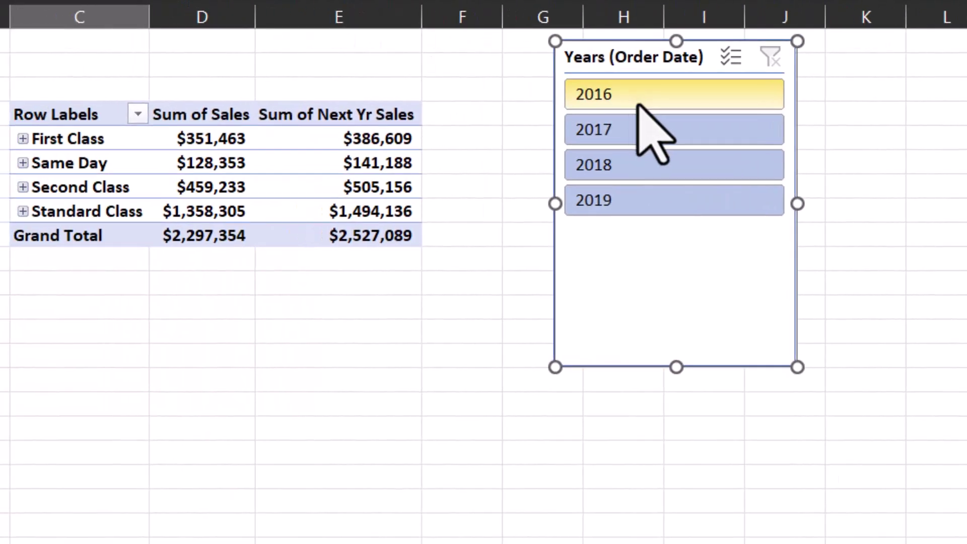
- Expand First Class to its years and filter the PivotTable by 2016, 2017, 2018 and 2016 again with the slicer
left_click(23, 139)
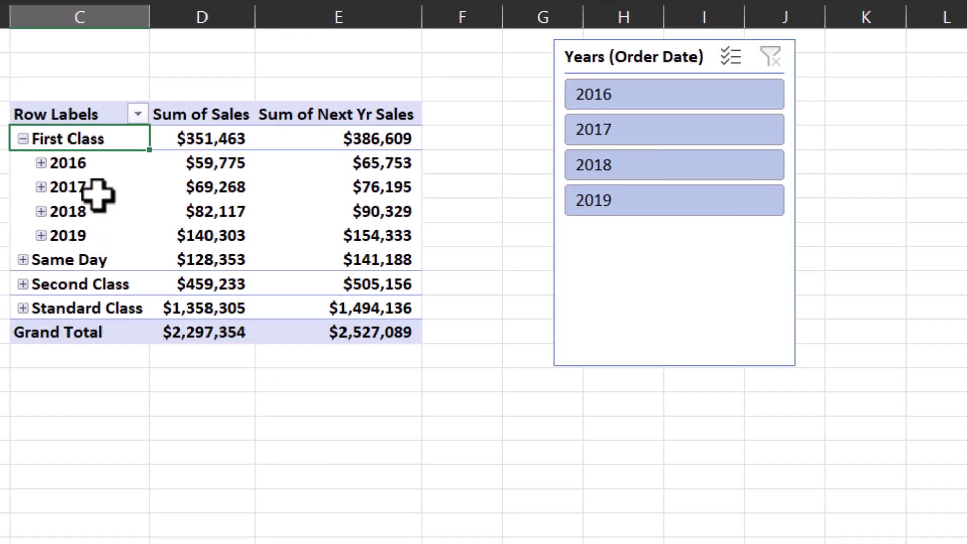
left_click(609, 99)
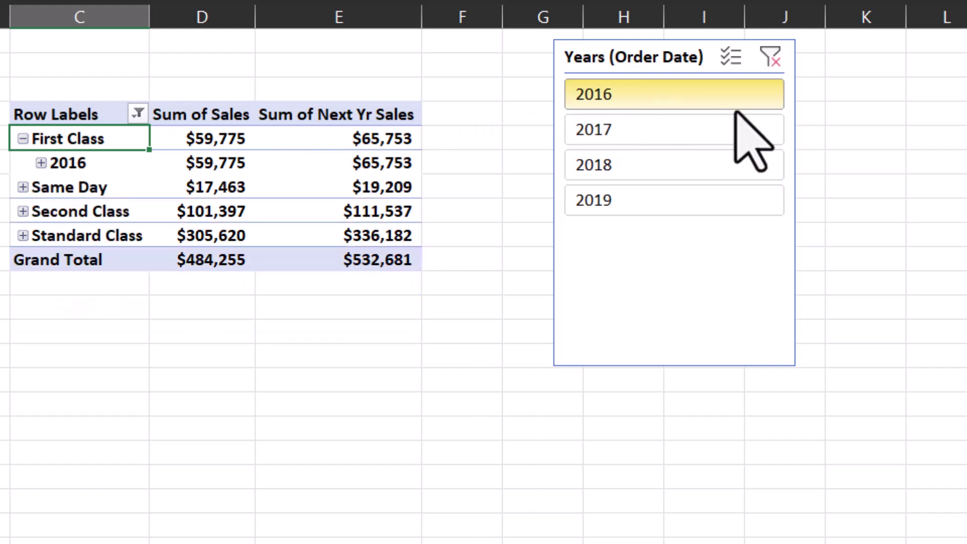
left_click(727, 132)
left_click(702, 164)
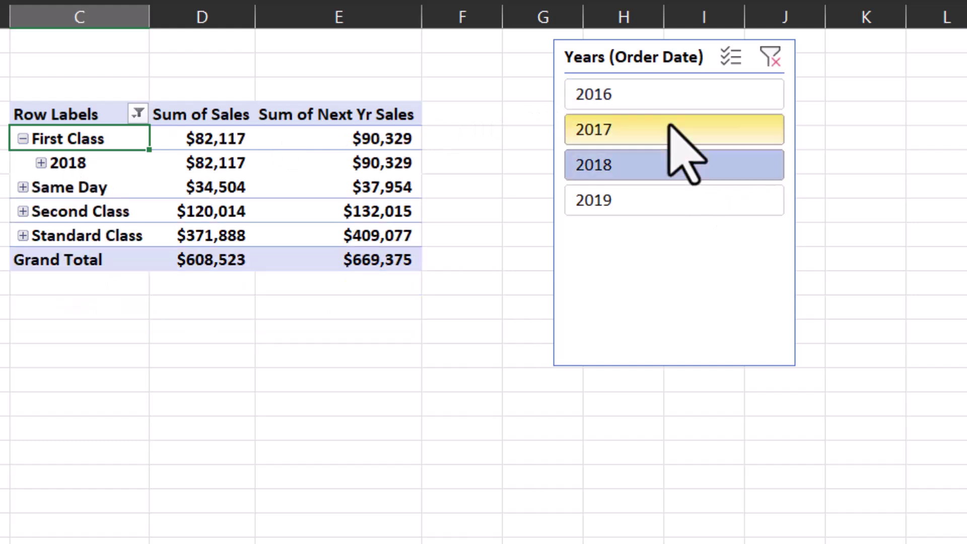
left_click(659, 95)
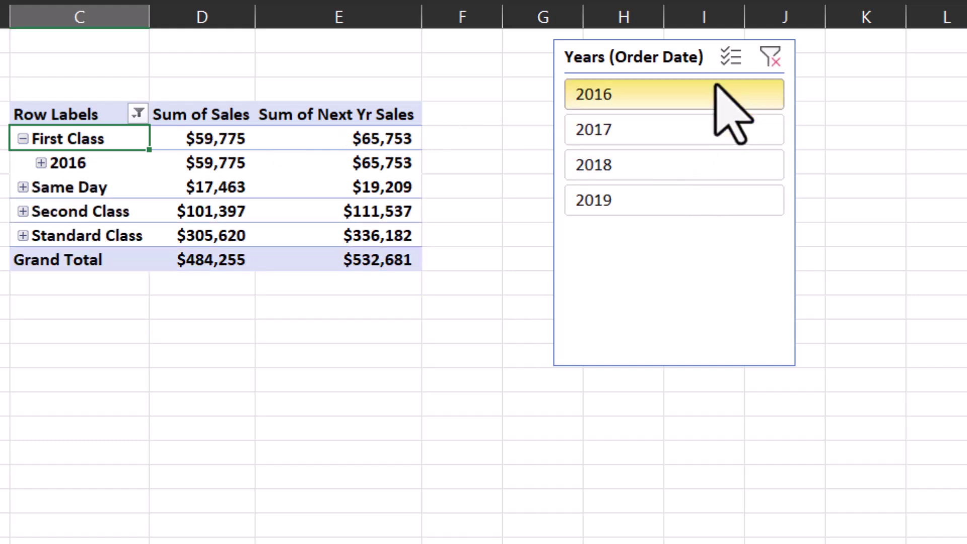
- Enable multi-select on the Years slicer and add 2017, 2019 and 2018 to the selection
left_click(731, 56)
left_click(681, 130)
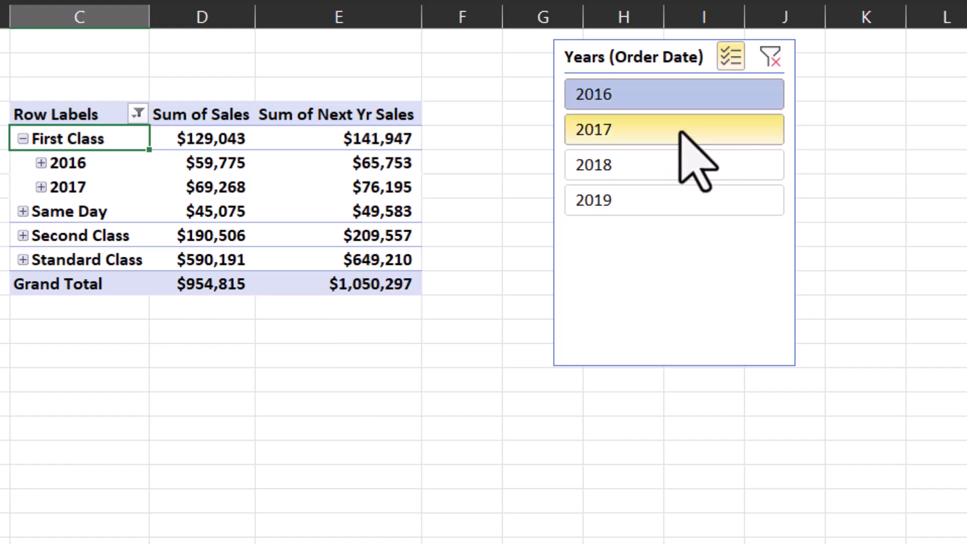
left_click(664, 200)
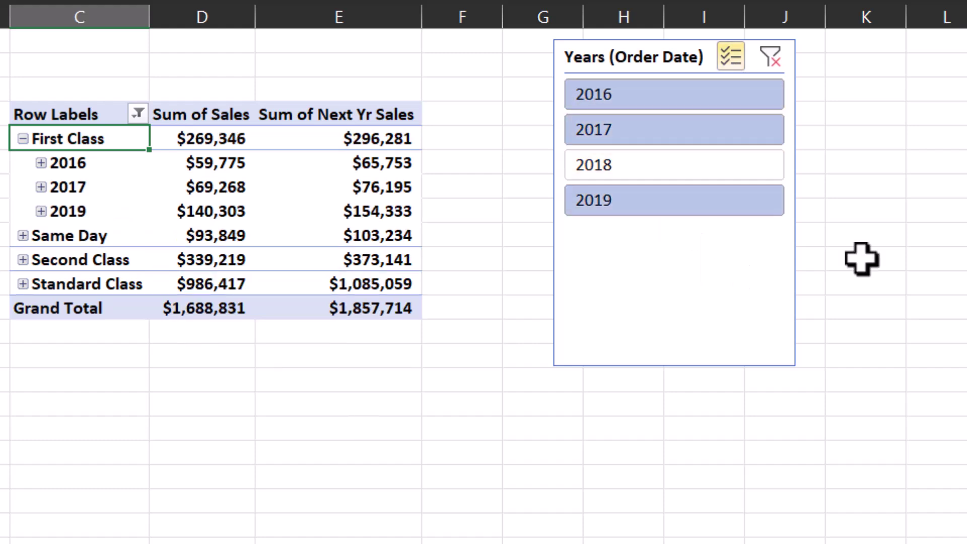
left_click(624, 165)
- Toggle 2016, 2017, 2018 and 2019 off one after another in the Years slicer, and toggle 2016 once more
left_click(669, 100)
left_click(660, 134)
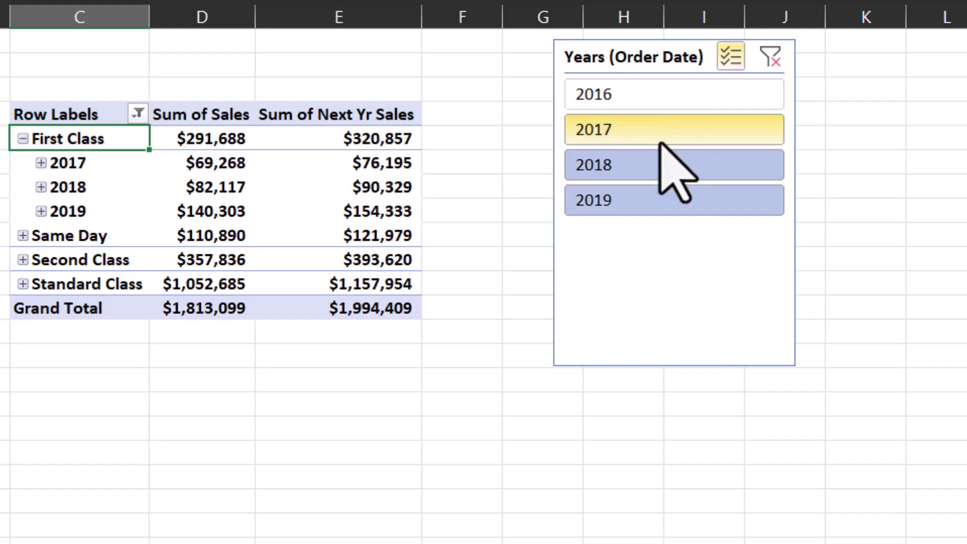
left_click(659, 166)
left_click(657, 202)
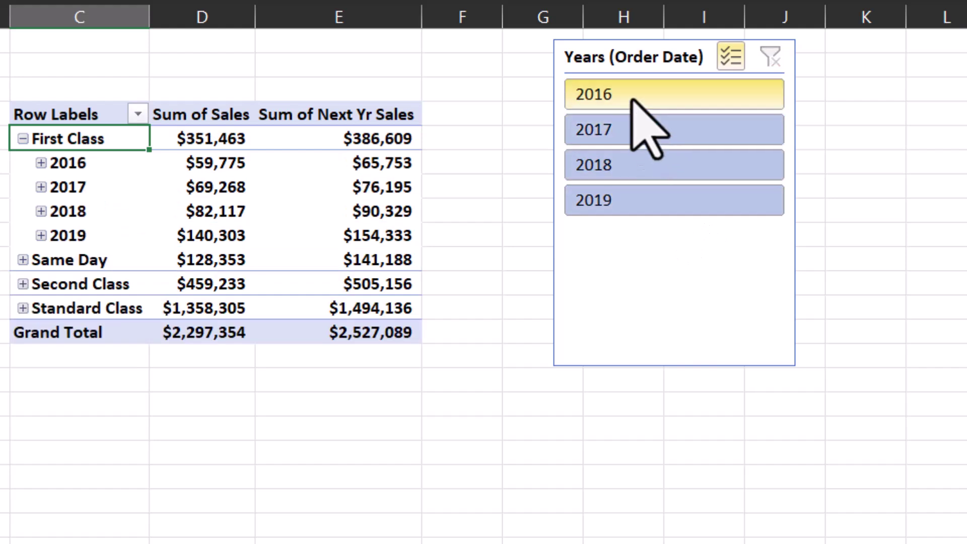
left_click(649, 99)
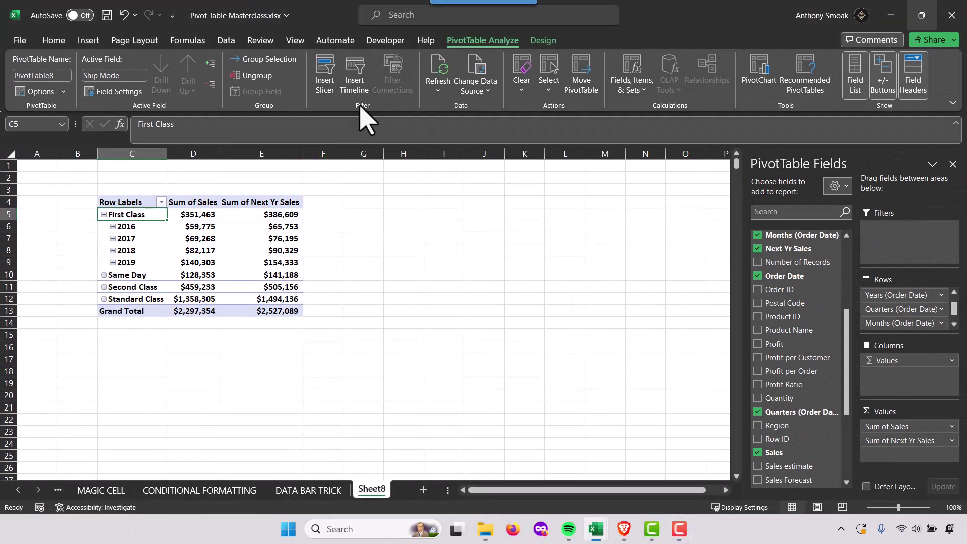
- Insert an Order Date timeline for the PivotTable and place it directly beside the table
left_click(355, 80)
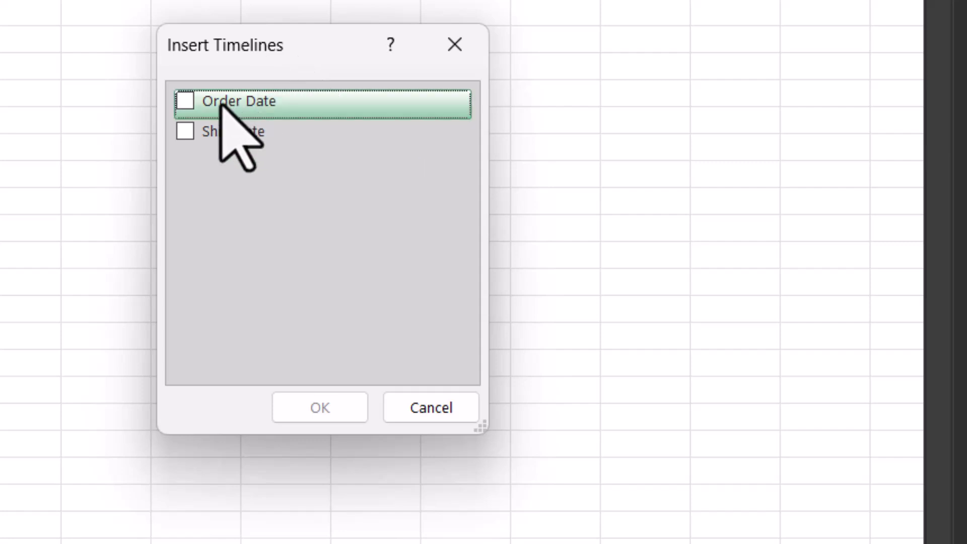
left_click(185, 101)
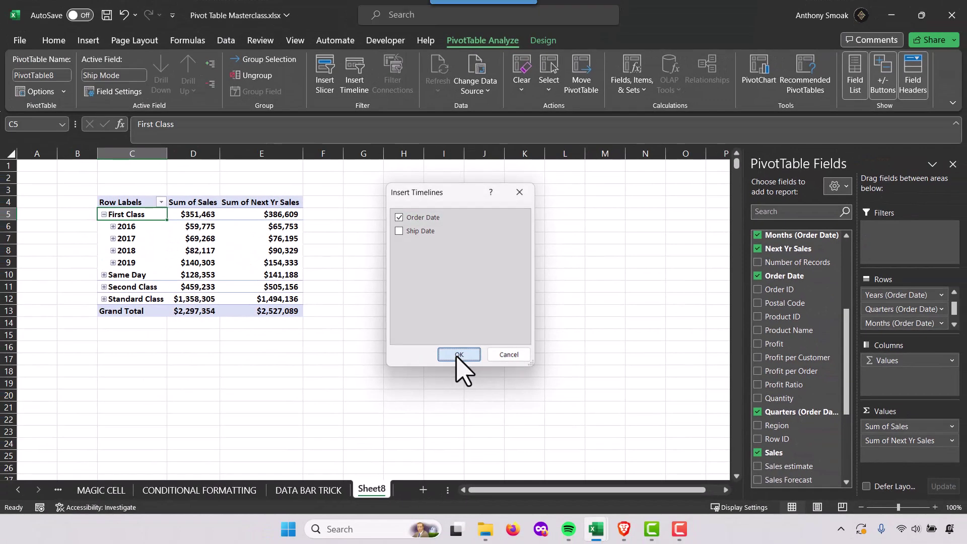
left_click(439, 362)
left_click_drag(410, 298, 449, 202)
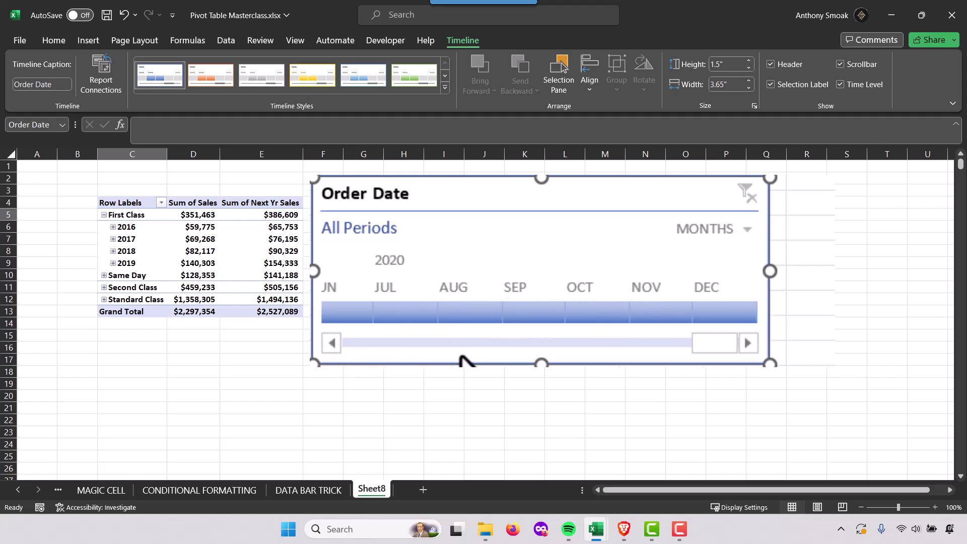
- Set the Order Date timeline to years and narrow its selected range to 2018–2019
left_click(728, 228)
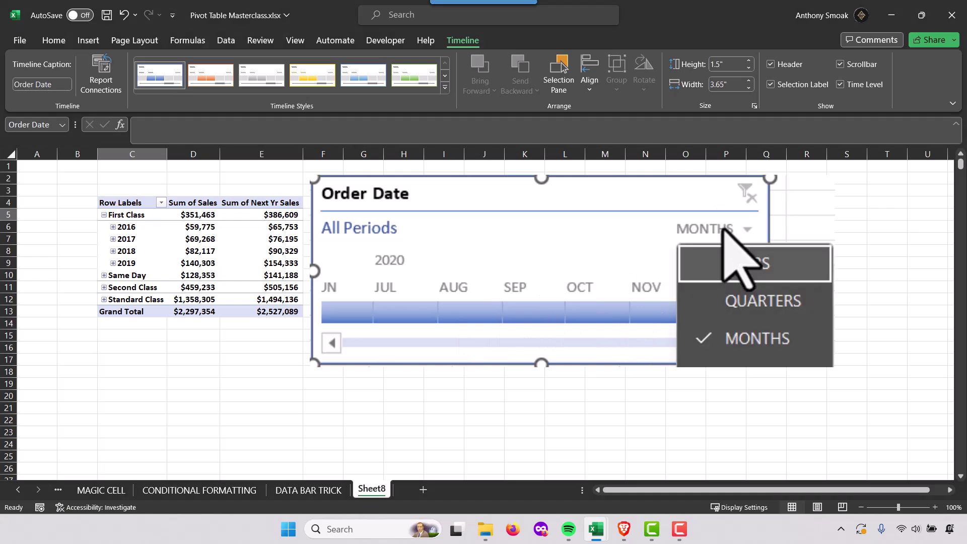
left_click(747, 264)
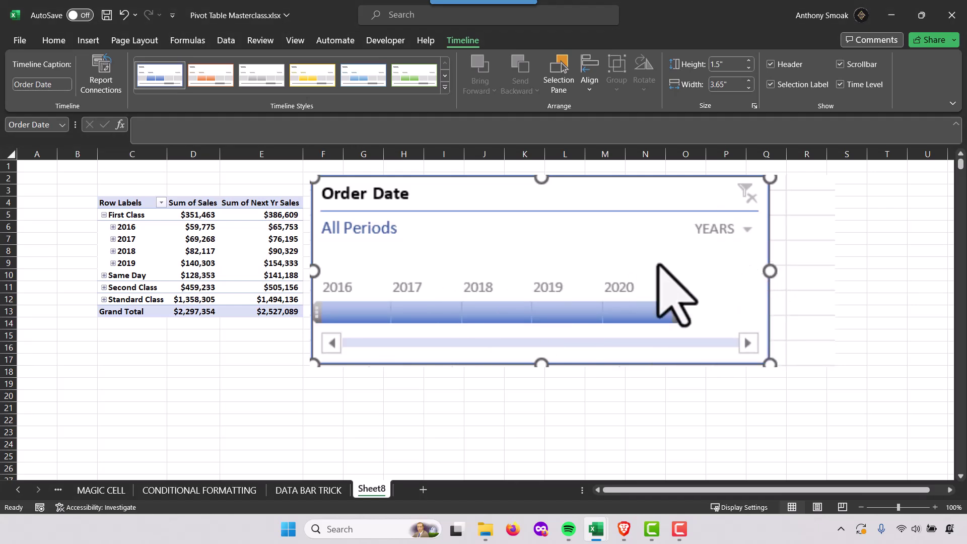
left_click_drag(318, 313, 476, 326)
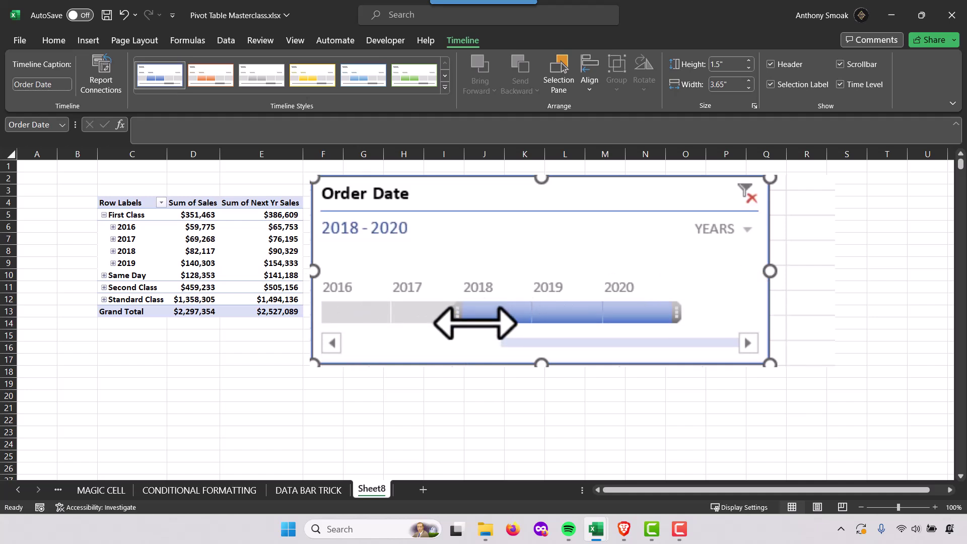
left_click_drag(664, 316, 596, 313)
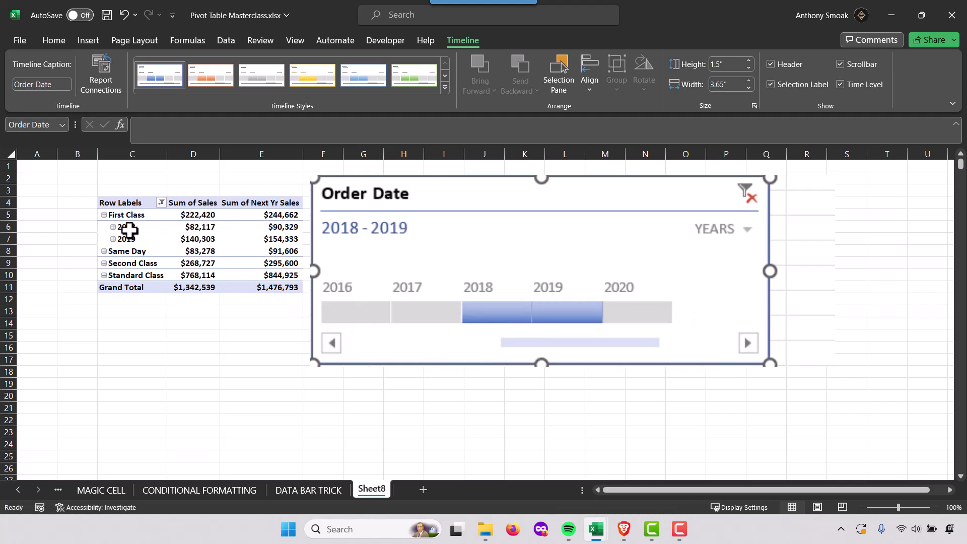
- Set the timeline's time level to quarters and shorten the selected range to Q1 2018 through Q2 2019
left_click(736, 230)
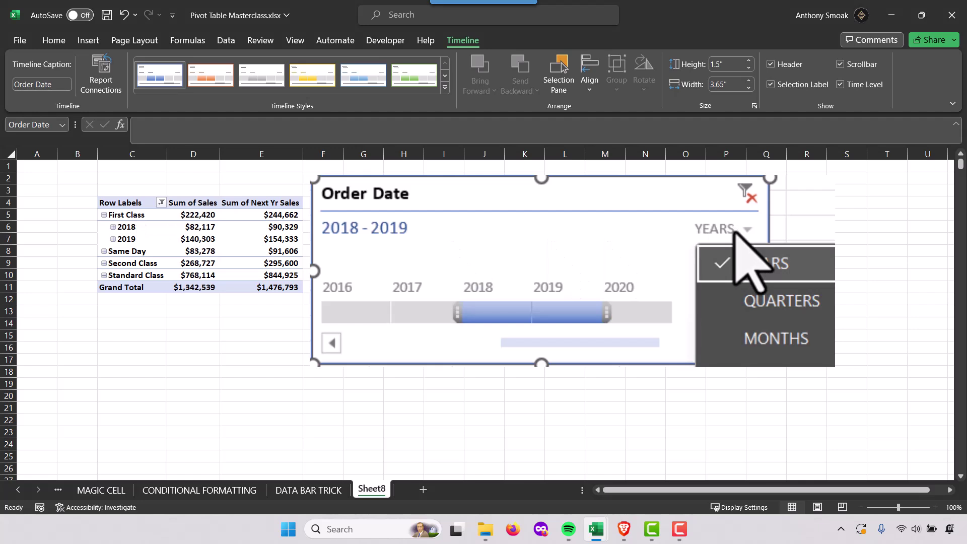
left_click(755, 302)
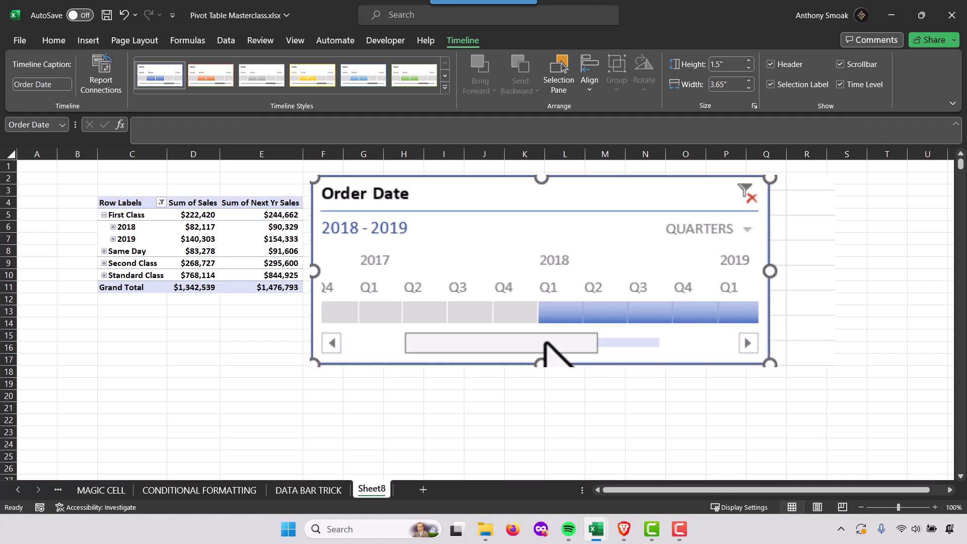
scroll(549, 339, "down", 5)
scroll(559, 347, "up", 3)
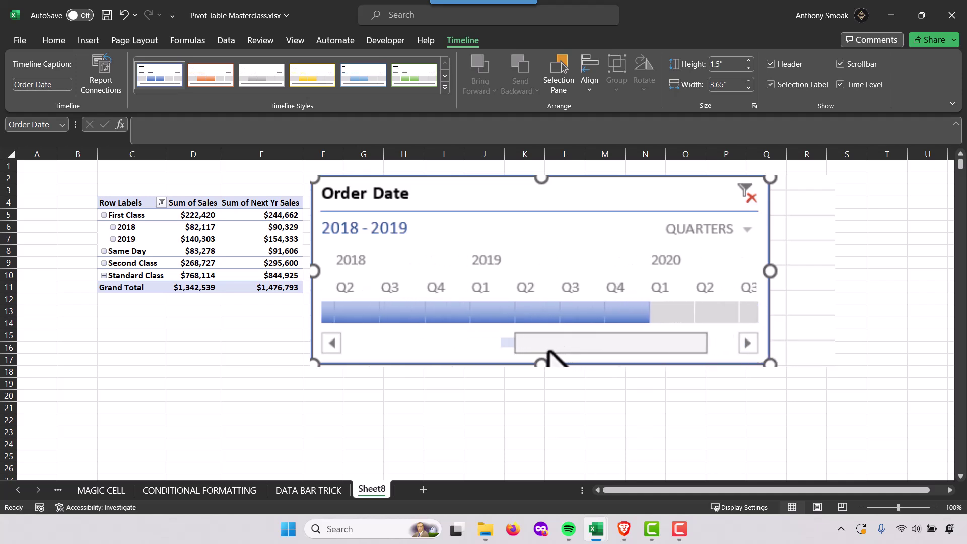
left_click_drag(671, 312, 580, 316)
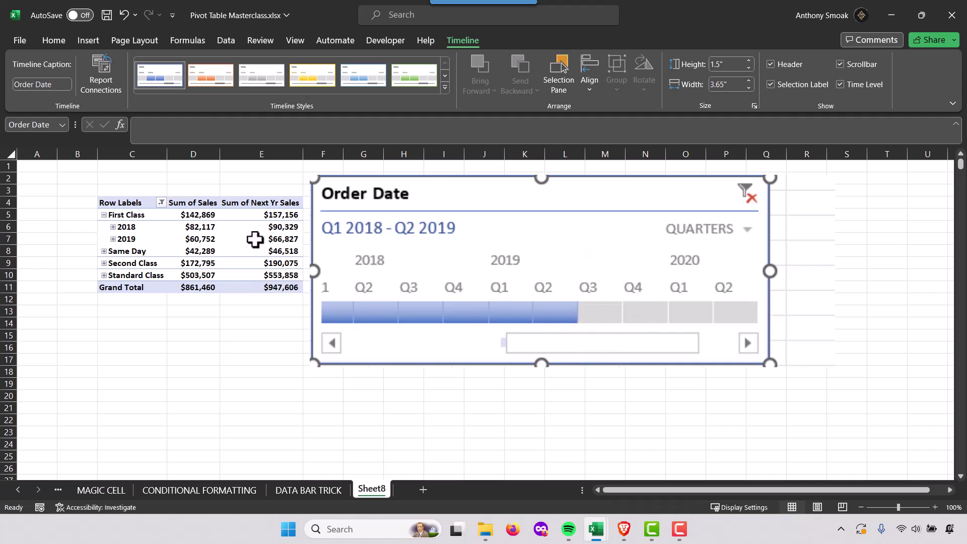
- Expand 2019 under First Class with its quarters collapsed, opening Qtr2 briefly to review its monthly and daily rows
left_click(113, 238)
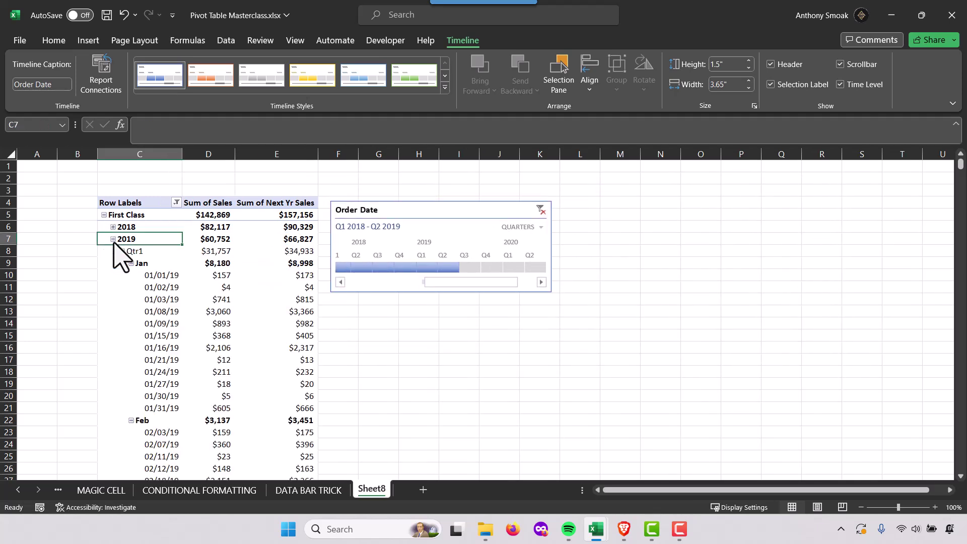
left_click(121, 250)
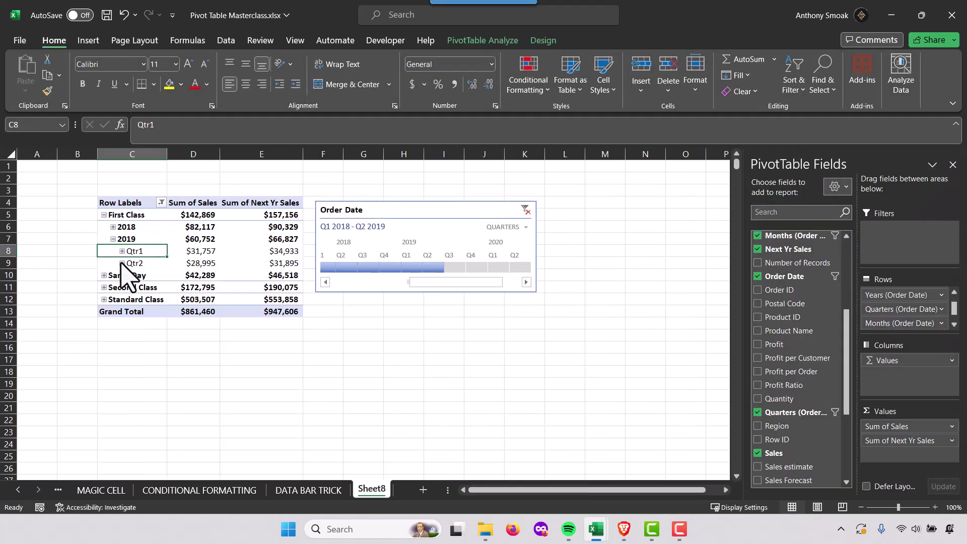
left_click(121, 263)
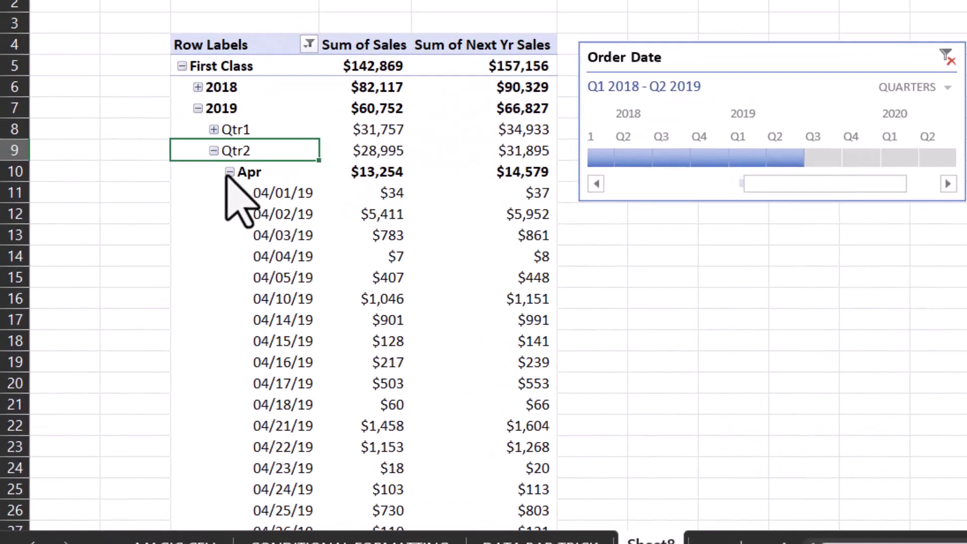
scroll(297, 221, "down", 3)
scroll(297, 221, "up", 1)
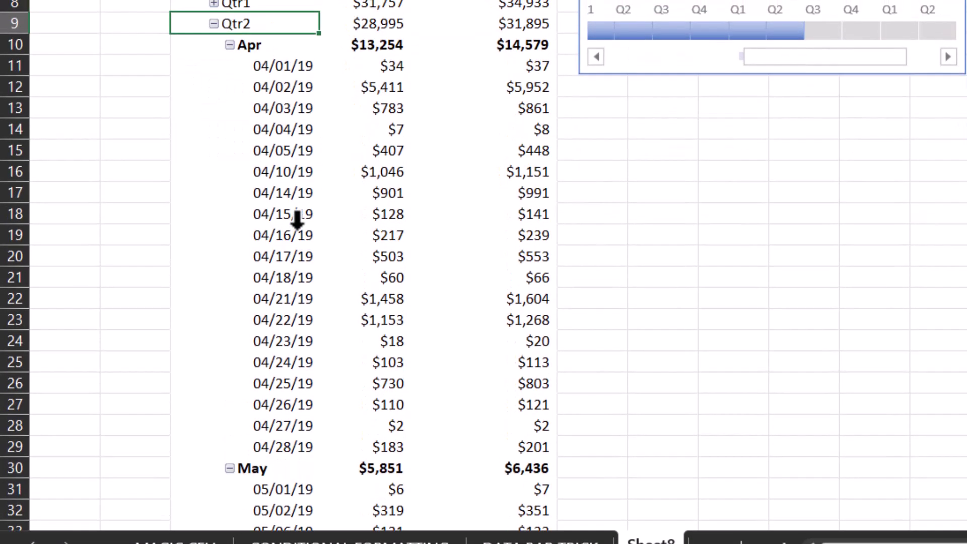
scroll(297, 221, "down", 1)
scroll(297, 221, "up", 2)
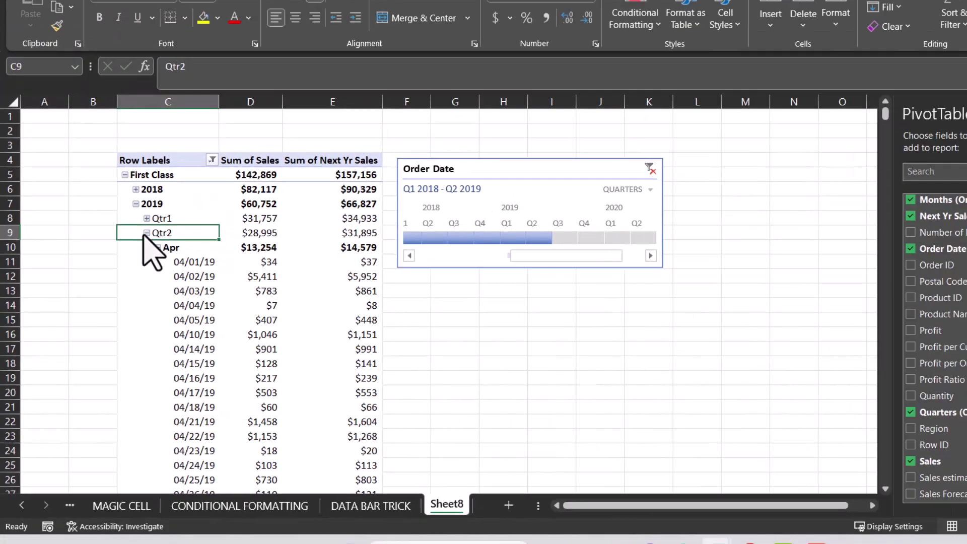
left_click(211, 155)
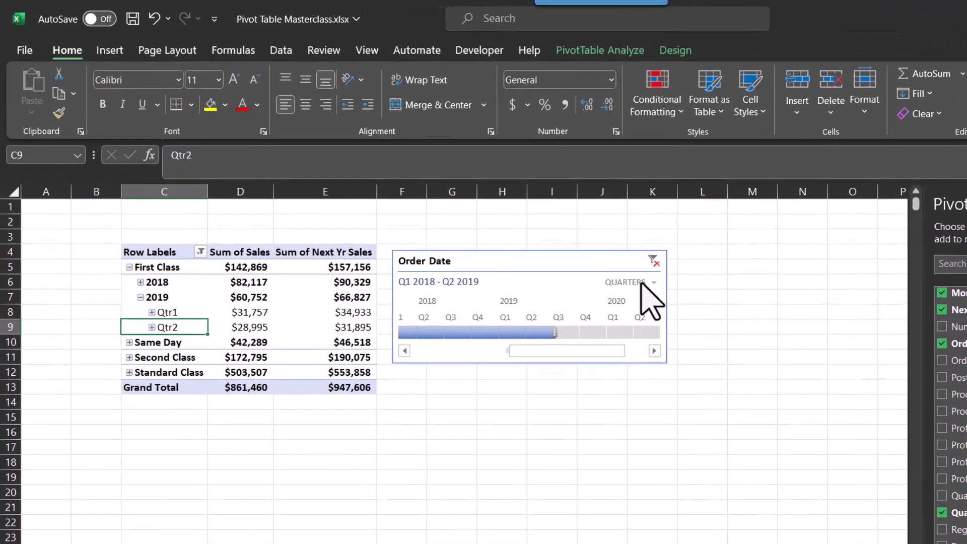
- Set the timeline's time level to days and move the end of the range to Apr 14, 2019, and one day further to Apr 15, 2019
left_click(641, 283)
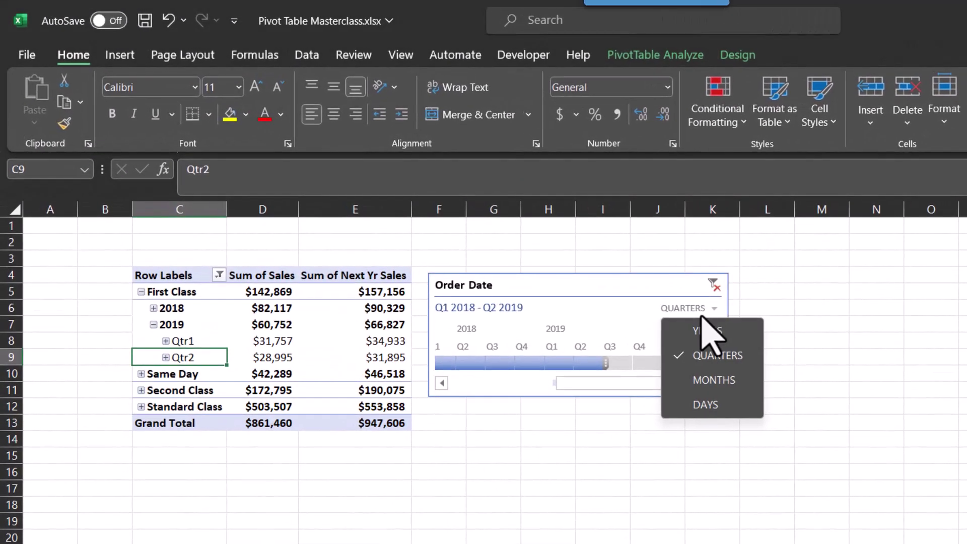
left_click(695, 405)
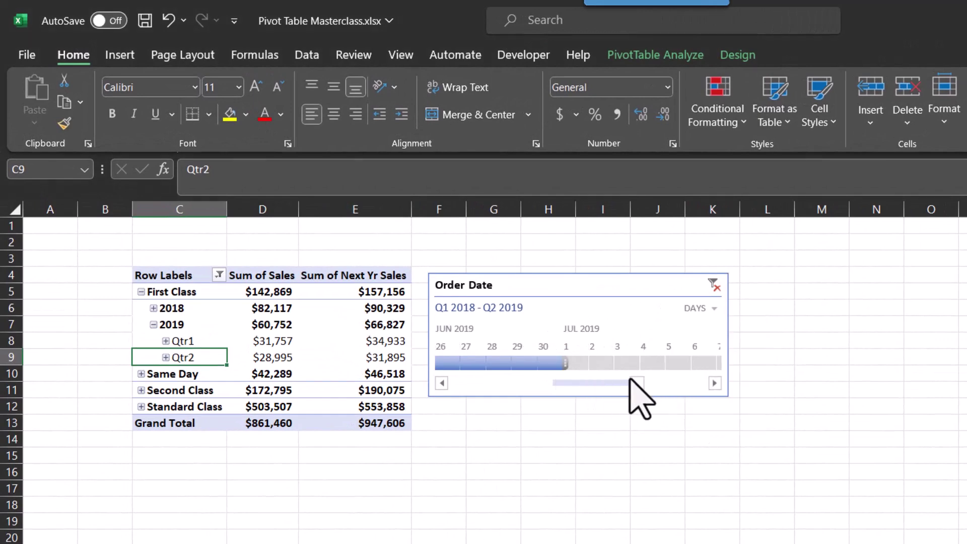
left_click(442, 383)
left_click_drag(614, 366, 519, 362)
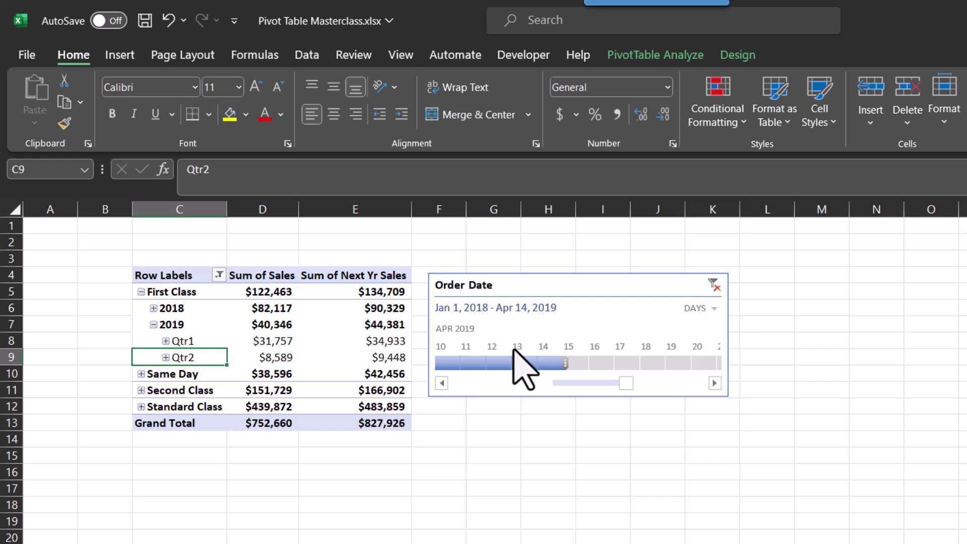
left_click_drag(565, 363, 587, 370)
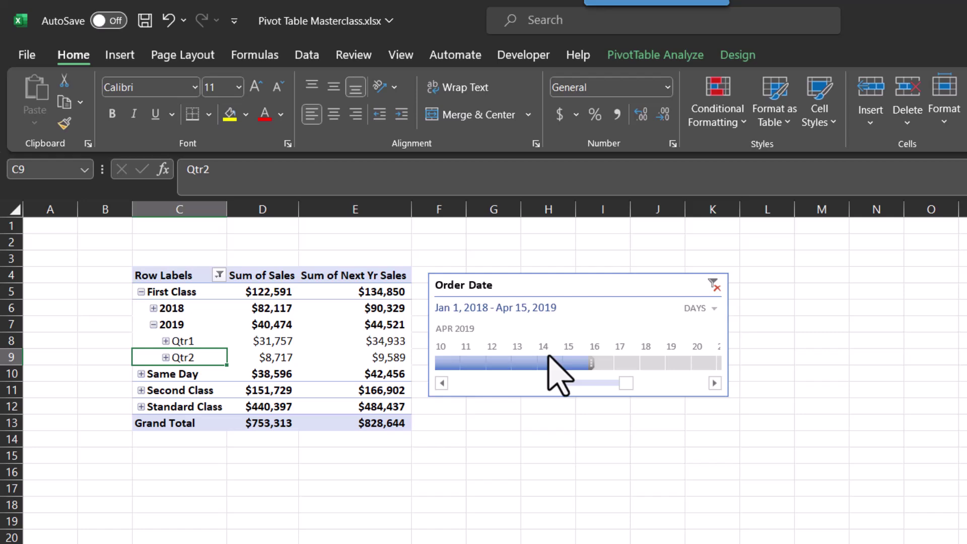
- Look over the timeline's time level options without changing the level, and select empty cell J3
left_click(714, 307)
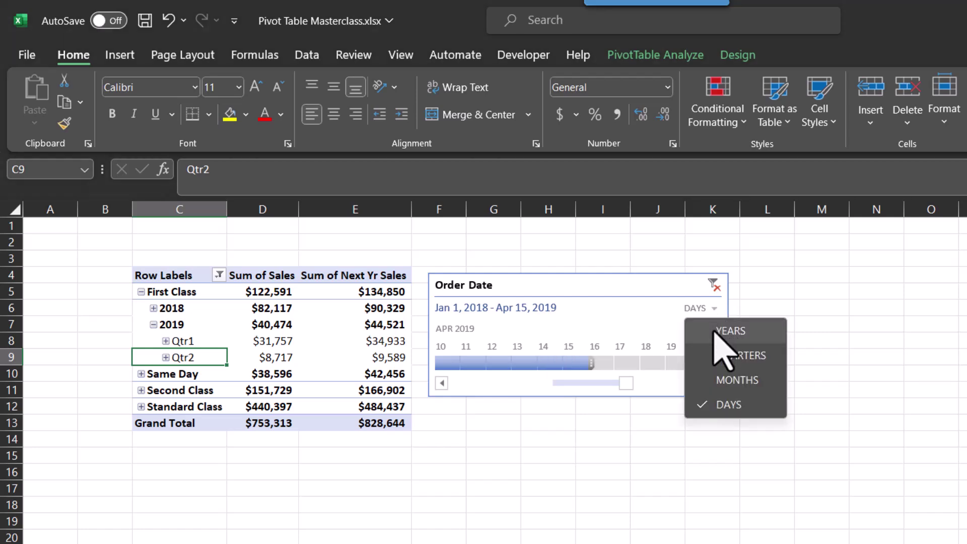
left_click(636, 257)
left_click(637, 257)
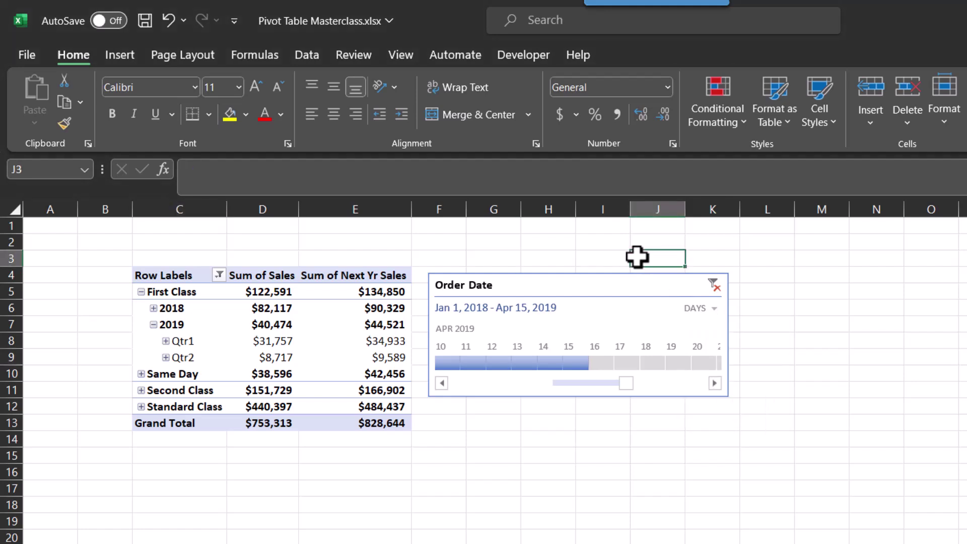